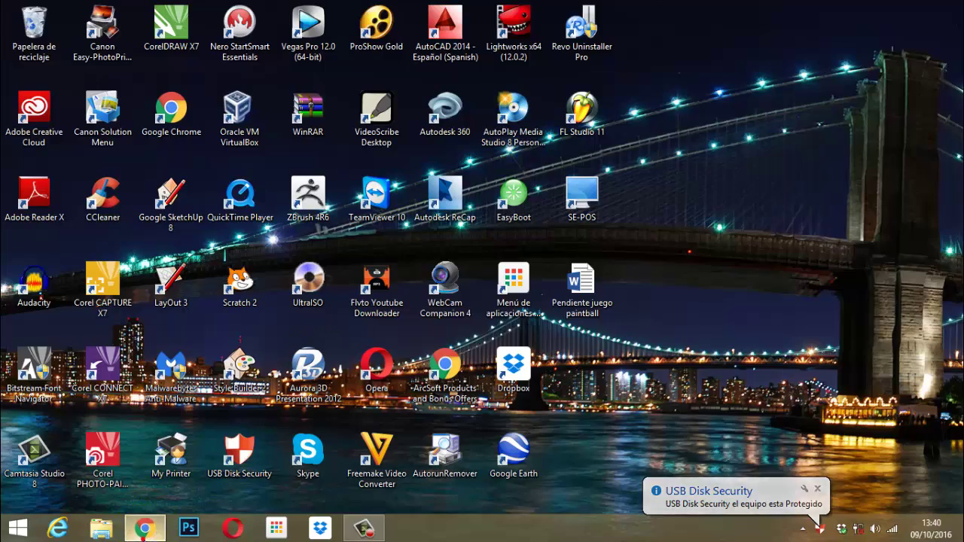
# - Switch to Chrome and read the Firebird SQL article "Actualización de saldos: cuando sí y cuando no" from its start through the conclusion
pyautogui.click(145, 528)
pyautogui.scroll(7, 365, 452)
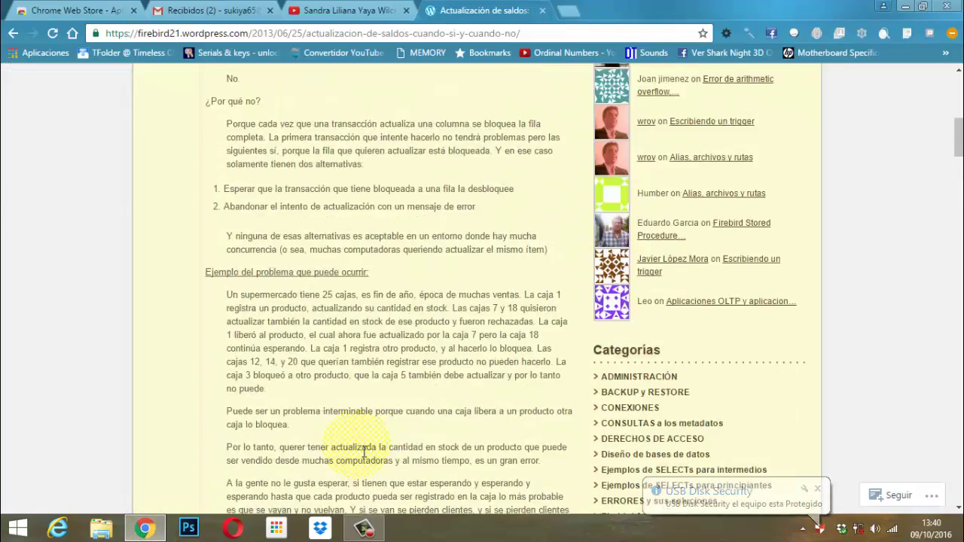
pyautogui.scroll(10, 365, 452)
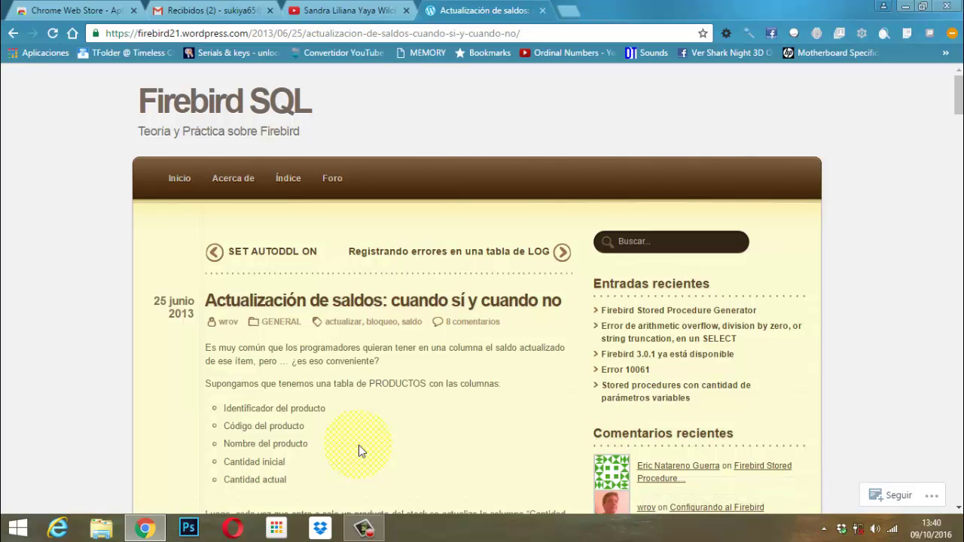
pyautogui.scroll(-1, 814, 303)
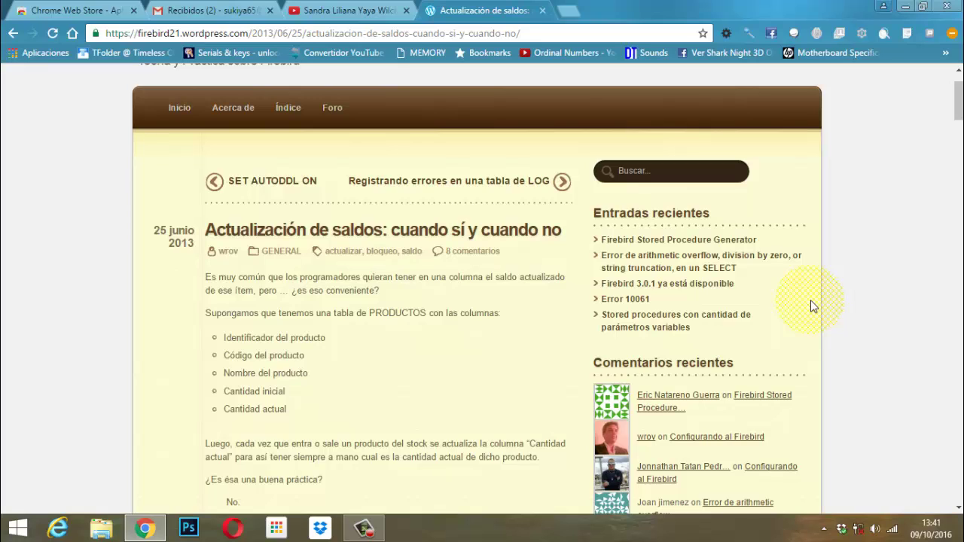
pyautogui.scroll(-2, 775, 350)
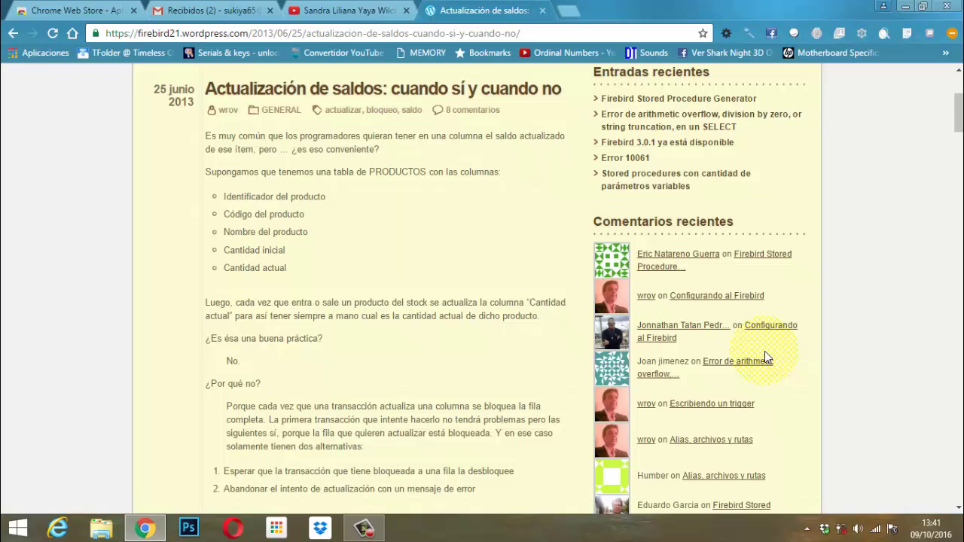
pyautogui.scroll(-1, 766, 358)
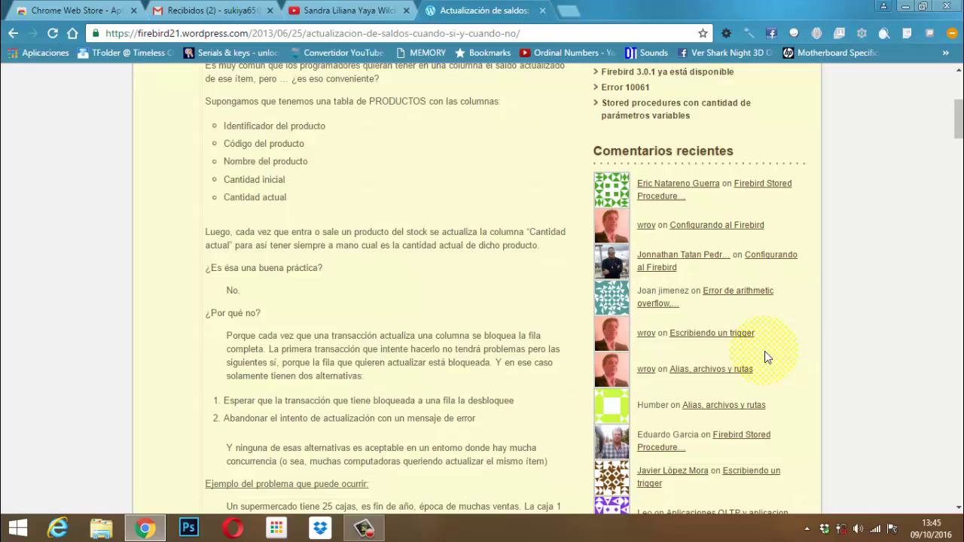
pyautogui.scroll(-3, 776, 356)
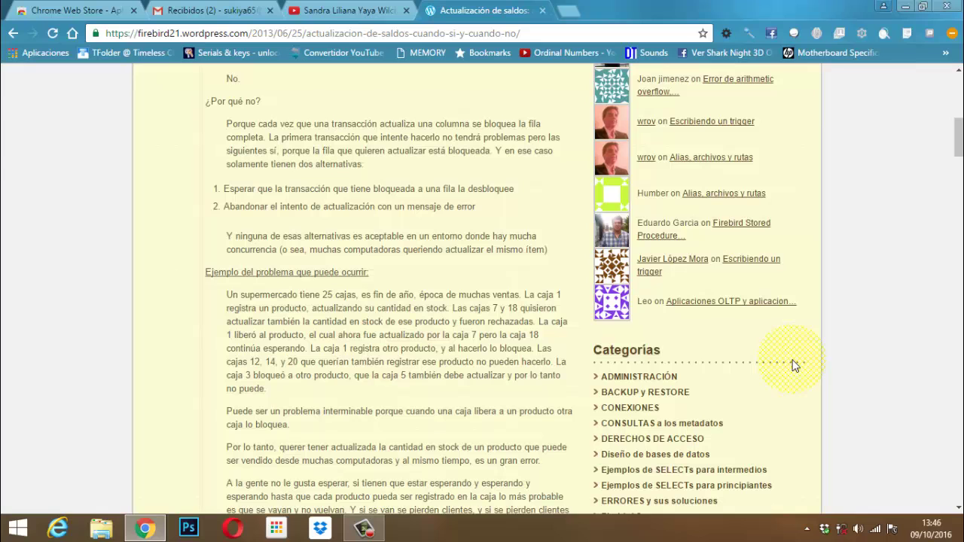
pyautogui.scroll(-2, 793, 361)
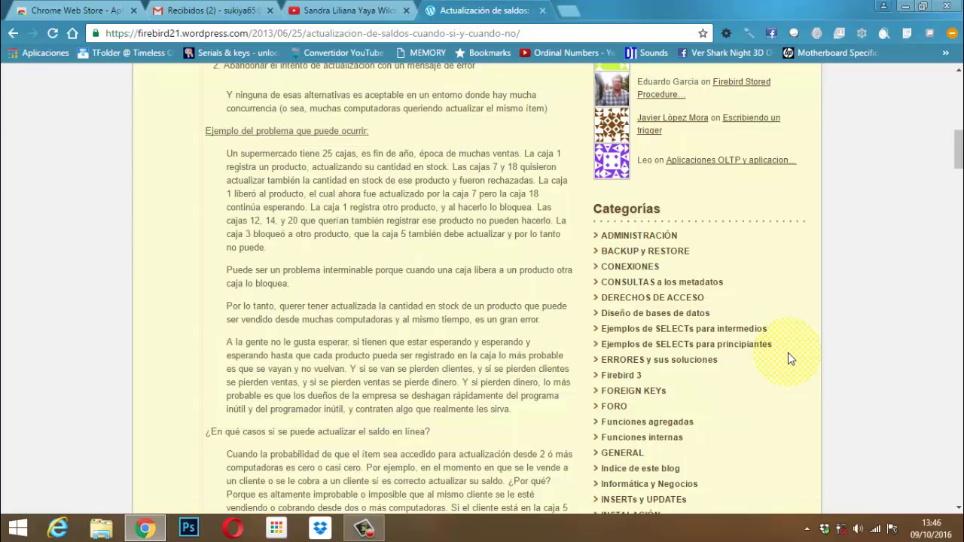
pyautogui.scroll(-2, 788, 354)
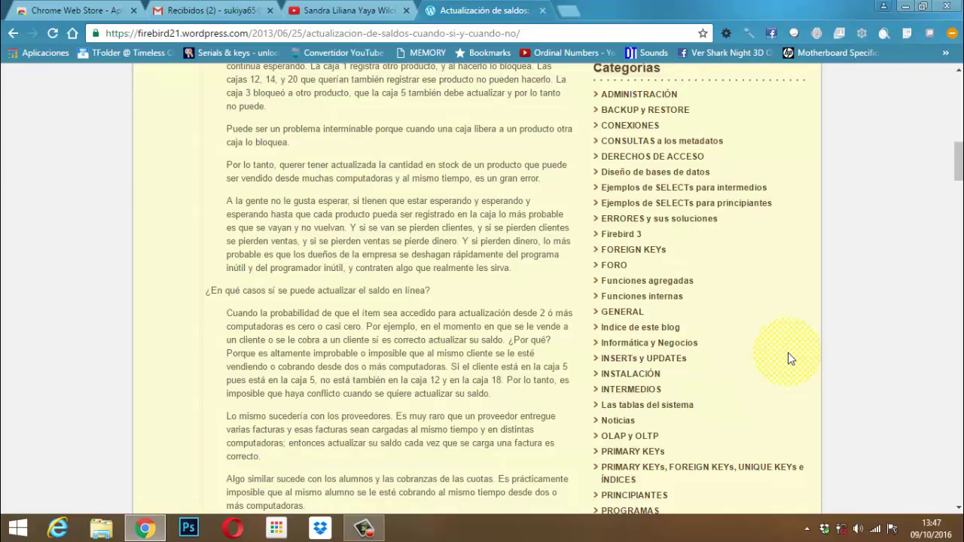
pyautogui.scroll(-2, 782, 382)
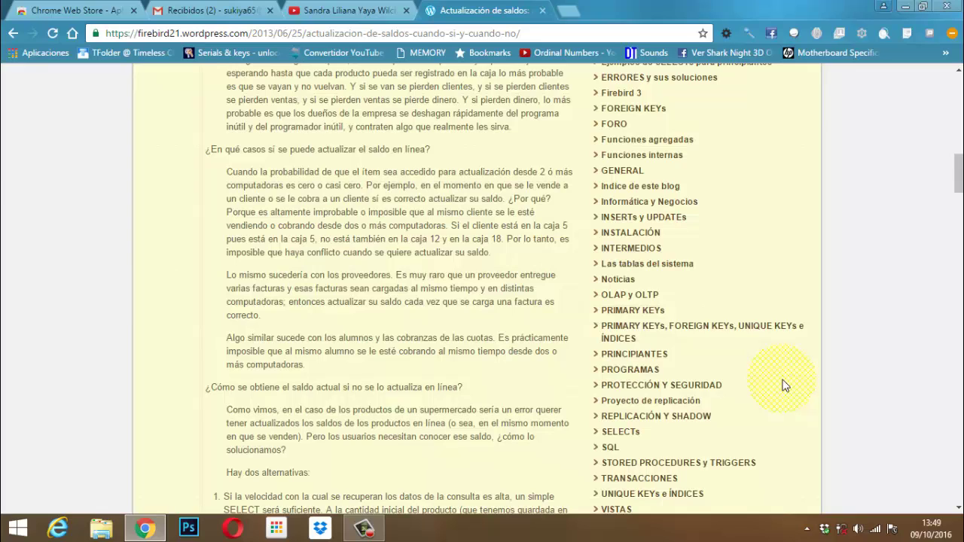
pyautogui.scroll(-3, 783, 386)
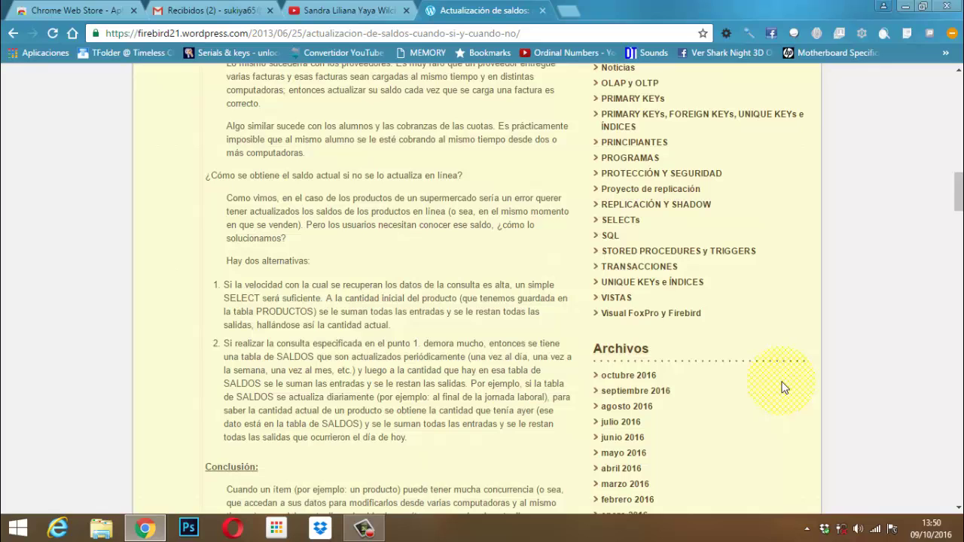
pyautogui.scroll(-2, 783, 387)
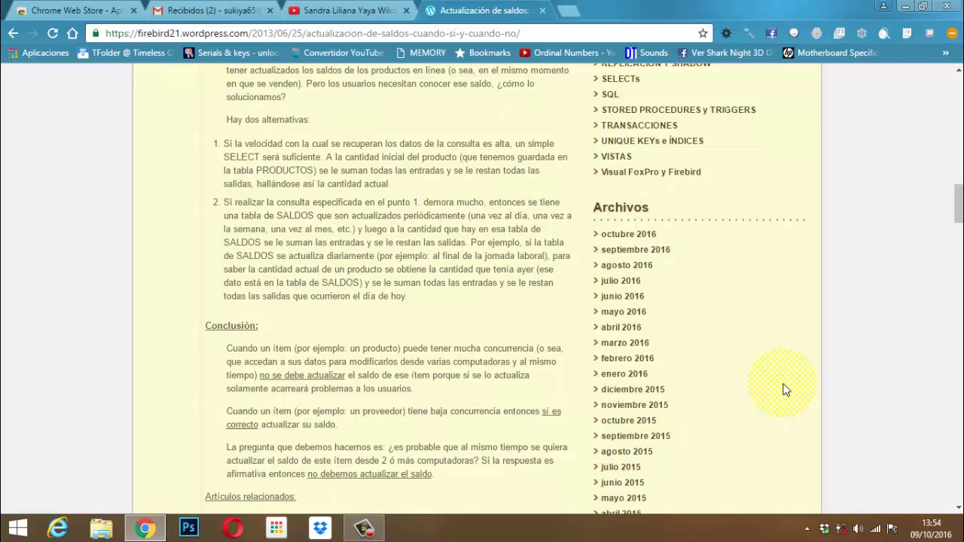
pyautogui.scroll(-1, 556, 391)
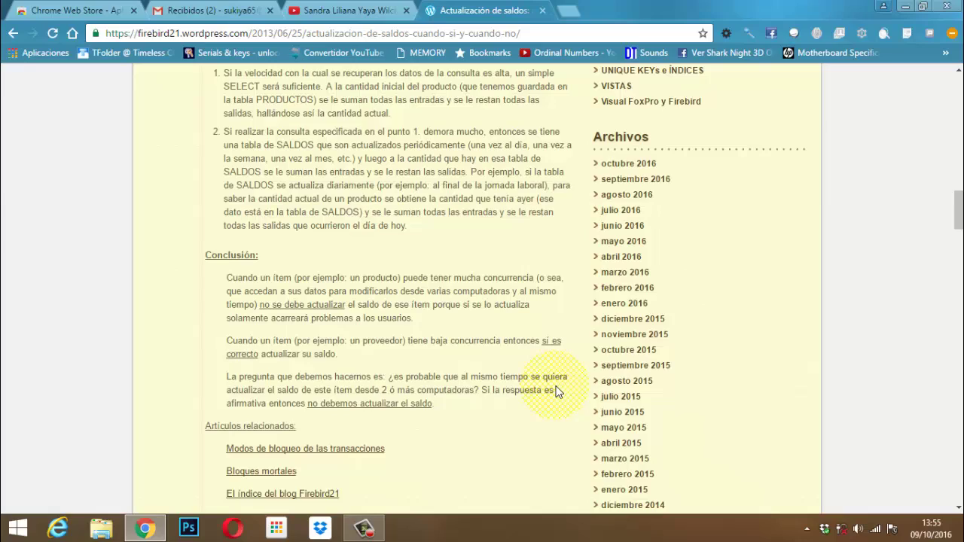
# - Skim the reader comments below the article and return to its beginning
pyautogui.scroll(-5, 297, 490)
pyautogui.scroll(-8, 313, 443)
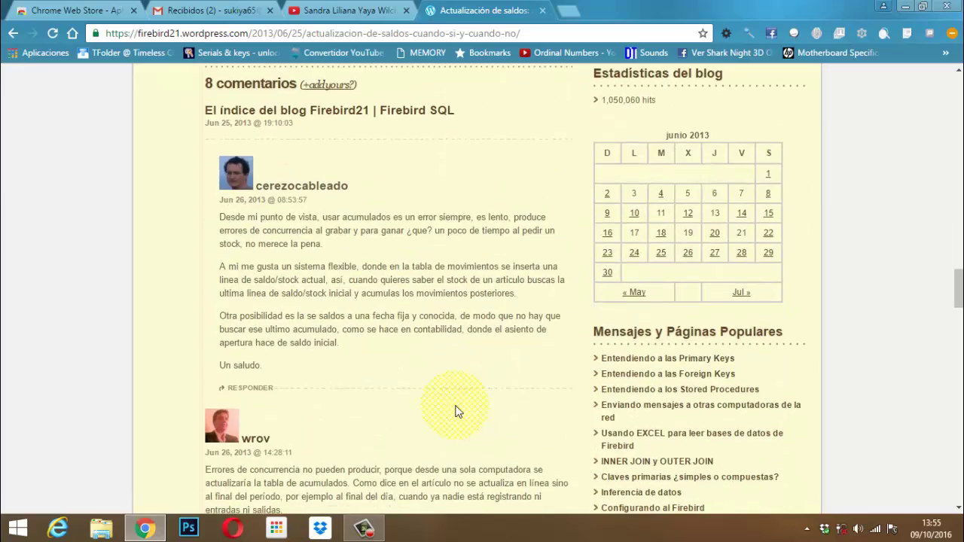
pyautogui.scroll(-15, 456, 411)
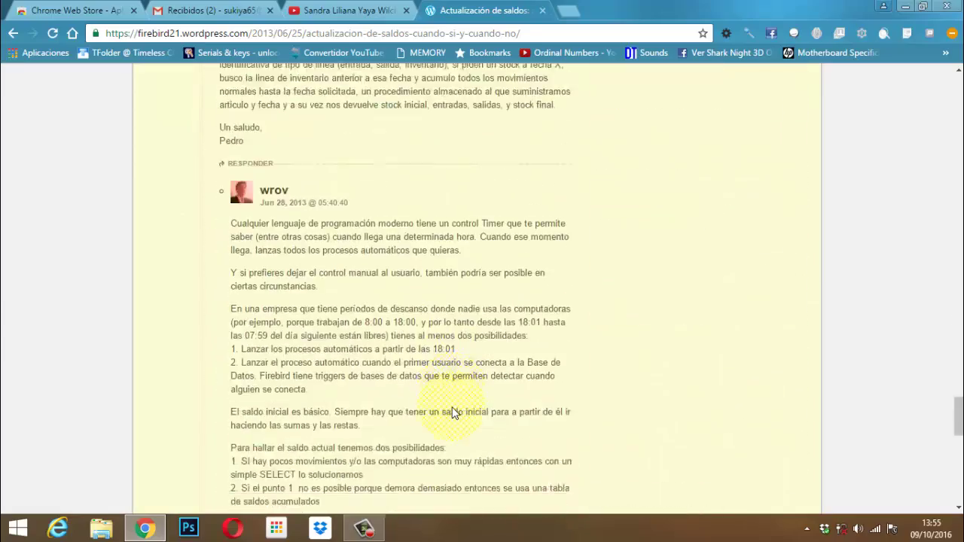
pyautogui.scroll(-10, 452, 413)
pyautogui.scroll(15, 456, 413)
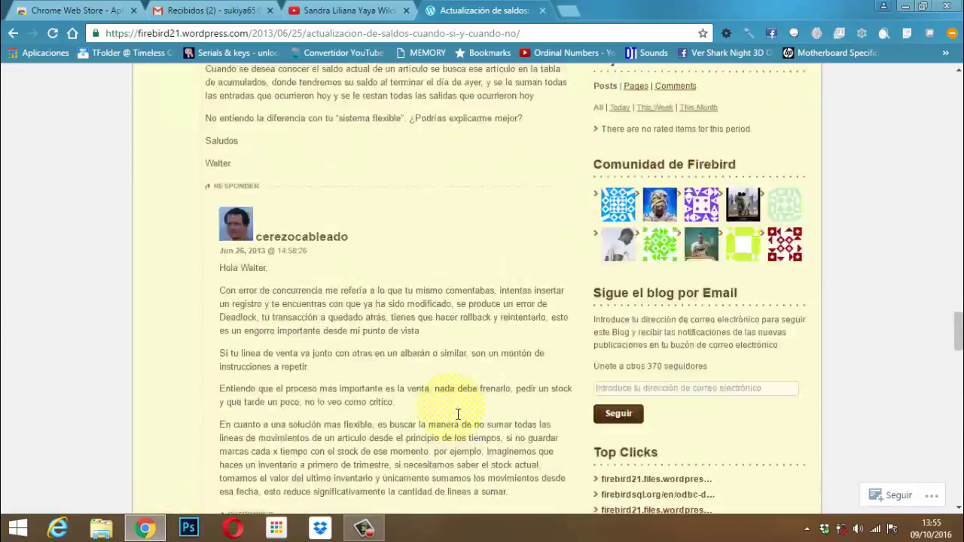
pyautogui.scroll(20, 454, 410)
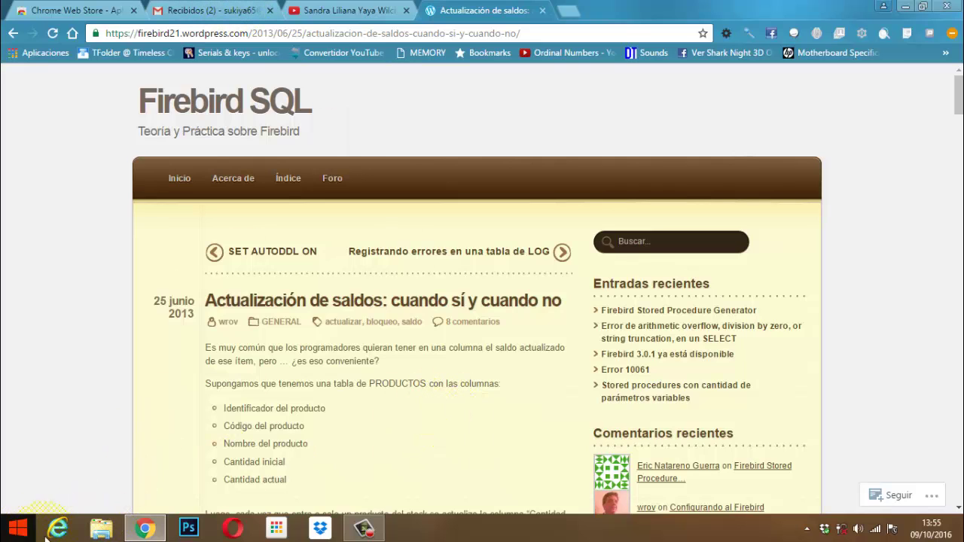
# - In File Explorer, open the VIDEO HINDI MOVIES database from D:\Documentos 2016\Videos Formativos\Proyecto Establecimiento Comercial\Proyecto Establecimiento Comercial
pyautogui.click(100, 531)
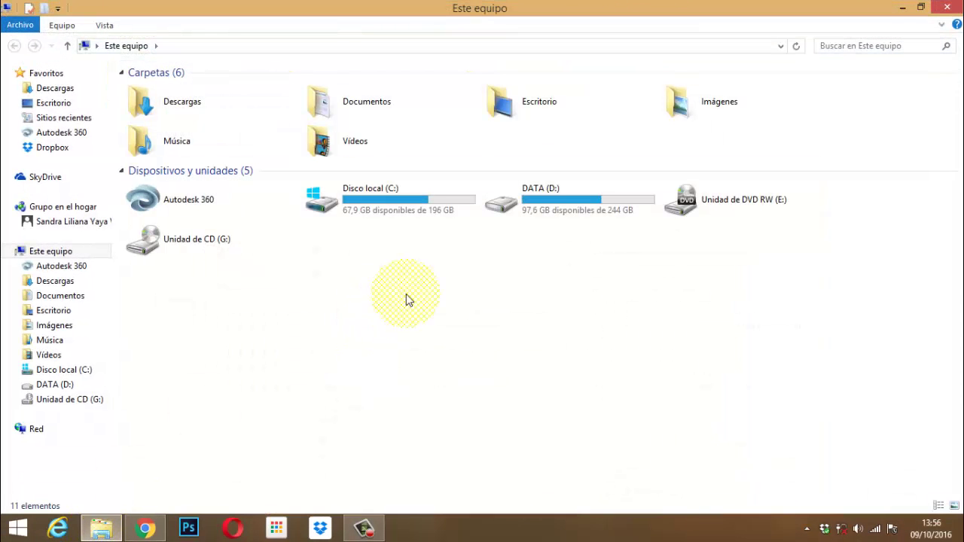
pyautogui.doubleClick(577, 197)
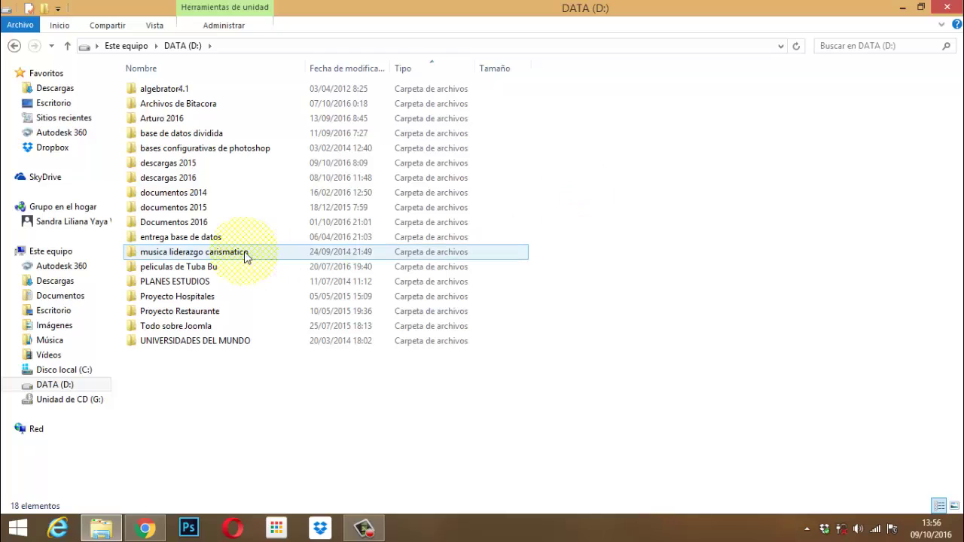
pyautogui.click(211, 222)
pyautogui.doubleClick(211, 222)
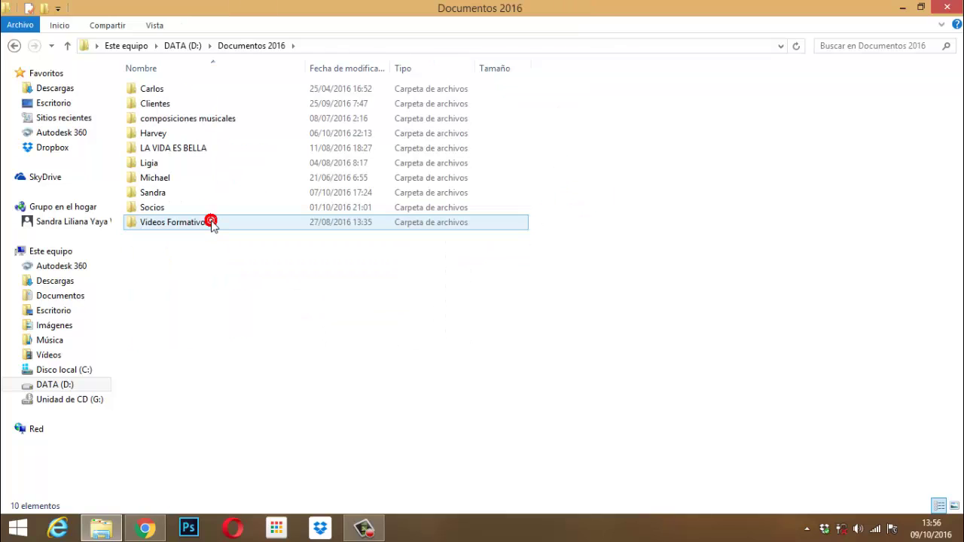
pyautogui.click(208, 224)
pyautogui.doubleClick(208, 224)
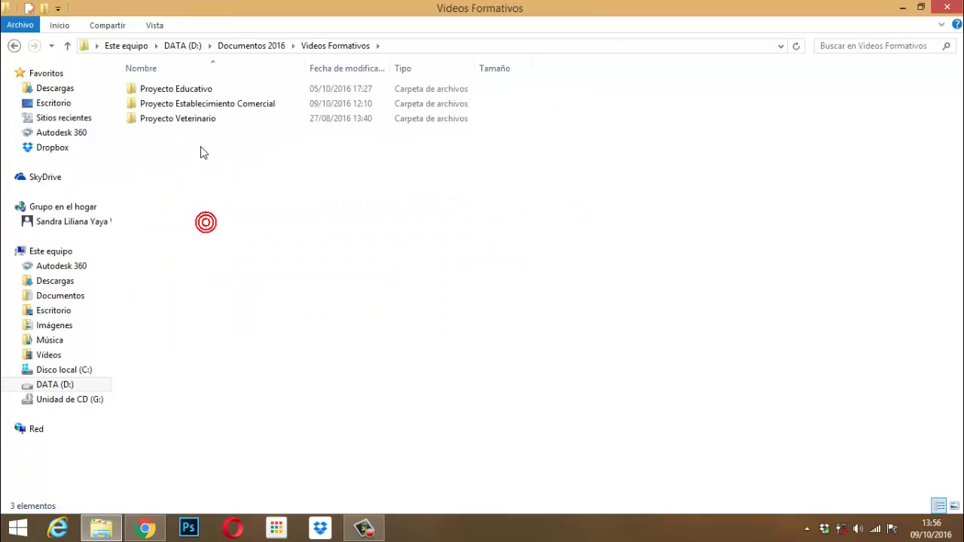
pyautogui.doubleClick(200, 102)
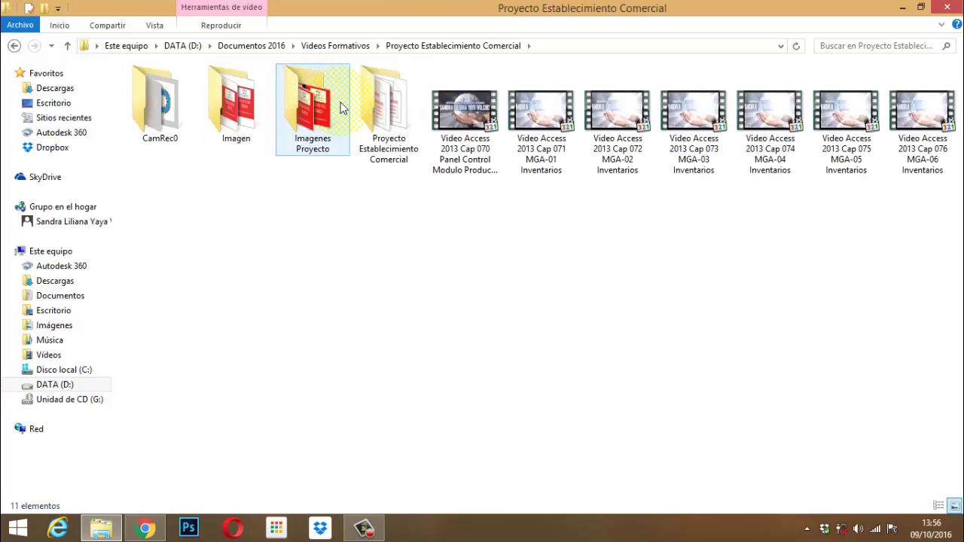
pyautogui.doubleClick(366, 106)
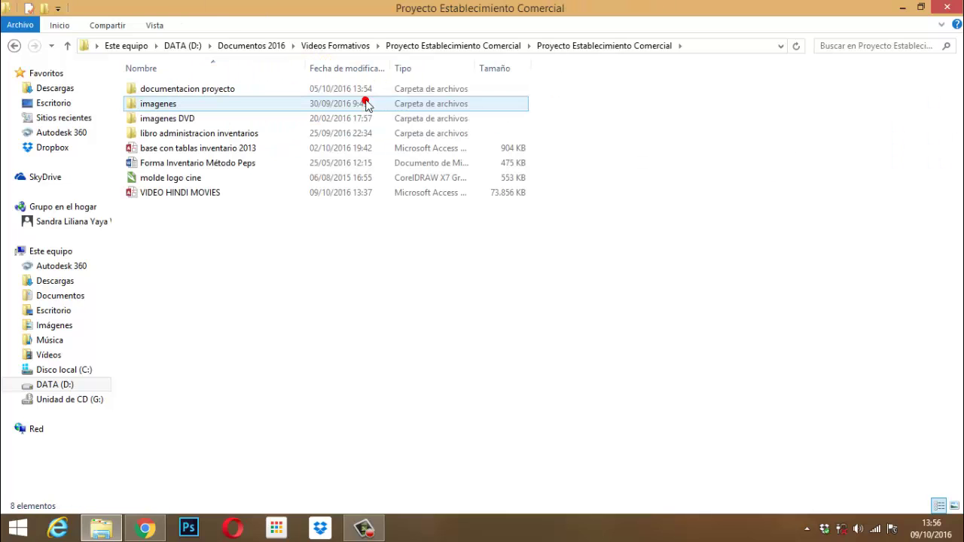
pyautogui.doubleClick(156, 193)
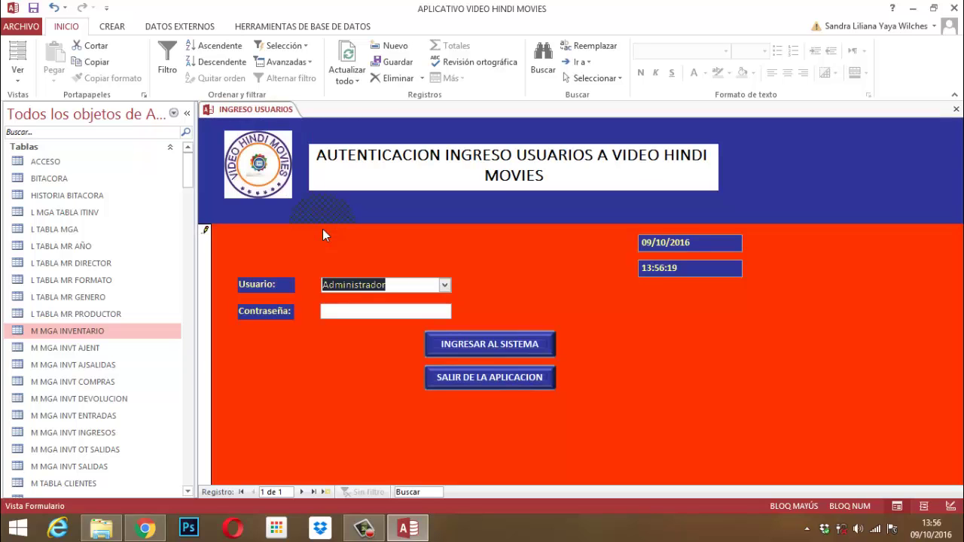
# - Log in as Administrador by entering the account password, and accept the welcome message
pyautogui.press('Tab')
pyautogui.write('*****')
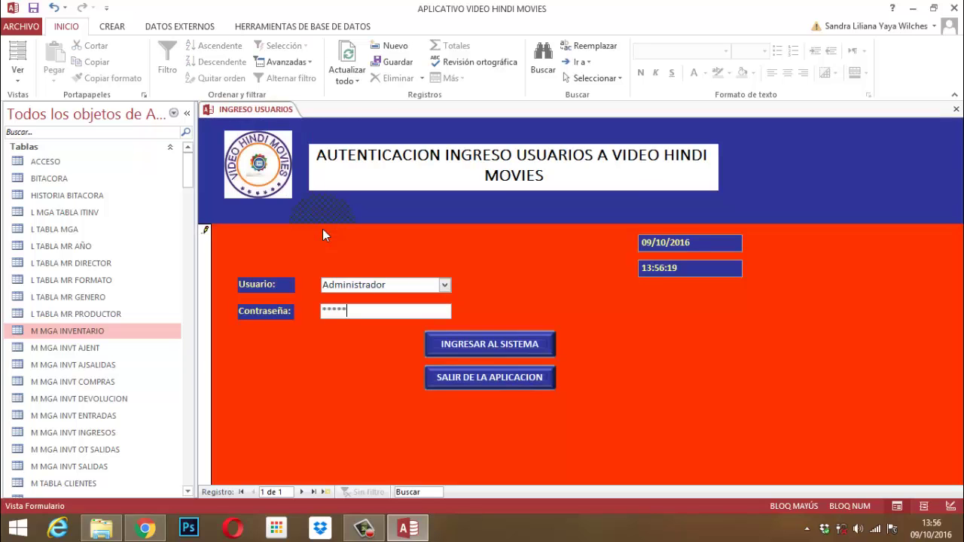
pyautogui.press('Return')
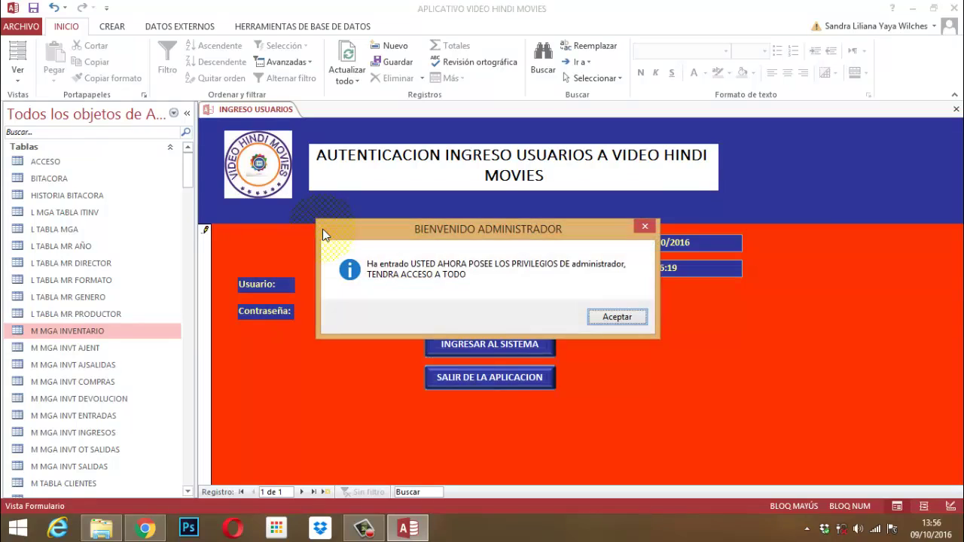
pyautogui.press('Return')
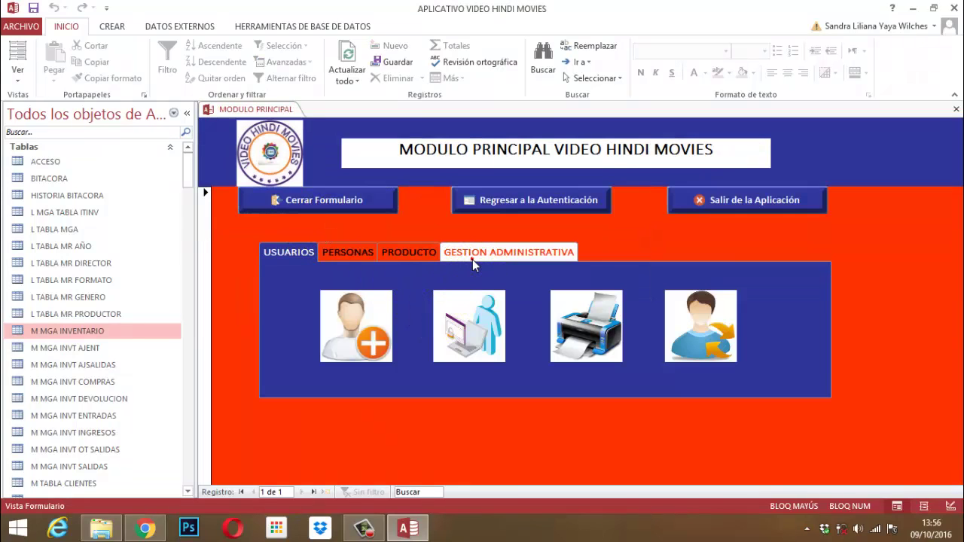
# - View the inventory transaction entry form through ITEM 01 INVENTARIO in Gestion Administrativa, and close both the form and the inventory panel
pyautogui.click(472, 256)
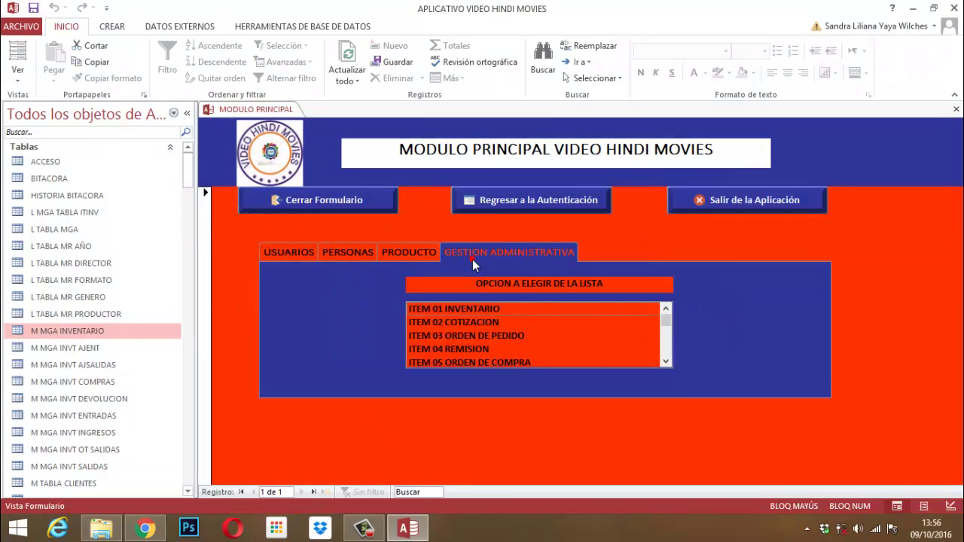
pyautogui.click(458, 306)
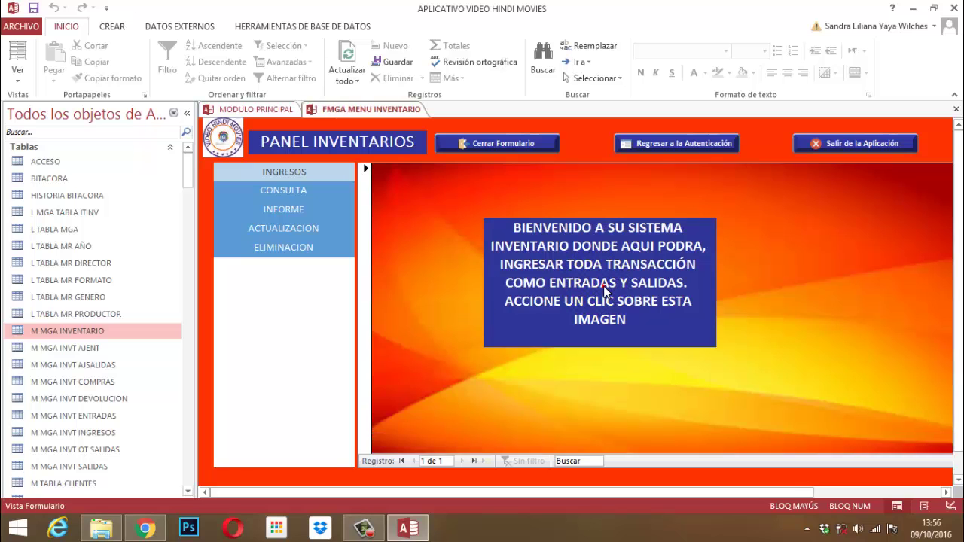
pyautogui.click(604, 287)
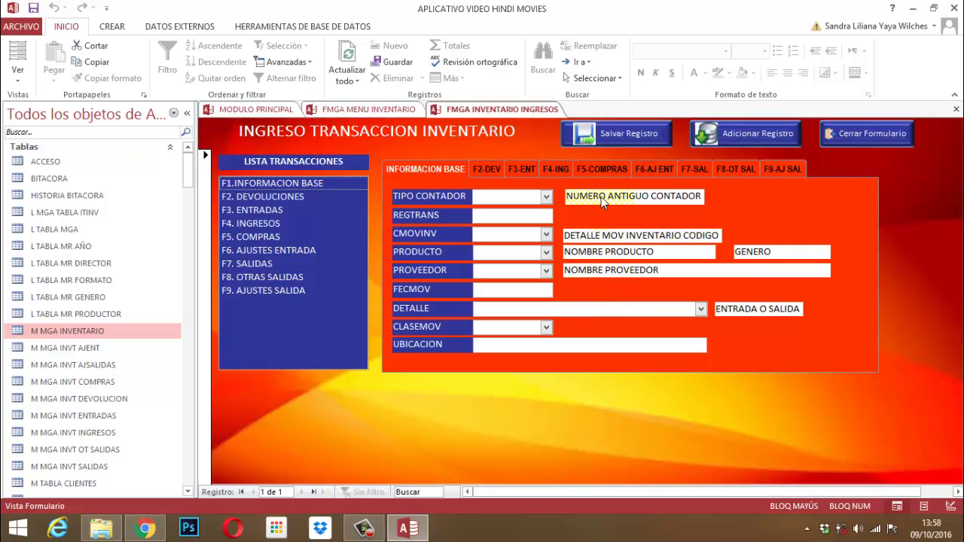
pyautogui.click(856, 138)
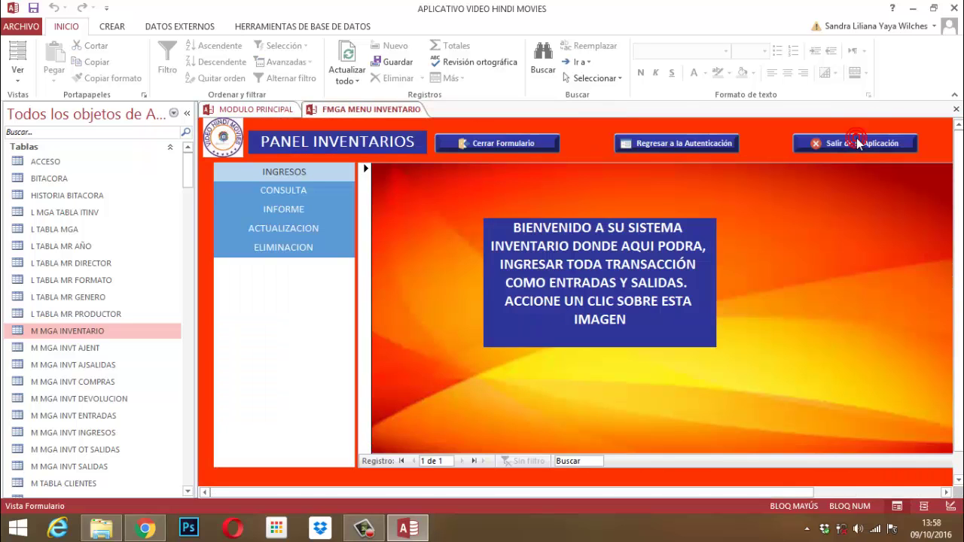
pyautogui.click(505, 143)
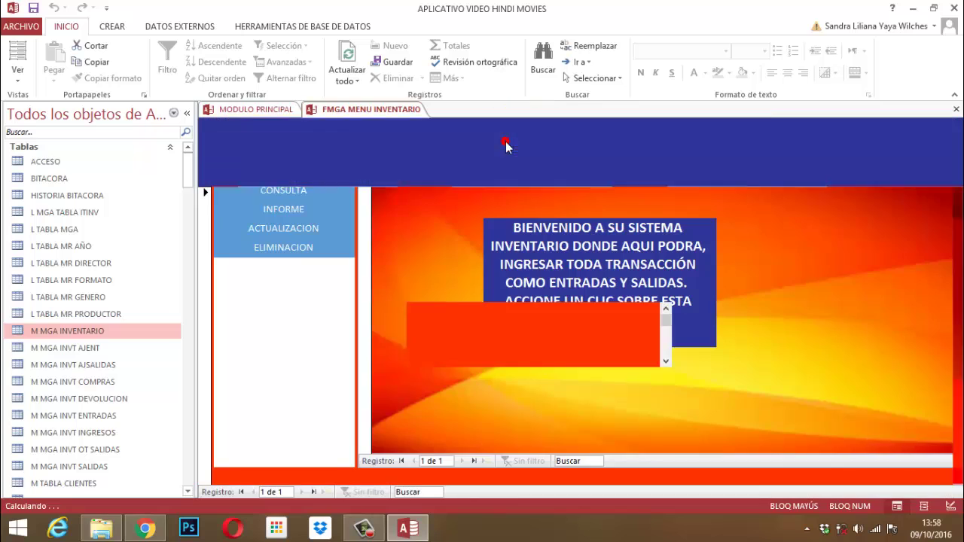
# - Filter the database objects by "MGA" and open the M MGA INVENTARIO table in Design view
pyautogui.click(65, 134)
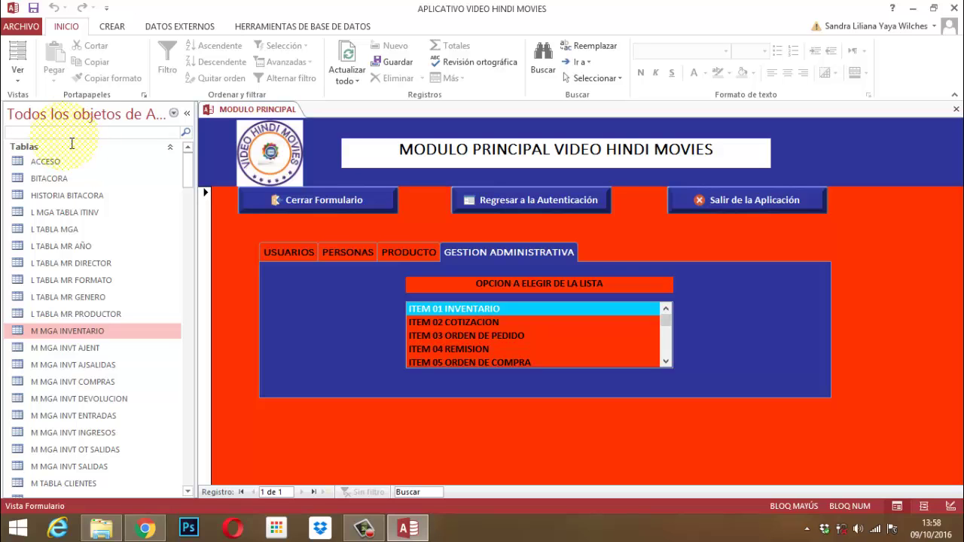
pyautogui.write('MGA')
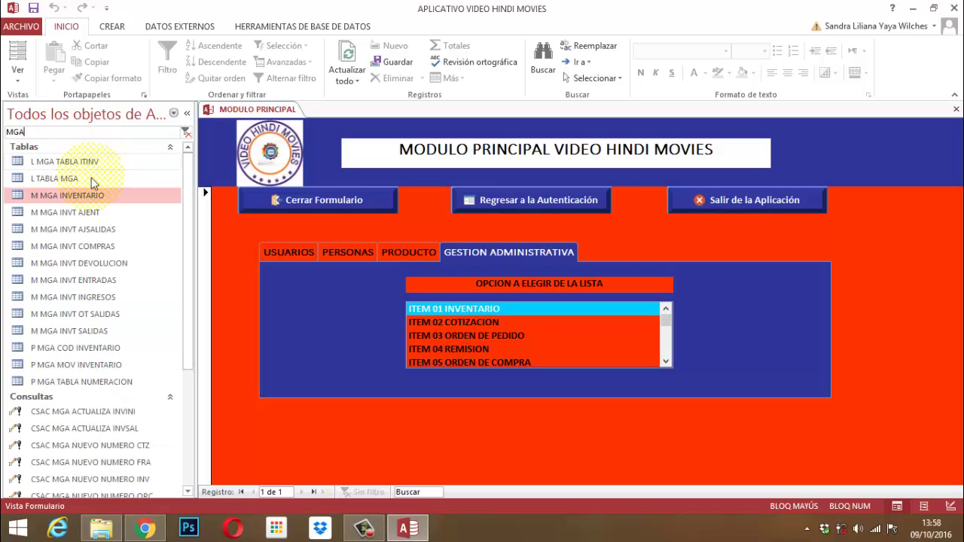
pyautogui.rightClick(84, 194)
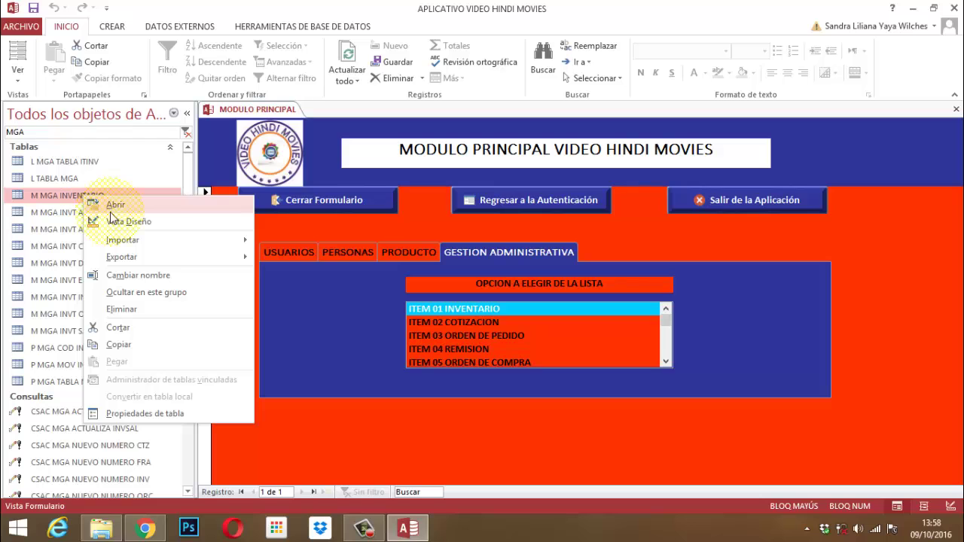
pyautogui.click(128, 223)
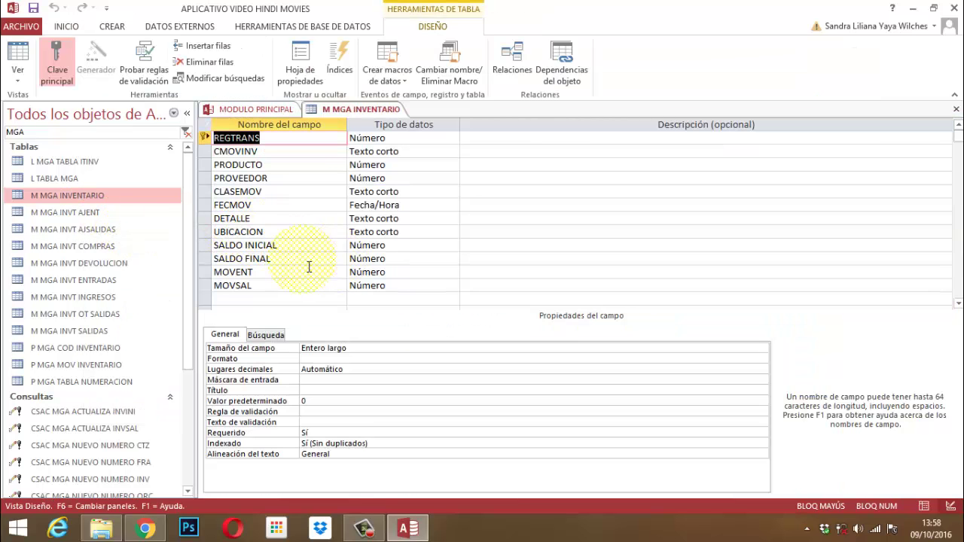
# - Postpone the Malwarebytes update, and close the M MGA INVENTARIO table design and the MODULO PRINCIPAL form
pyautogui.scroll(-1, 290, 276)
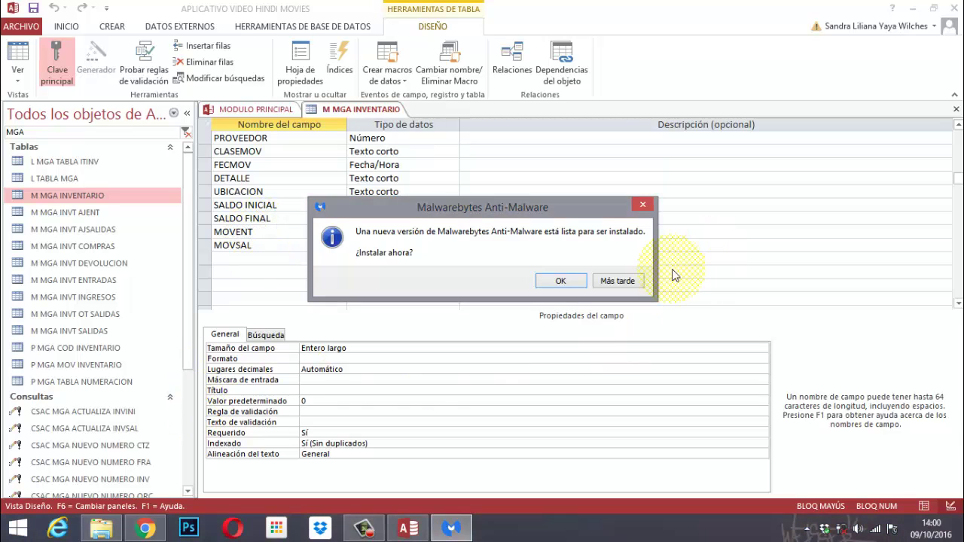
pyautogui.click(629, 280)
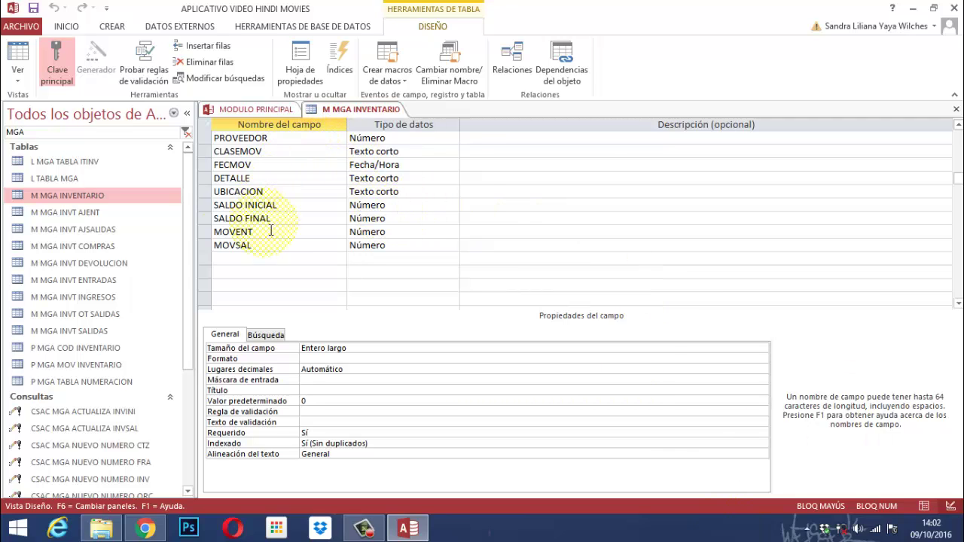
pyautogui.rightClick(345, 111)
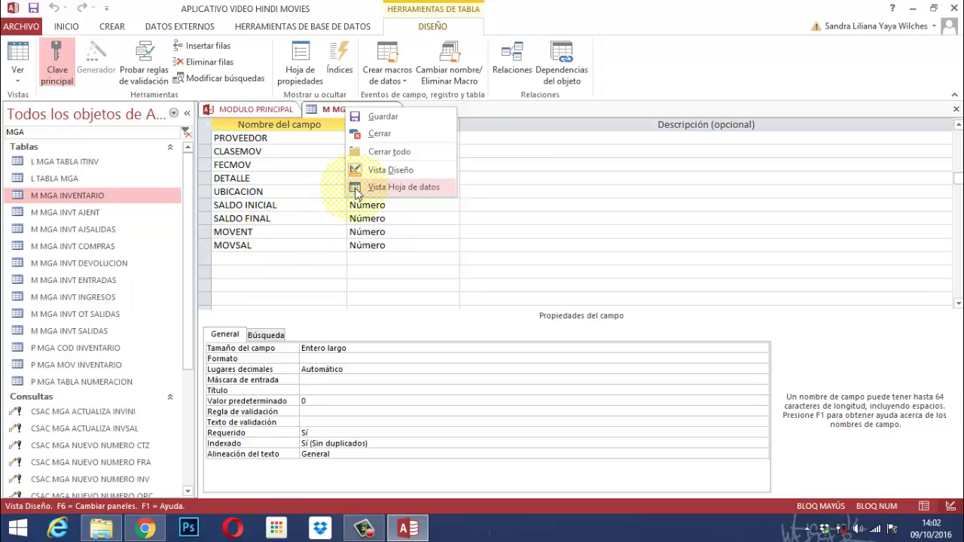
pyautogui.click(380, 136)
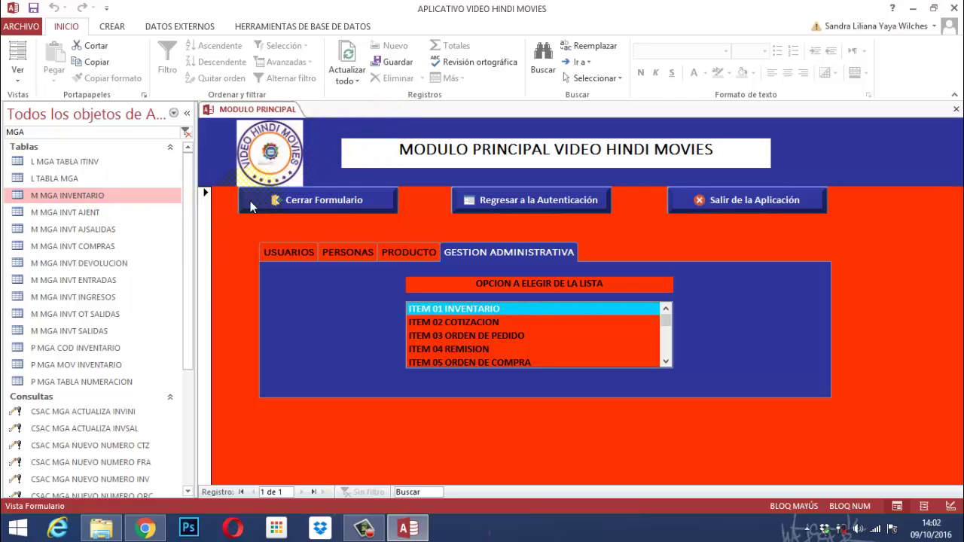
pyautogui.click(312, 198)
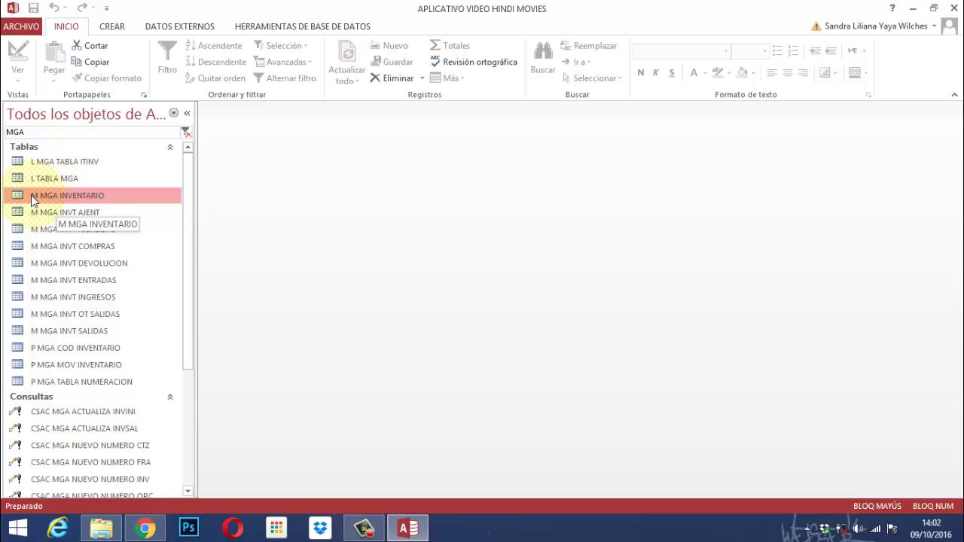
# - View the M MGA INVENTARIO records in Datasheet view, checking the columns through MOVSAL, and close the table
pyautogui.doubleClick(71, 197)
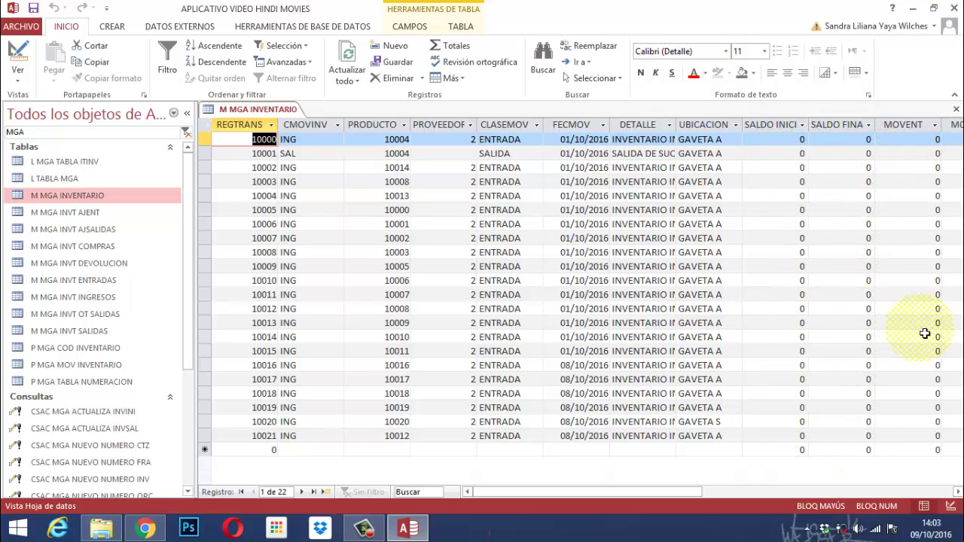
pyautogui.click(957, 492)
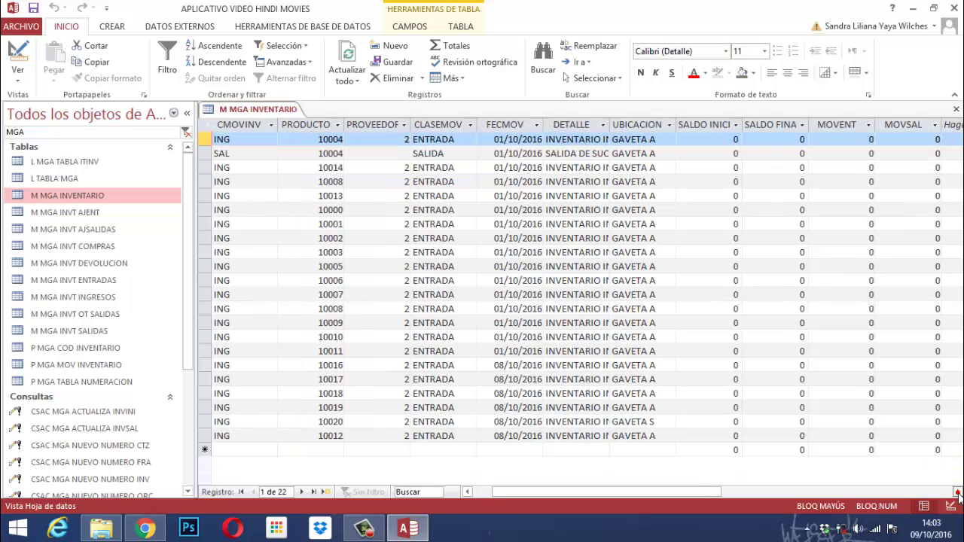
pyautogui.click(957, 492)
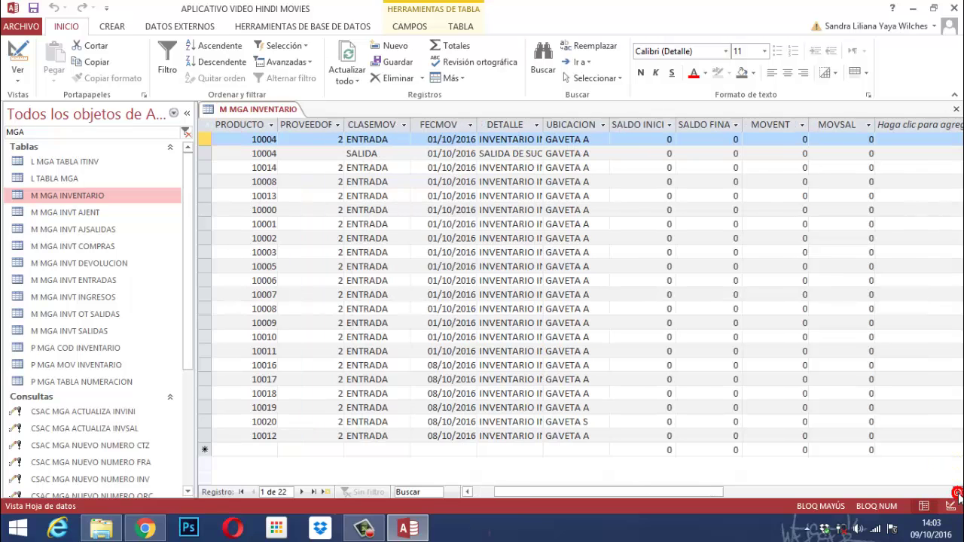
pyautogui.click(468, 491)
pyautogui.click(468, 492)
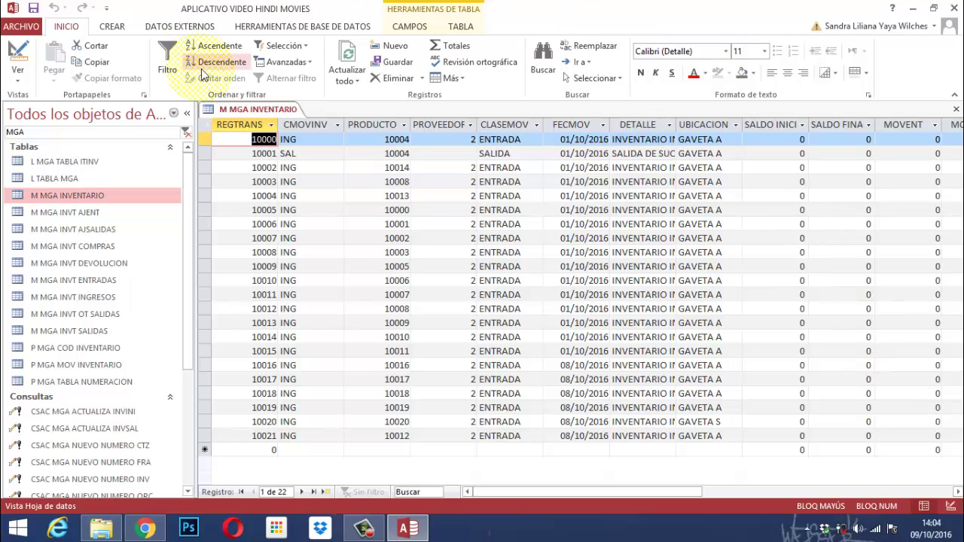
pyautogui.rightClick(259, 109)
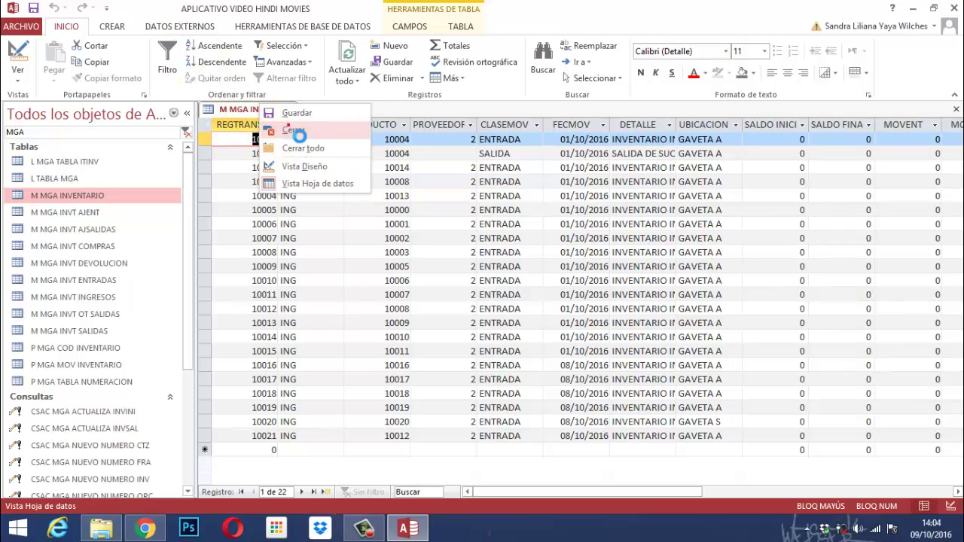
pyautogui.click(294, 129)
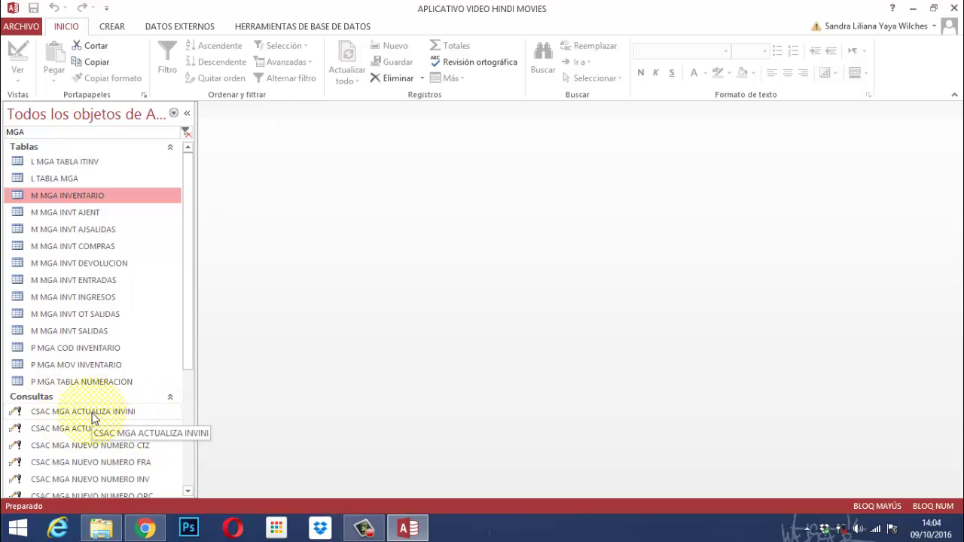
# - Delete the queries CSAC MGA ACTUALIZA INVINI and CSAC MGA ACTUALIZA INVSAL, confirming each removal
pyautogui.scroll(-1, 143, 426)
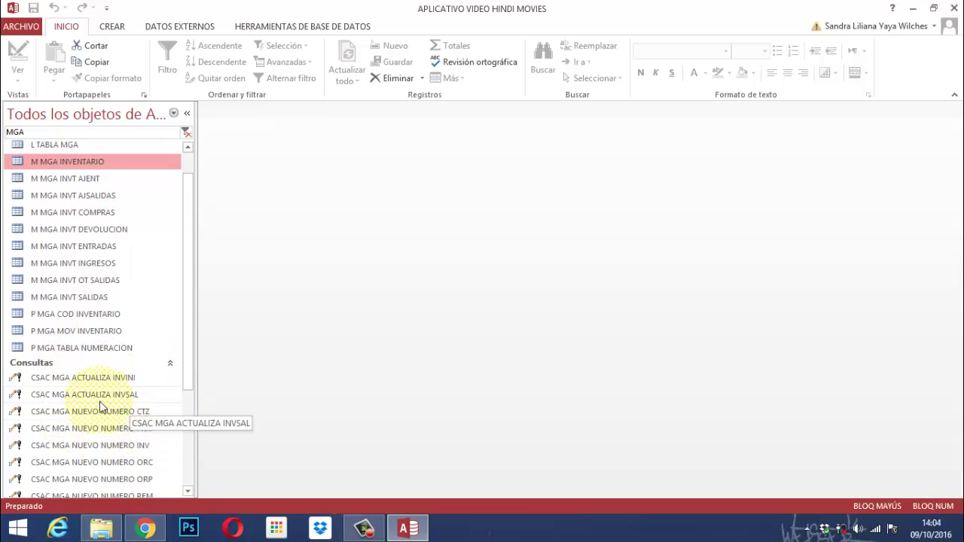
pyautogui.scroll(1, 170, 366)
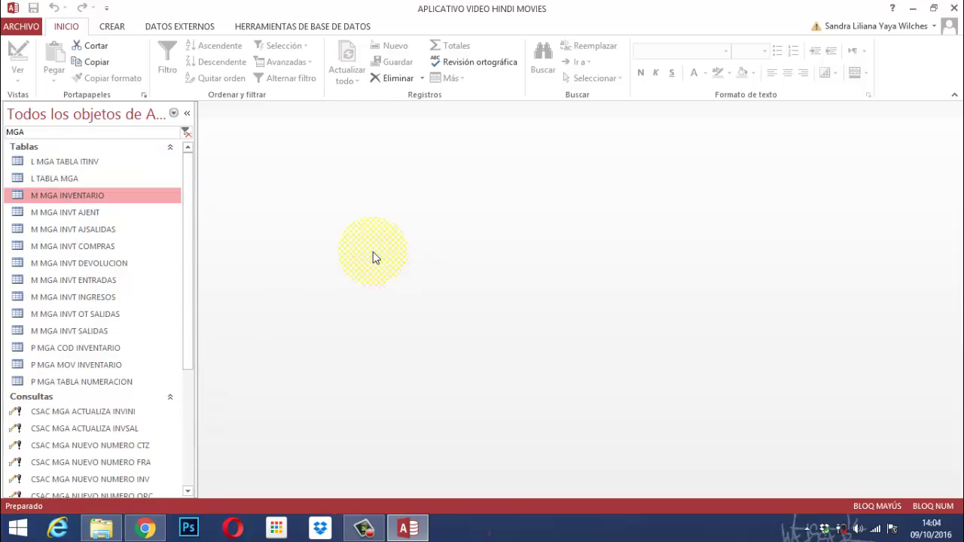
pyautogui.click(86, 413)
pyautogui.rightClick(85, 413)
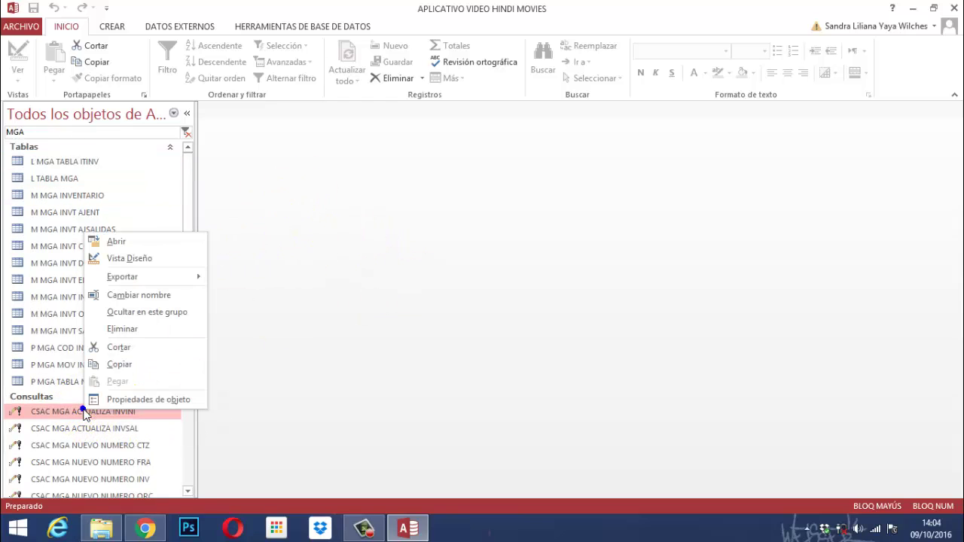
pyautogui.click(119, 331)
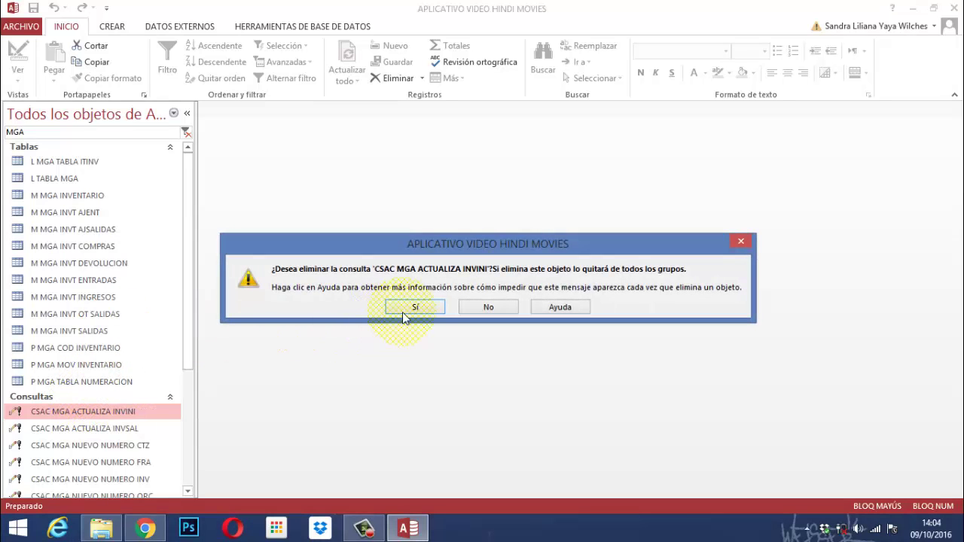
pyautogui.click(406, 307)
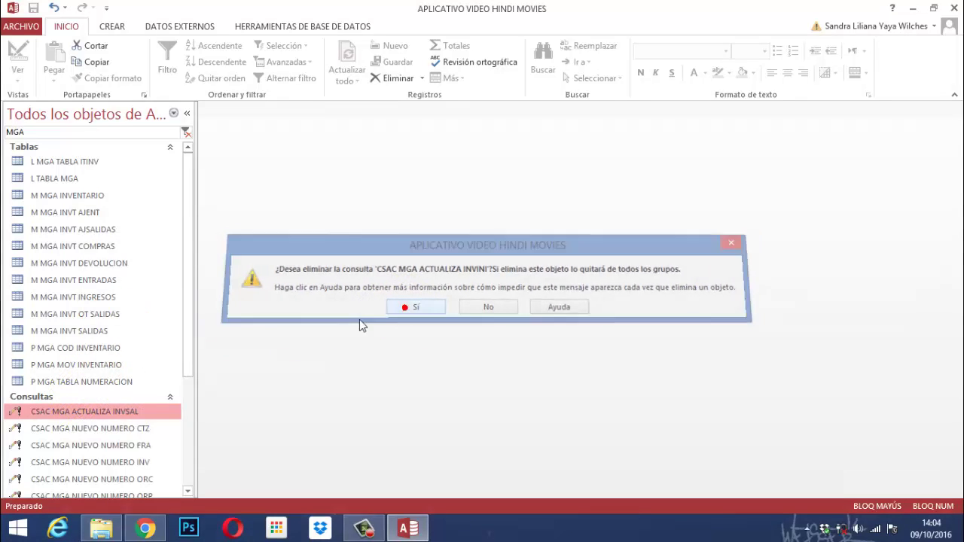
pyautogui.rightClick(100, 412)
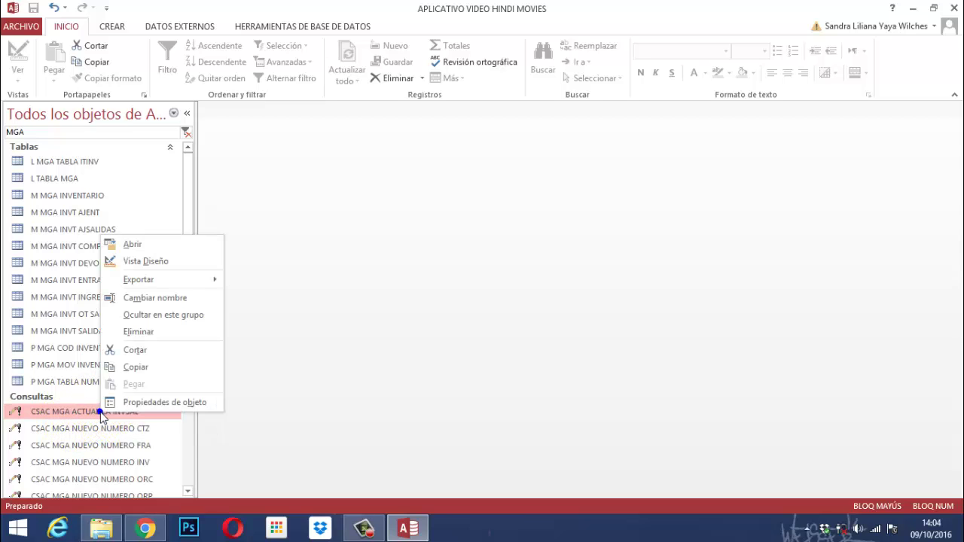
pyautogui.click(134, 333)
pyautogui.click(403, 307)
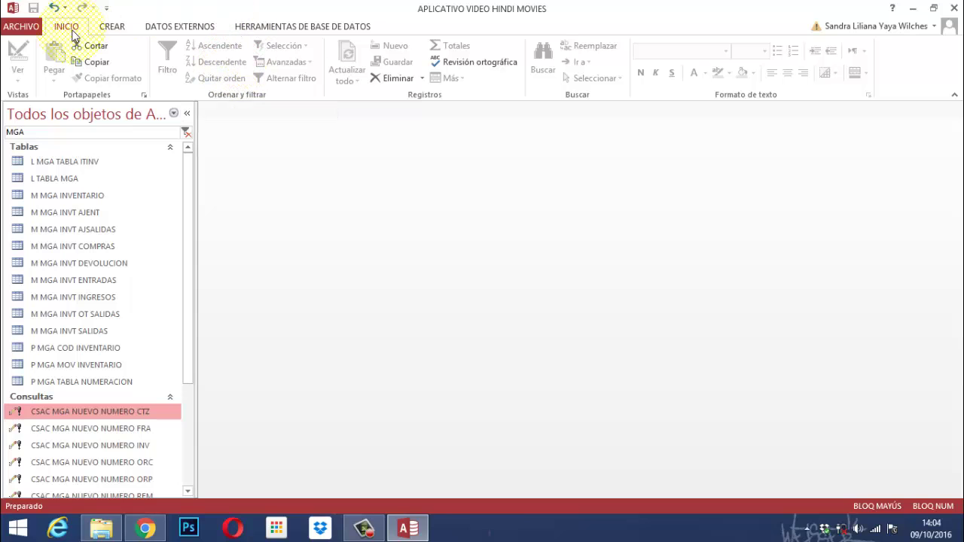
# - Create a new query in Design view with the tables M MGA INVENTARIO and M MGA INVT INGRESOS
pyautogui.click(113, 27)
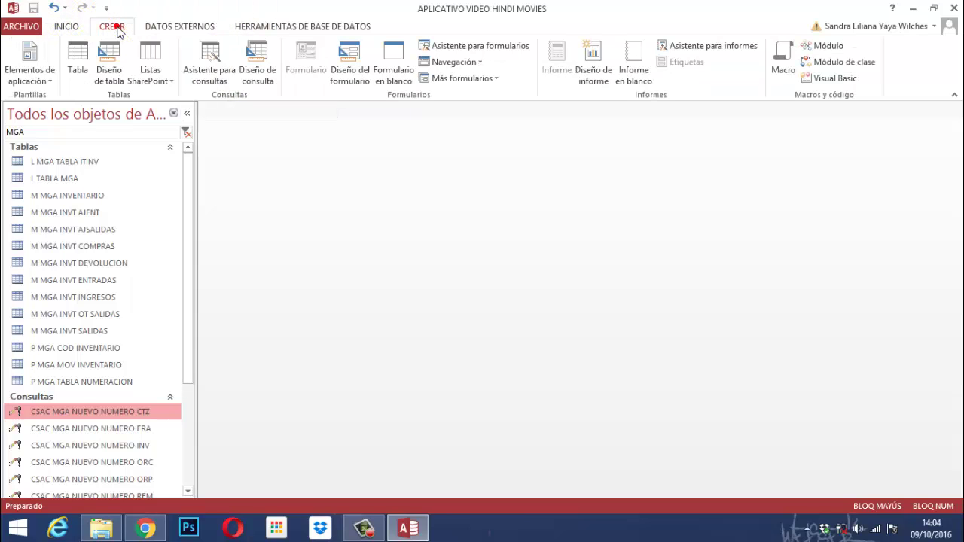
pyautogui.click(249, 69)
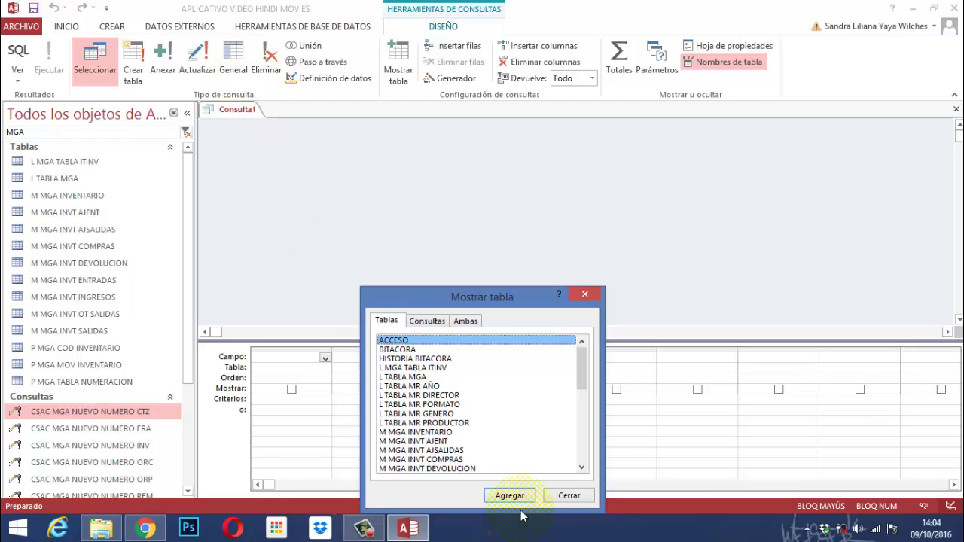
pyautogui.doubleClick(426, 432)
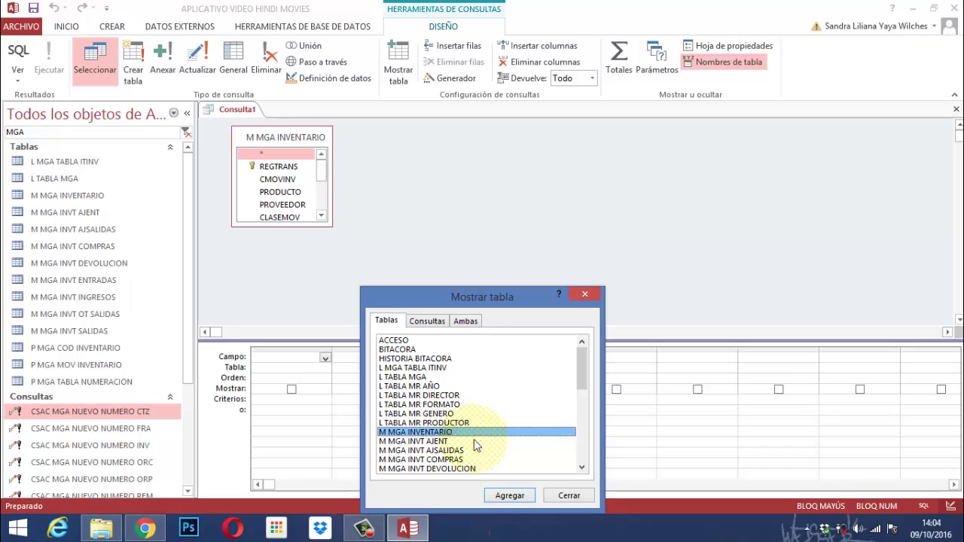
pyautogui.click(581, 467)
pyautogui.click(581, 467)
pyautogui.click(582, 467)
pyautogui.click(581, 466)
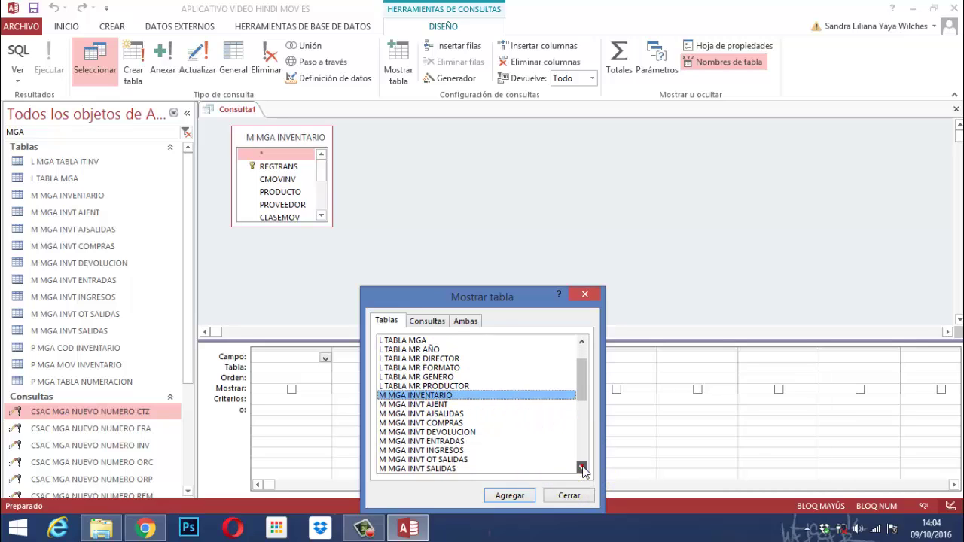
pyautogui.click(582, 467)
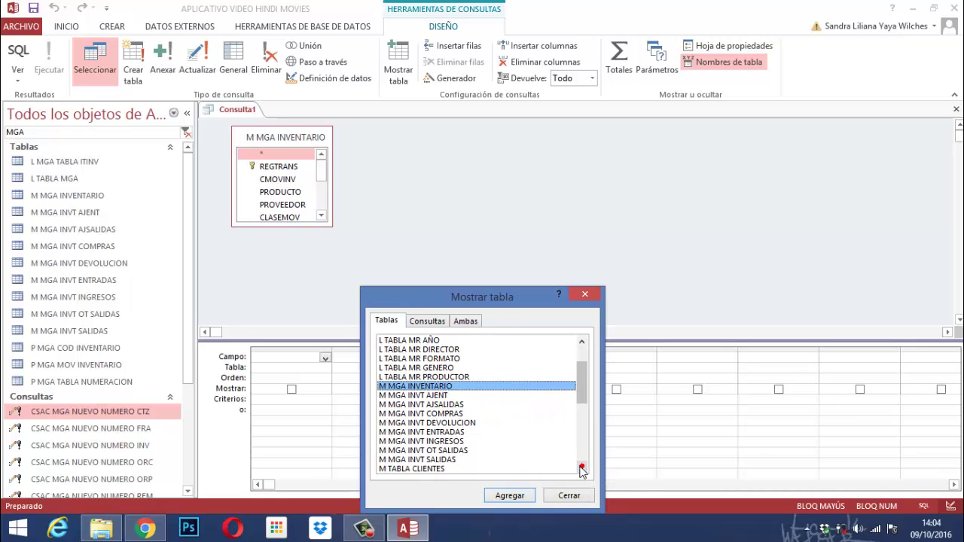
pyautogui.doubleClick(419, 440)
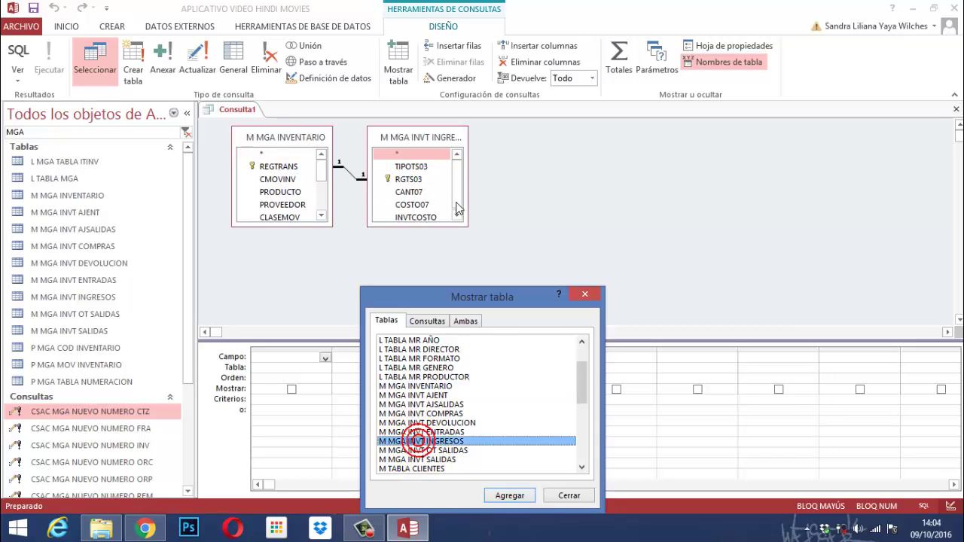
pyautogui.click(569, 495)
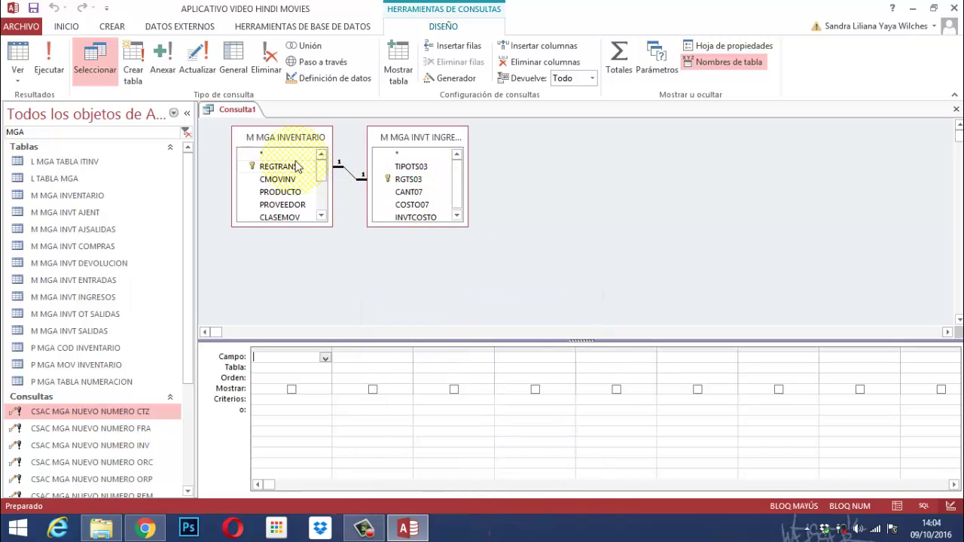
# - Enlarge the query's upper pane and both table boxes to show all fields and the full M MGA INVT INGRESOS title
pyautogui.moveTo(297, 227); pyautogui.dragTo(312, 317)
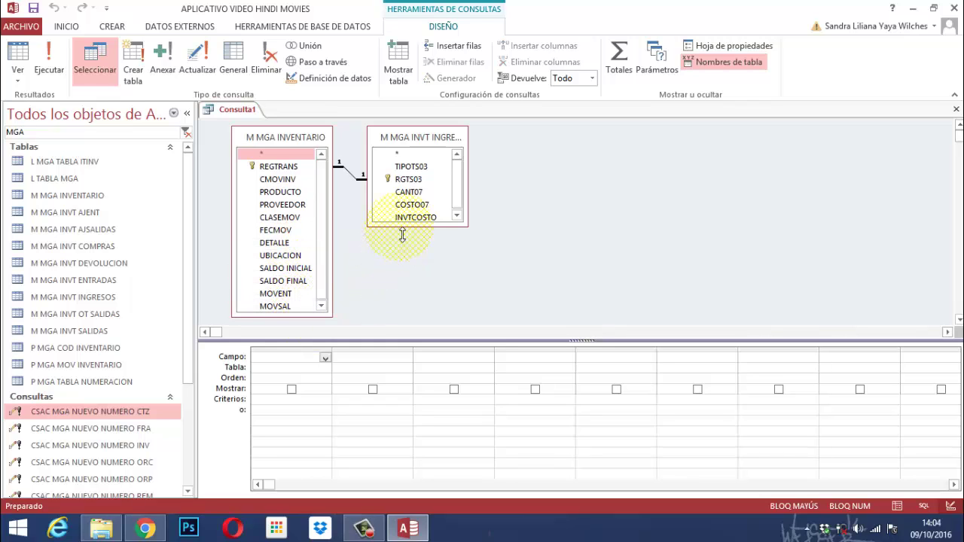
pyautogui.moveTo(402, 235)
pyautogui.mouseDown()
pyautogui.moveTo(411, 279)
pyautogui.moveTo(411, 244)
pyautogui.moveTo(400, 234)
pyautogui.mouseUp()
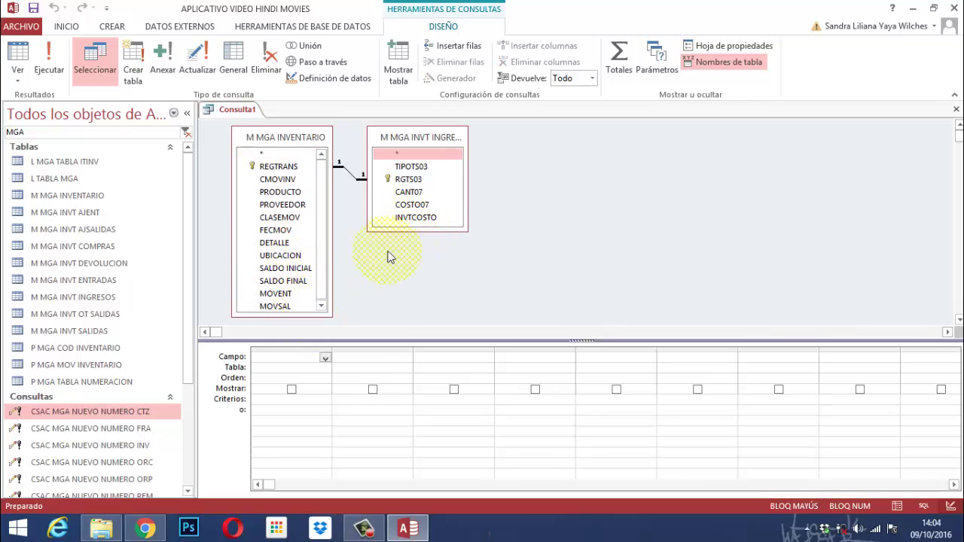
pyautogui.moveTo(371, 340); pyautogui.dragTo(381, 363)
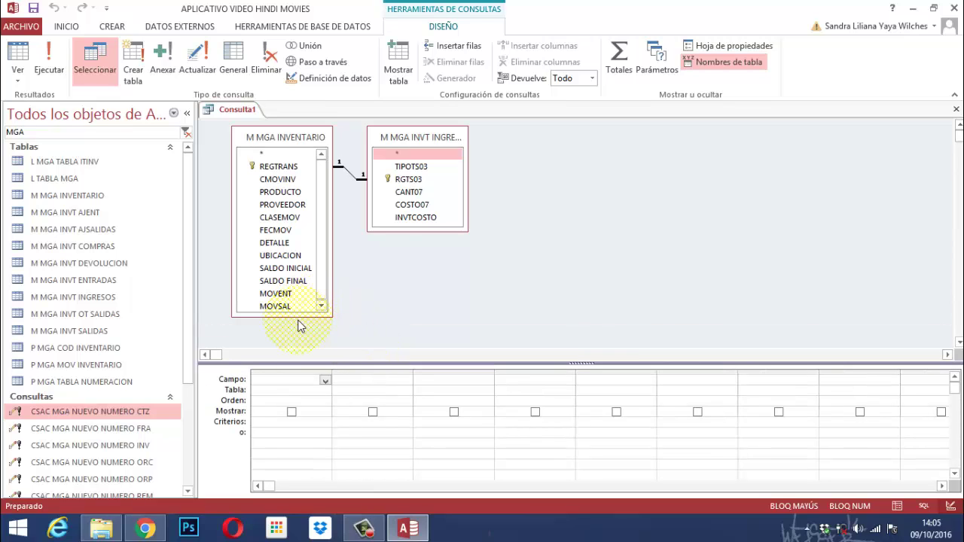
pyautogui.moveTo(297, 316)
pyautogui.mouseDown()
pyautogui.moveTo(306, 340)
pyautogui.moveTo(311, 324)
pyautogui.mouseUp()
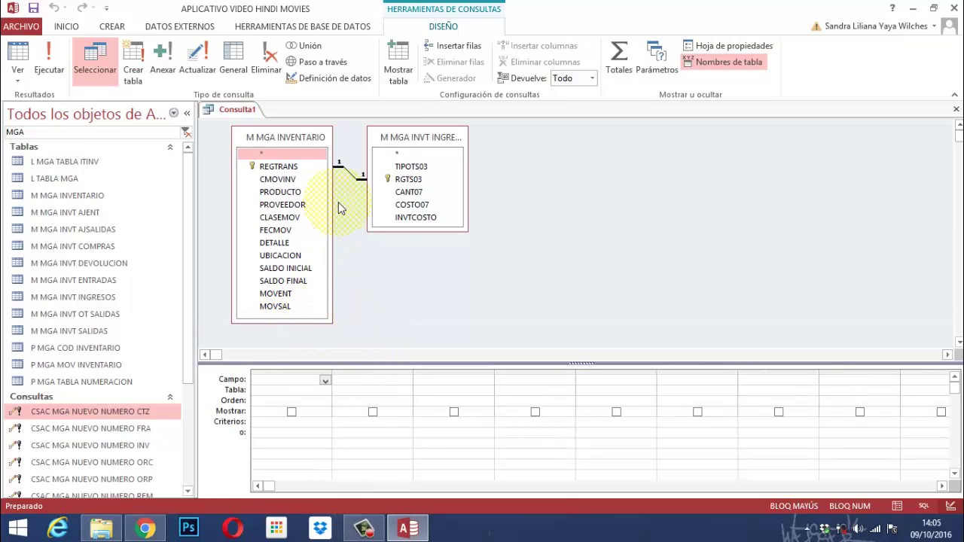
pyautogui.click(468, 166)
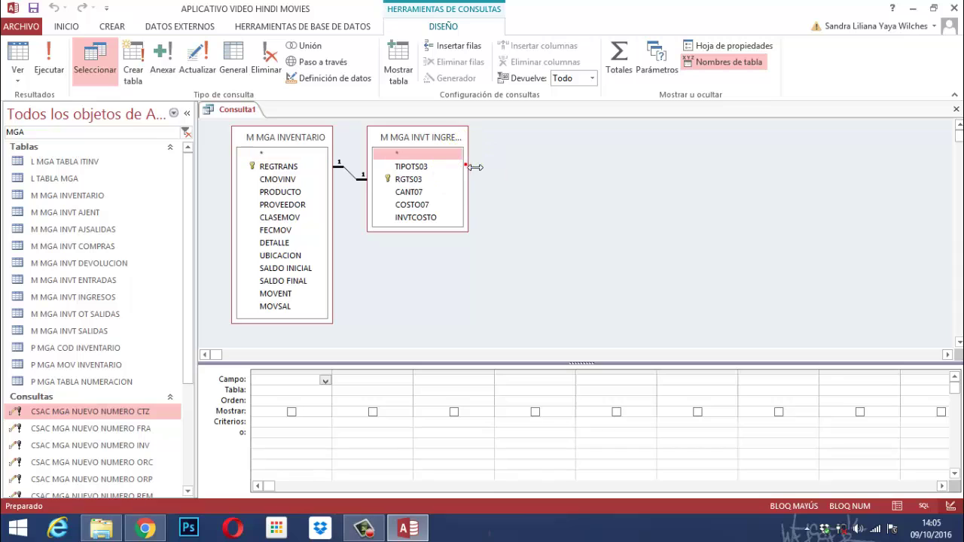
pyautogui.moveTo(475, 168); pyautogui.dragTo(503, 166)
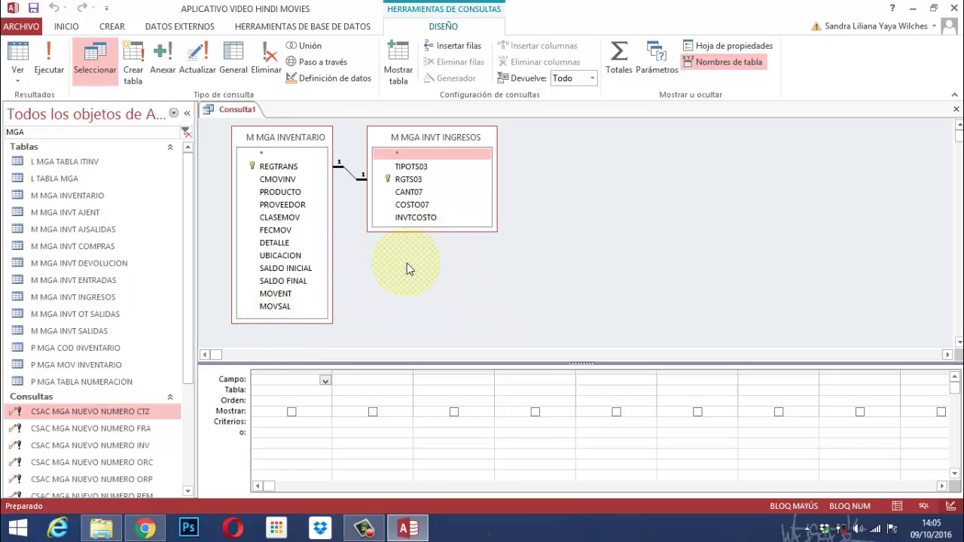
# - Convert the query to an update query and add the SALDO INICIAL and SALDO FINAL fields from M MGA INVENTARIO
pyautogui.click(200, 81)
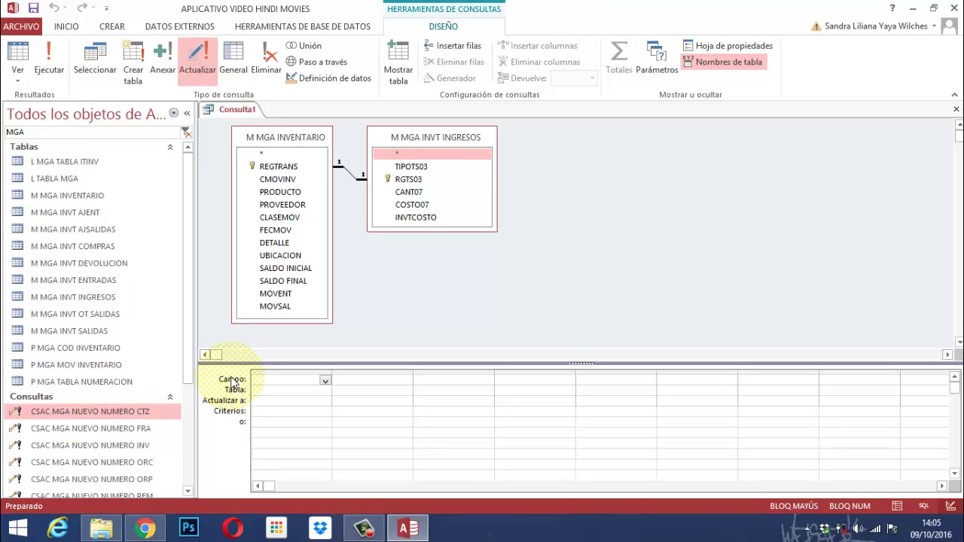
pyautogui.doubleClick(276, 268)
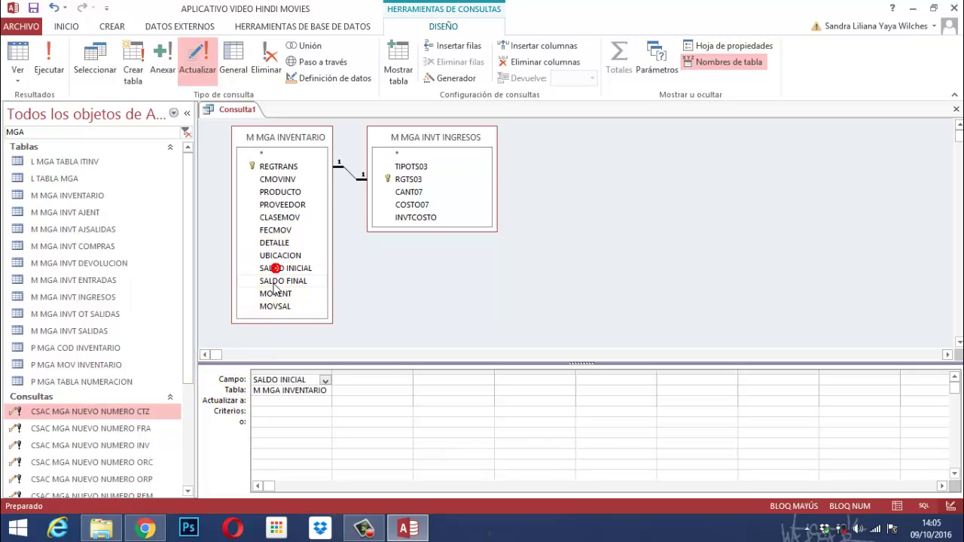
pyautogui.doubleClick(274, 283)
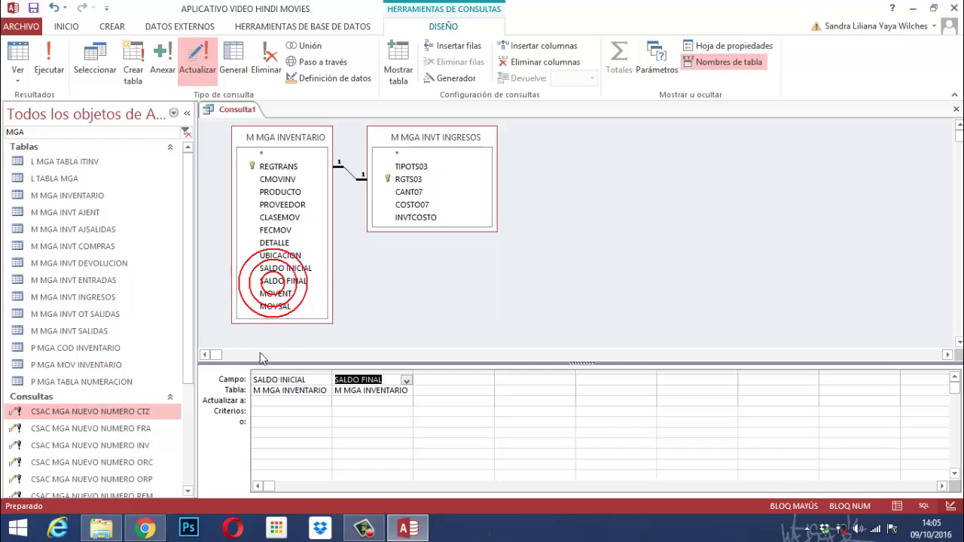
pyautogui.click(255, 400)
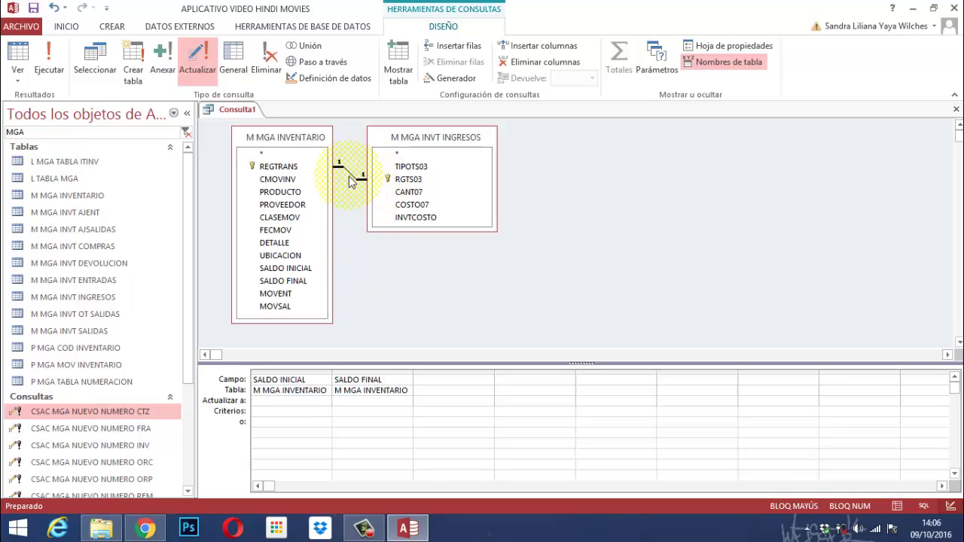
# - Set the update expression for SALDO INICIAL to [M MGA INVT INGRESOS].[CANT07]
pyautogui.click(253, 401)
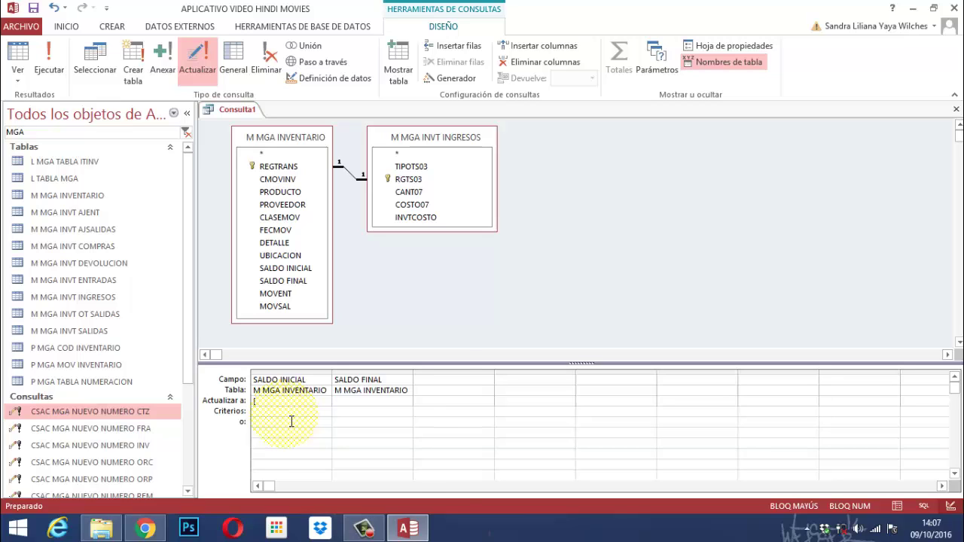
pyautogui.write('M')
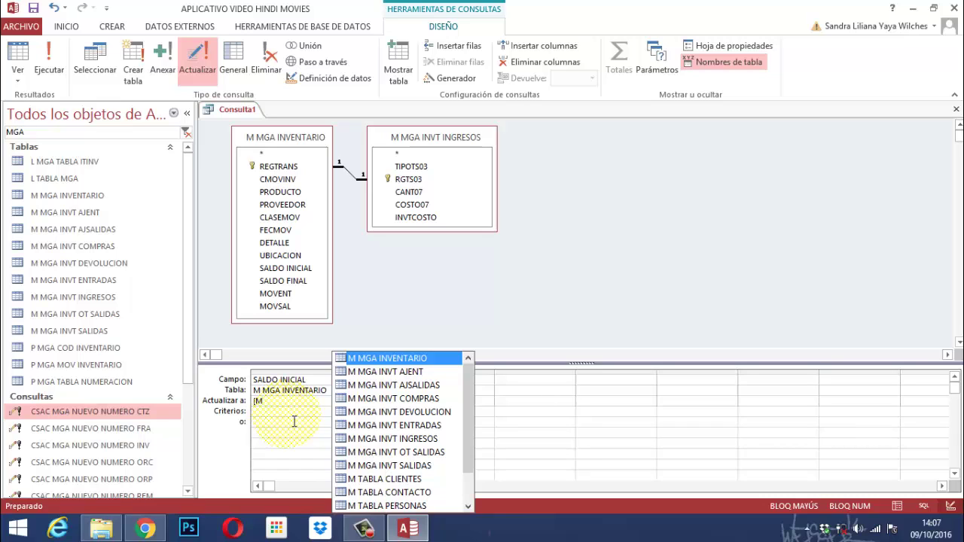
pyautogui.click(415, 440)
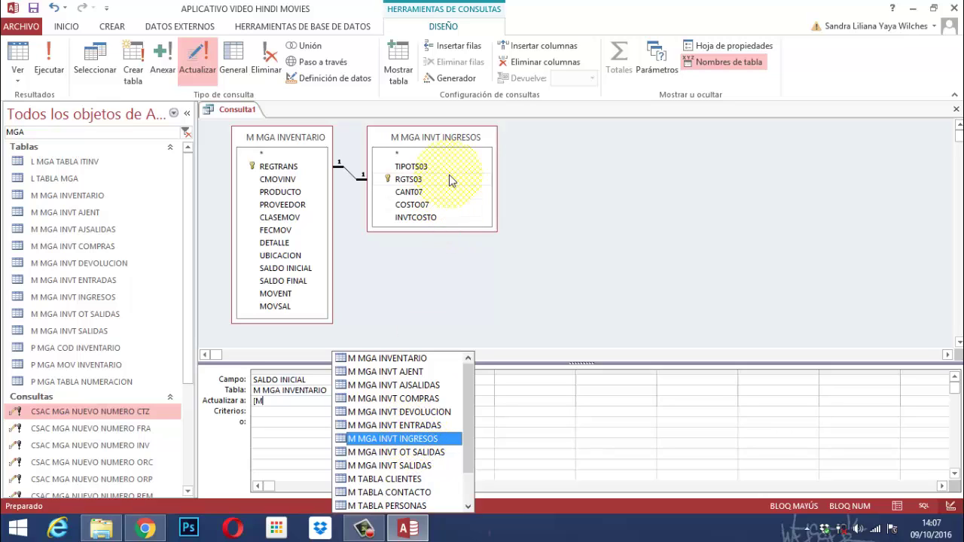
pyautogui.click(388, 440)
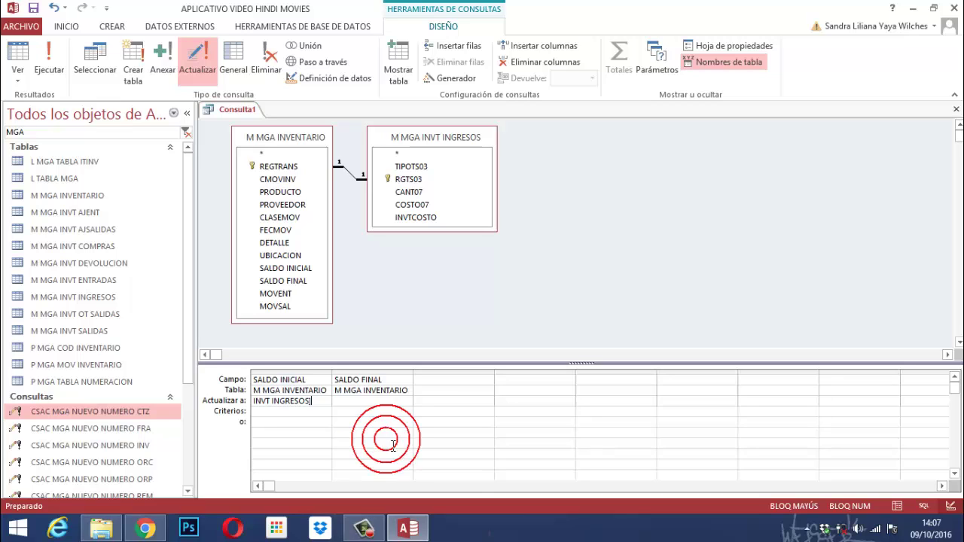
pyautogui.write('.')
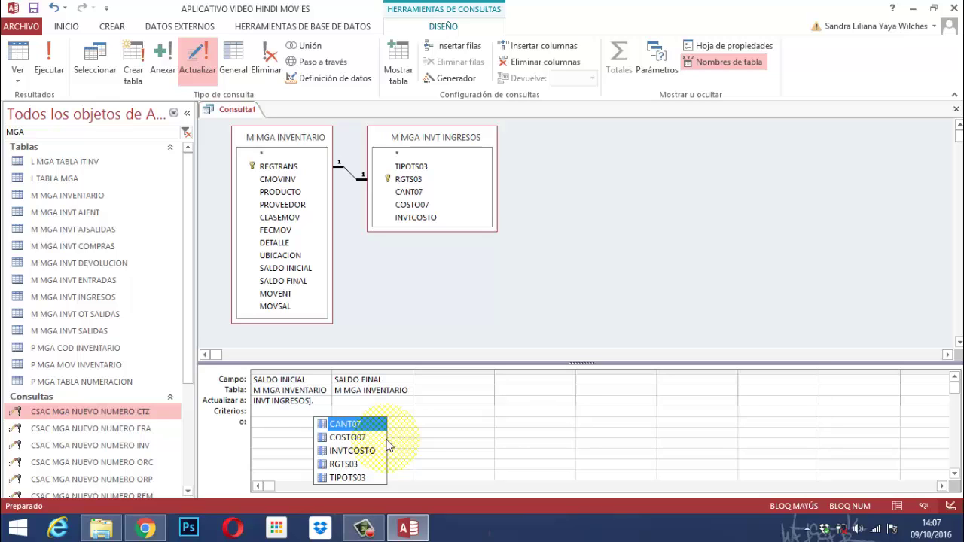
pyautogui.doubleClick(336, 425)
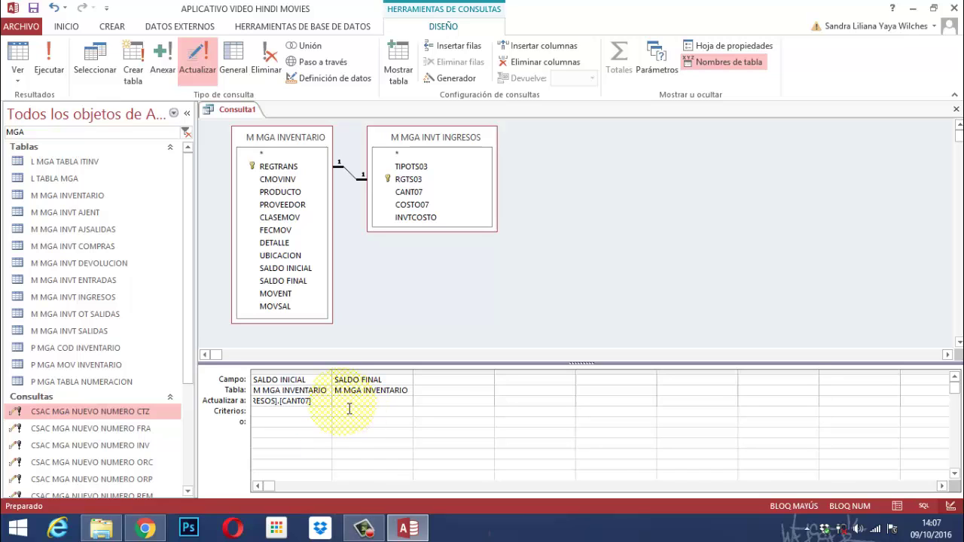
# - Set the update expression for SALDO FINAL to [M MGA INVT INGRESOS].[CANT07]
pyautogui.click(342, 402)
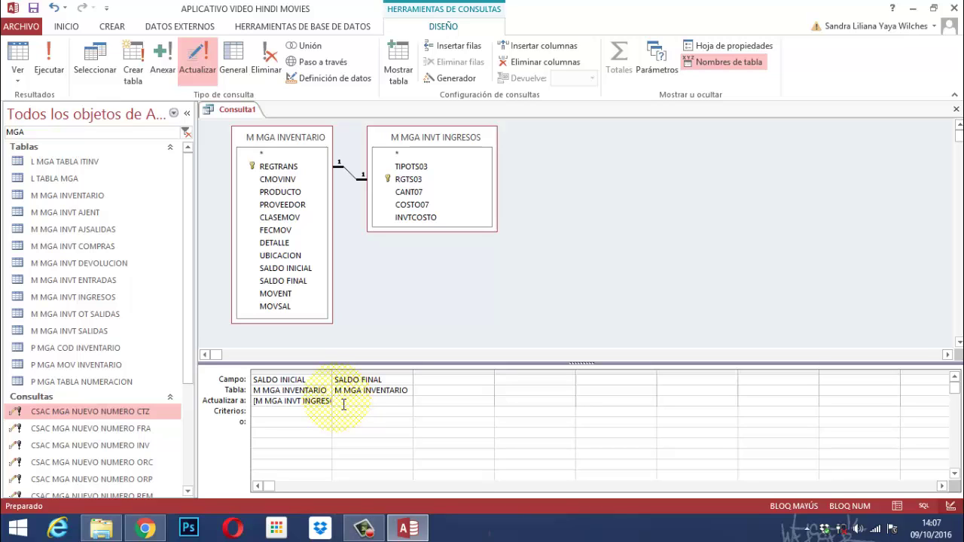
pyautogui.write('[M')
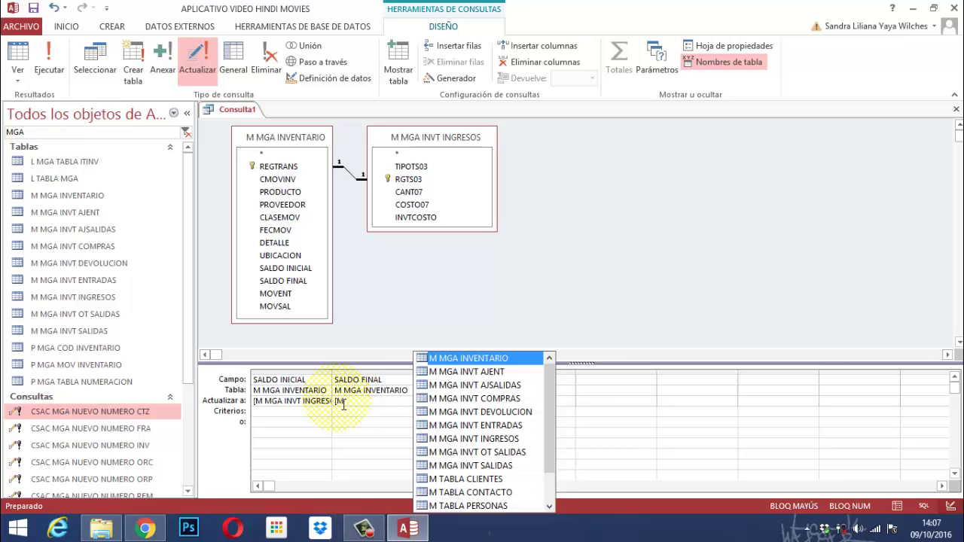
pyautogui.doubleClick(509, 439)
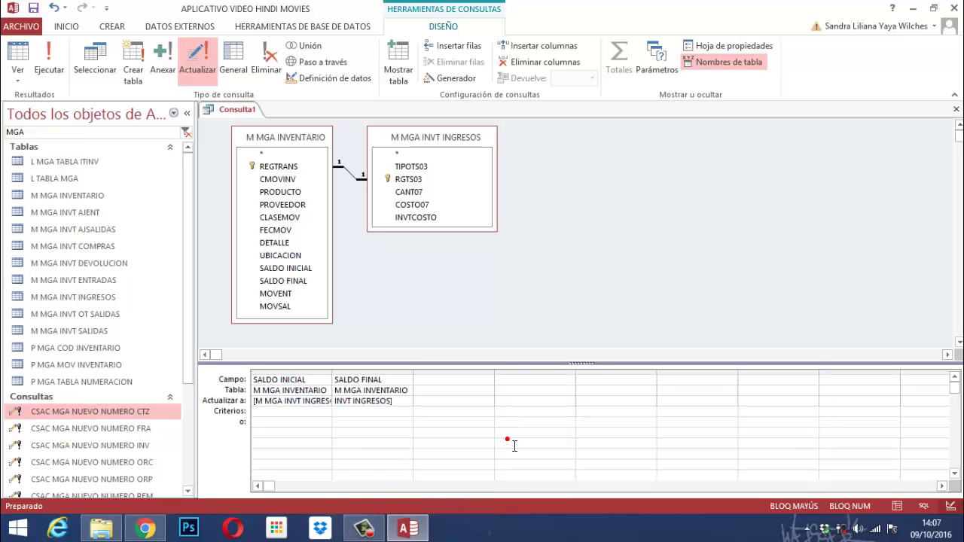
pyautogui.write('.')
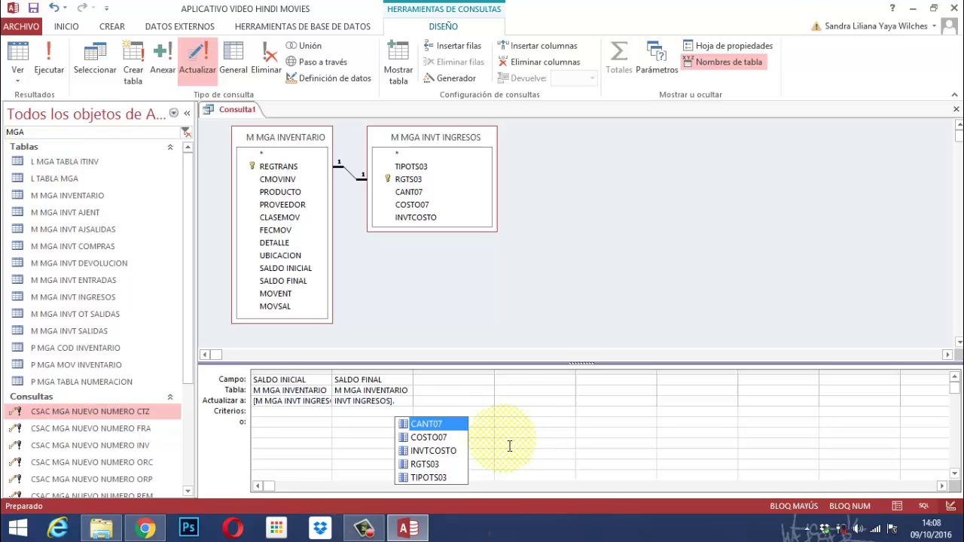
pyautogui.doubleClick(424, 425)
pyautogui.click(423, 422)
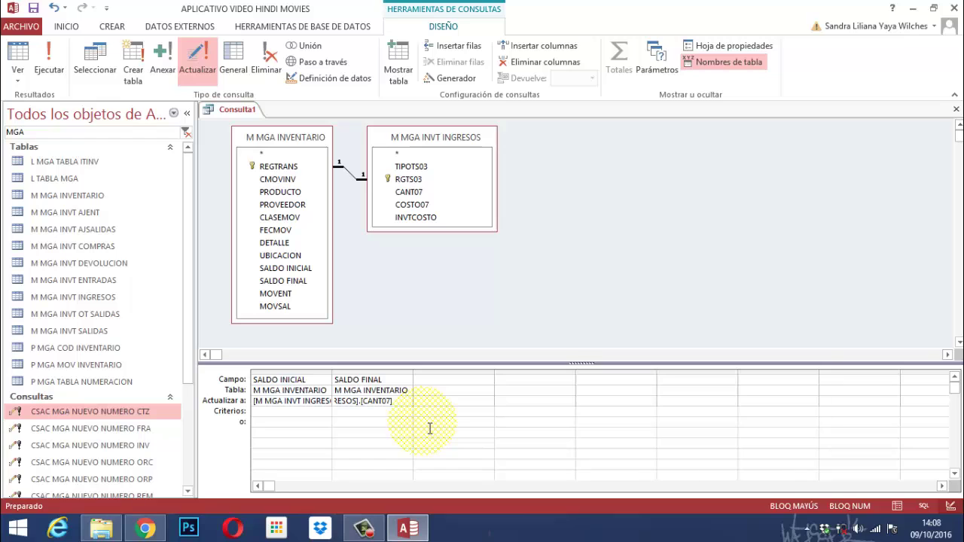
# - Save the update query under the name CSAC MGA ACTUALIZA INV INICIAL
pyautogui.rightClick(229, 109)
pyautogui.click(256, 115)
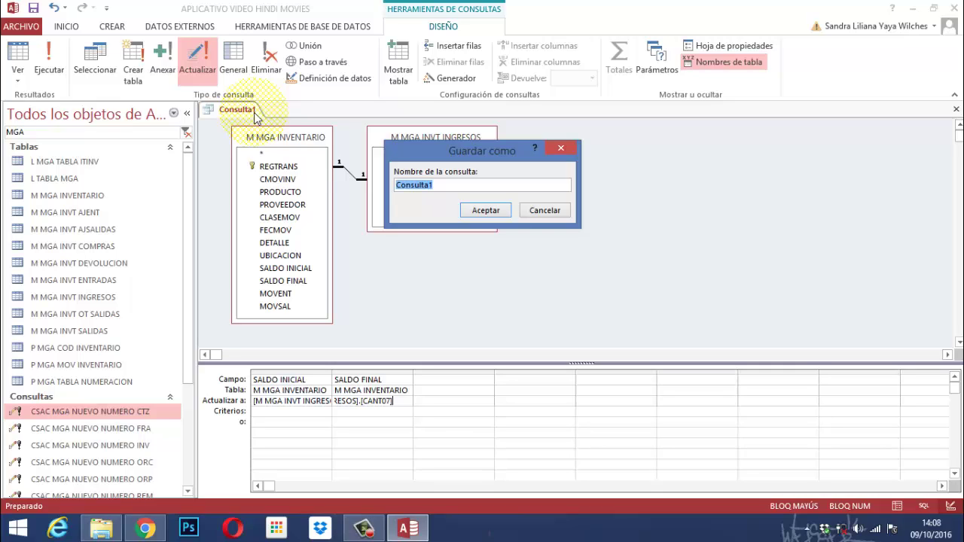
pyautogui.write('CS')
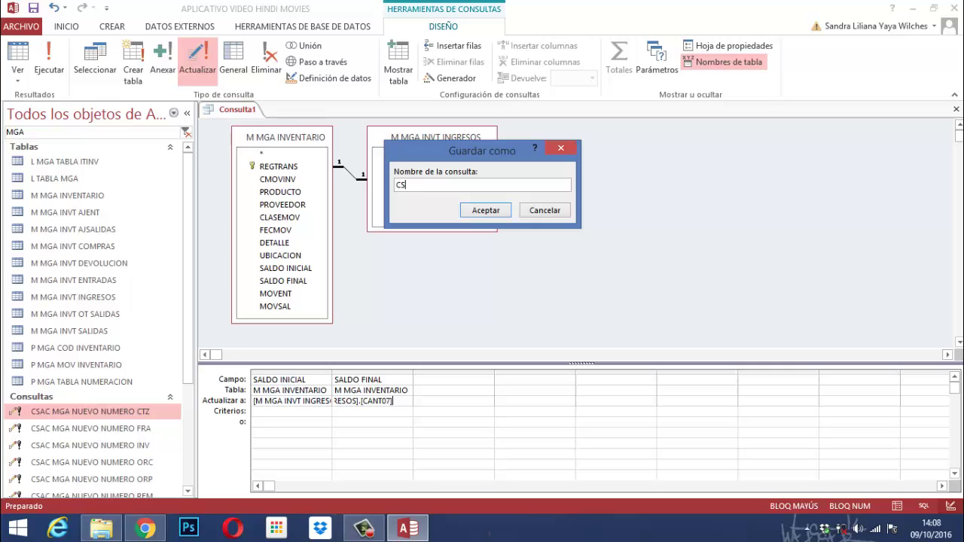
pyautogui.write('AC MGA ACTUALIZA INV INICIAL')
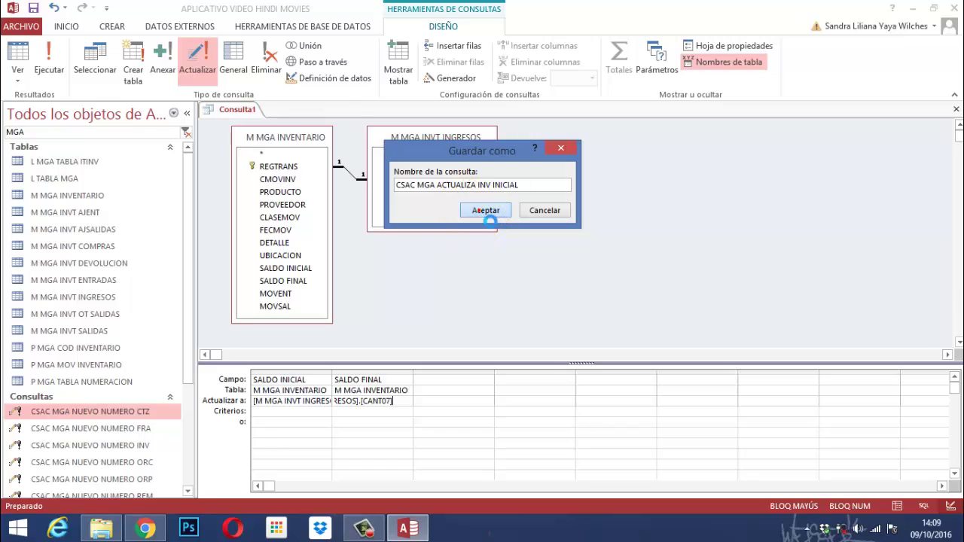
pyautogui.click(480, 211)
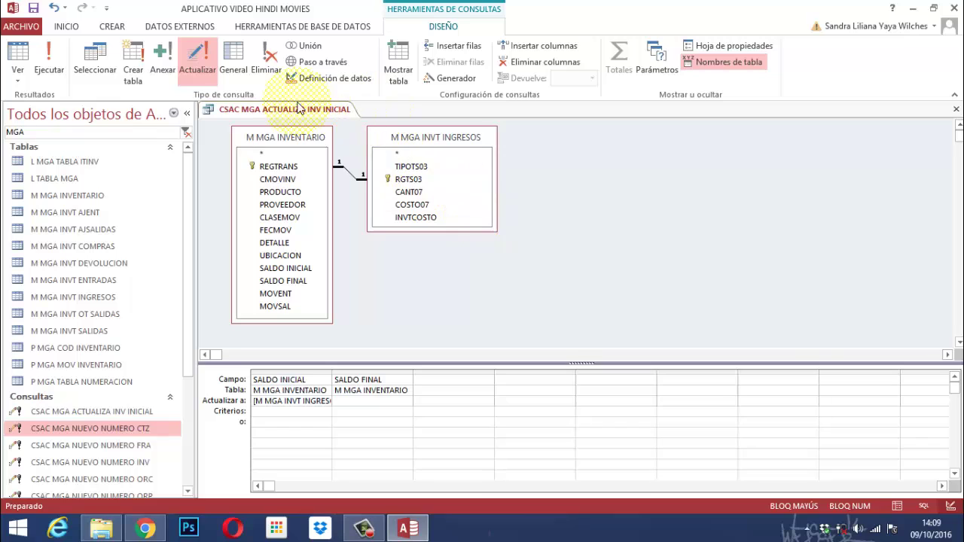
pyautogui.rightClick(294, 106)
pyautogui.click(319, 113)
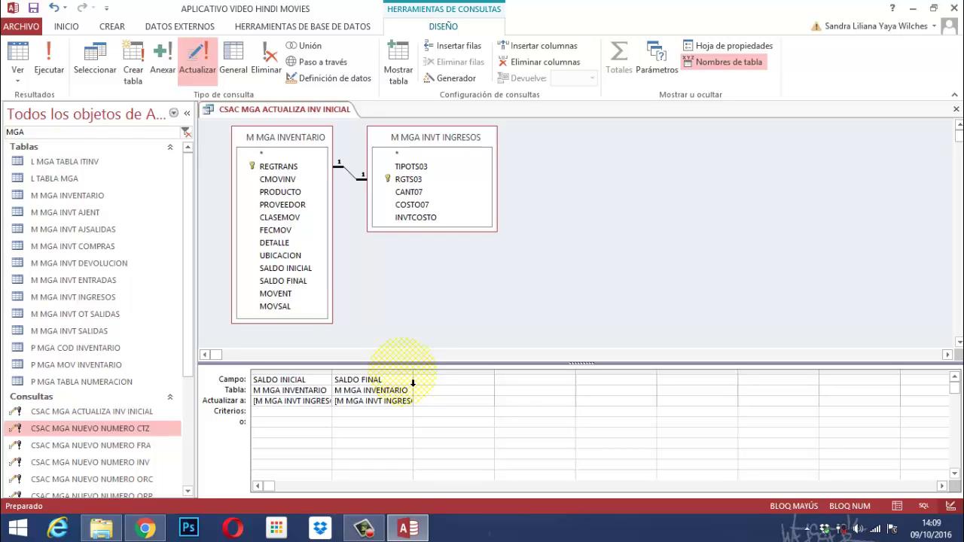
# - Run the CSAC MGA ACTUALIZA INV INICIAL query, accept the record update, and save and close the query
pyautogui.click(60, 68)
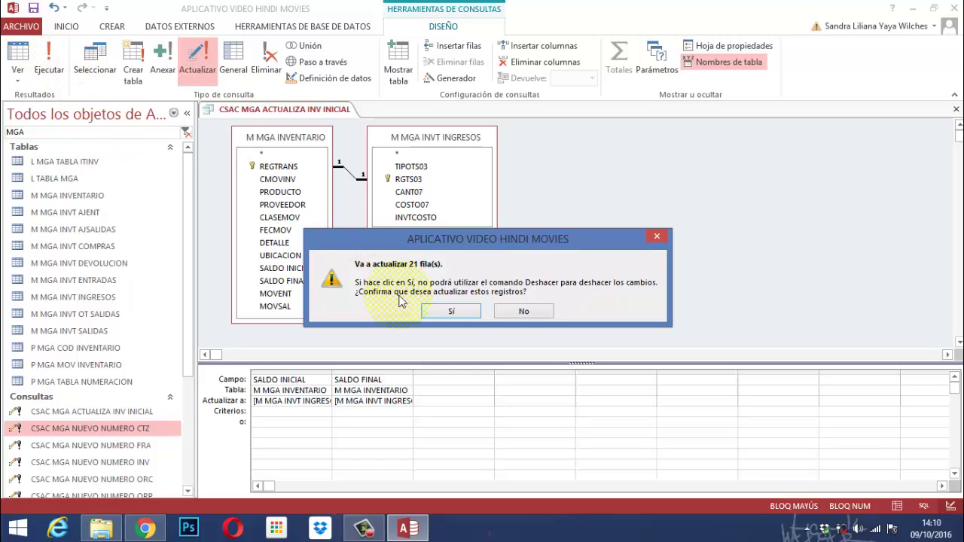
pyautogui.click(451, 311)
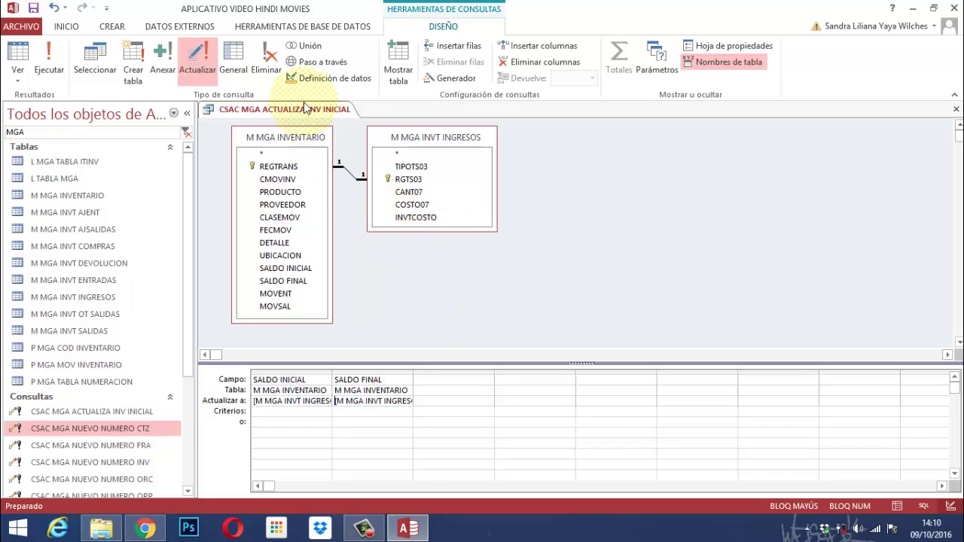
pyautogui.rightClick(296, 110)
pyautogui.click(326, 111)
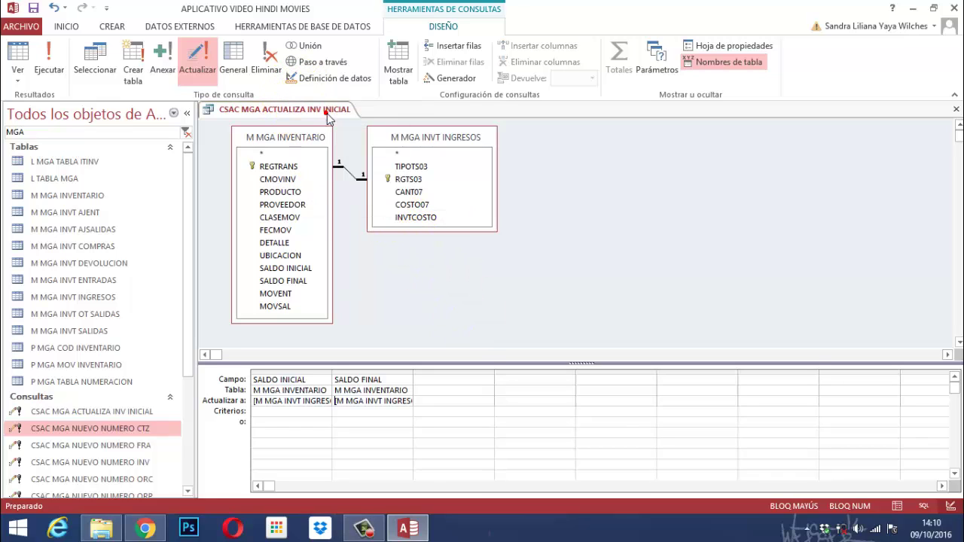
pyautogui.rightClick(325, 111)
pyautogui.click(359, 142)
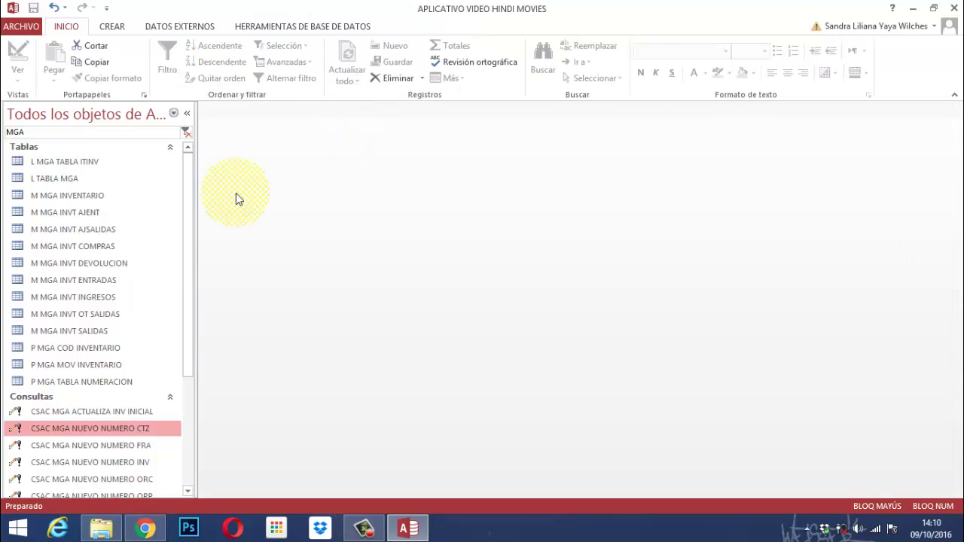
# - Open the M MGA INVENTARIO table, review its initial and final balance and movement columns, and close it
pyautogui.click(73, 195)
pyautogui.doubleClick(73, 192)
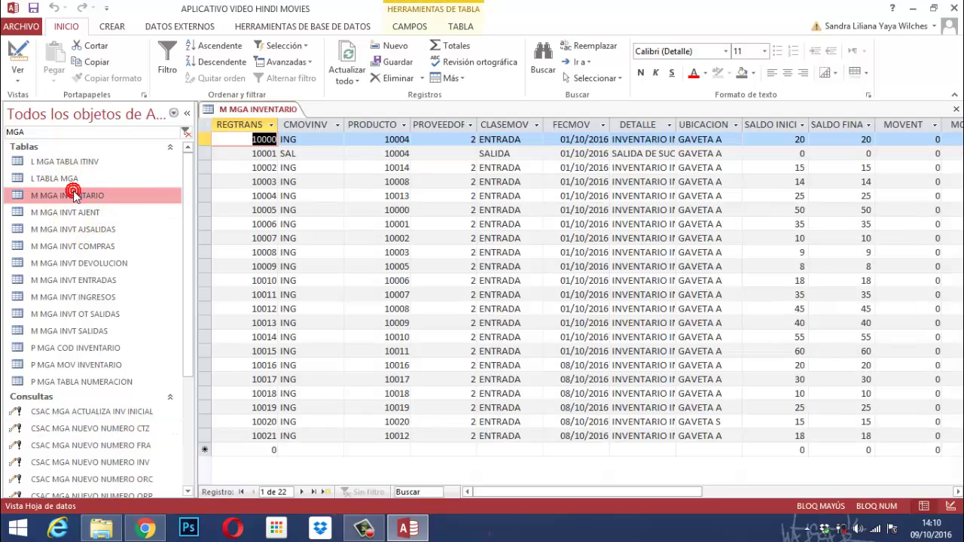
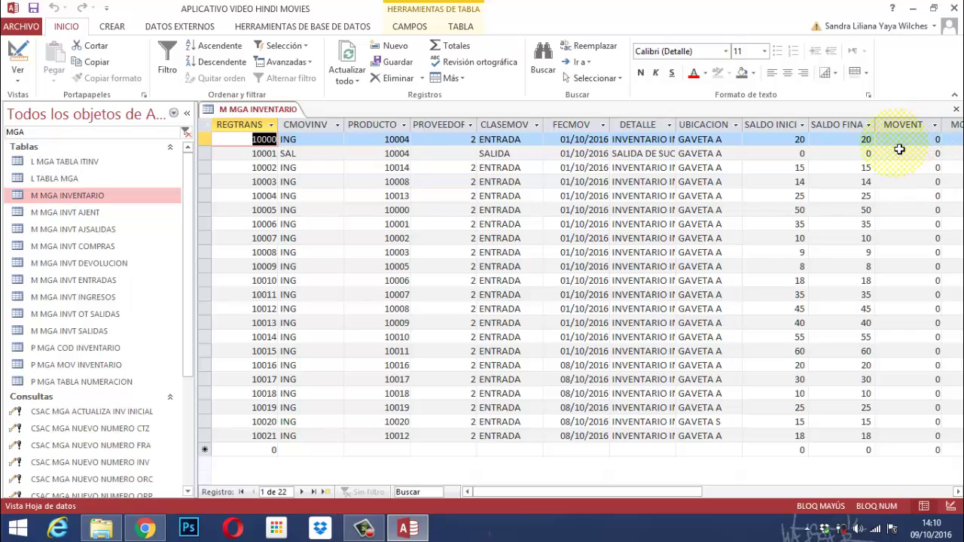
pyautogui.click(957, 491)
pyautogui.click(958, 491)
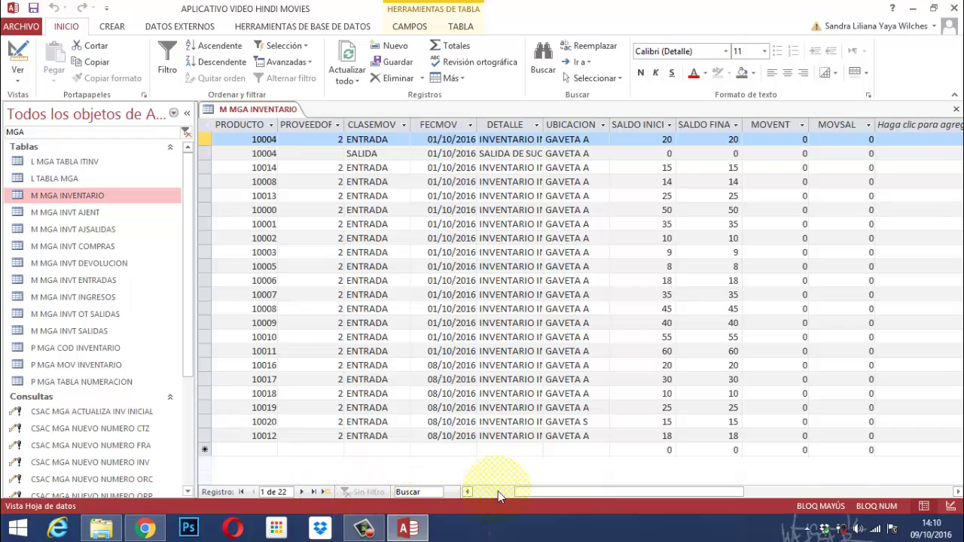
pyautogui.click(467, 491)
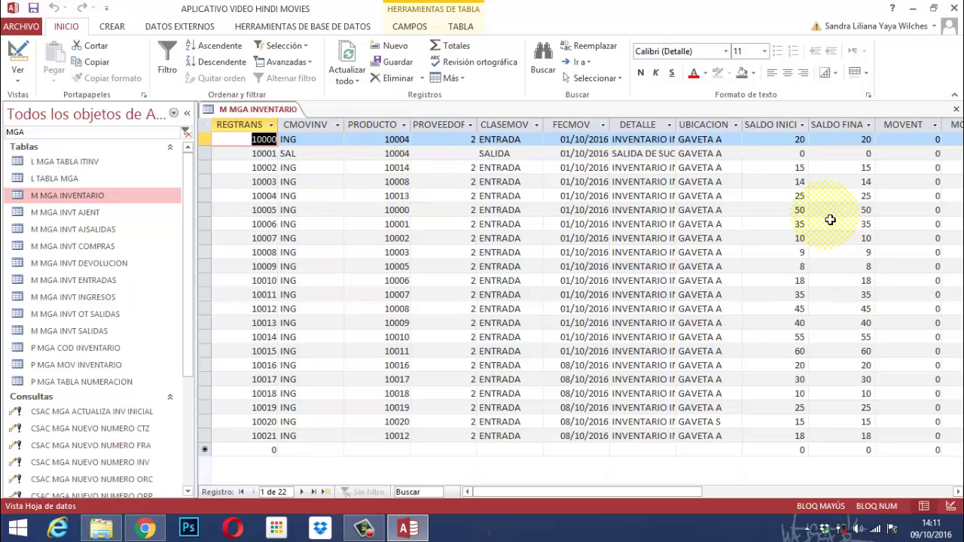
pyautogui.rightClick(256, 110)
pyautogui.click(291, 133)
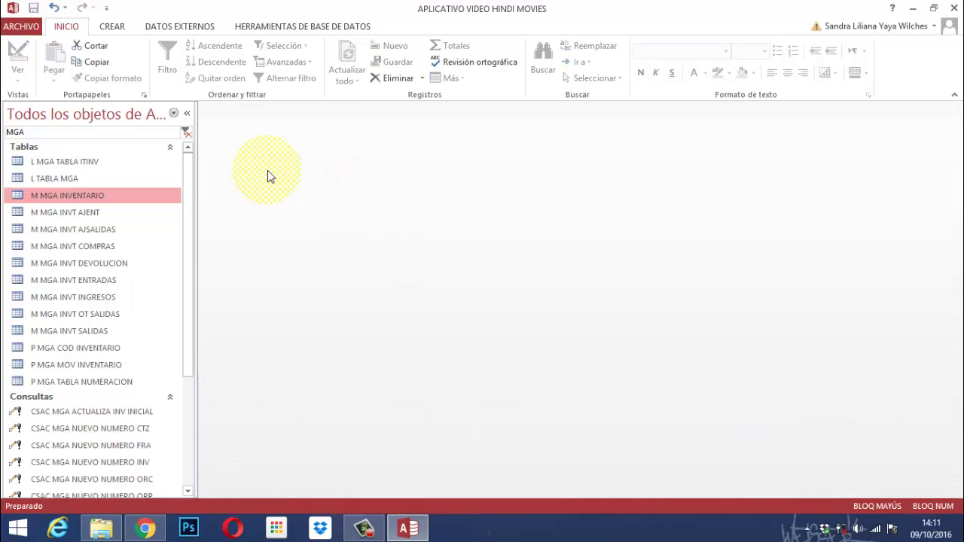
# - Filter the database objects by MODULO PRIN and open the MODULO PRINCIPAL form
pyautogui.scroll(-2, 98, 192)
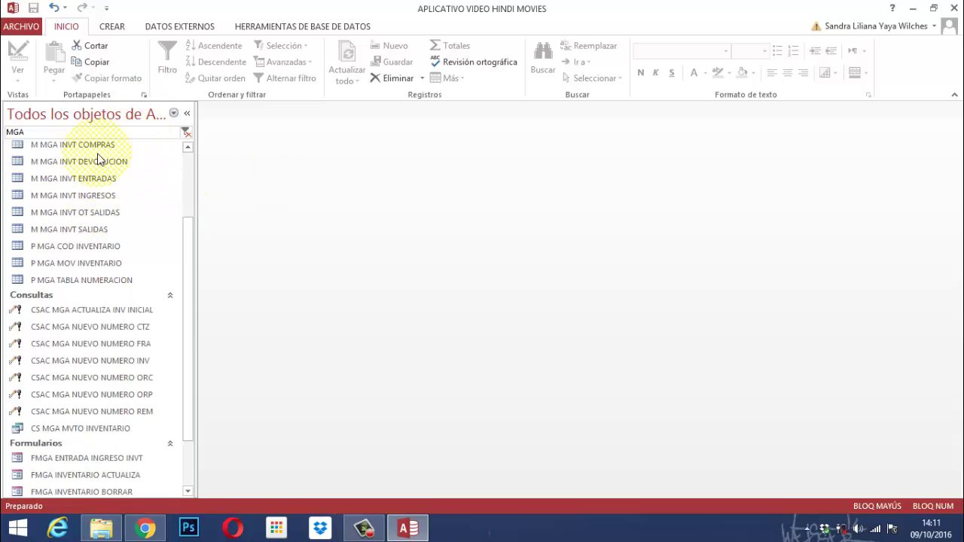
pyautogui.scroll(3, 103, 203)
pyautogui.click(104, 197)
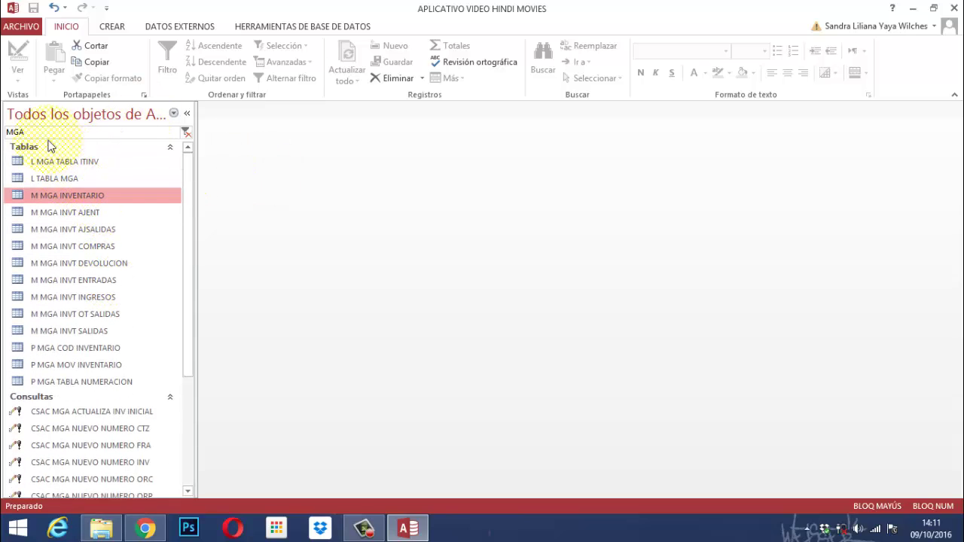
pyautogui.moveTo(32, 134); pyautogui.dragTo(4, 136)
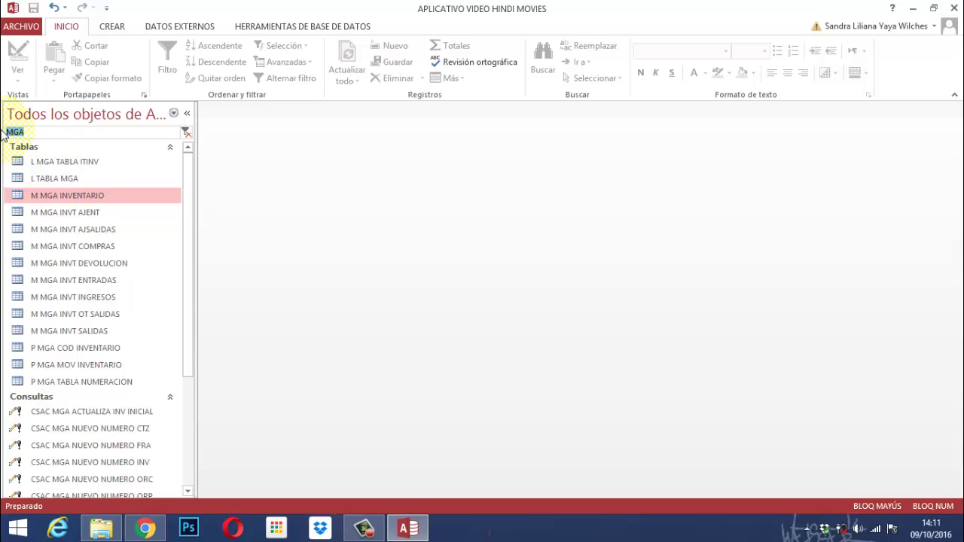
pyautogui.write('MOD')
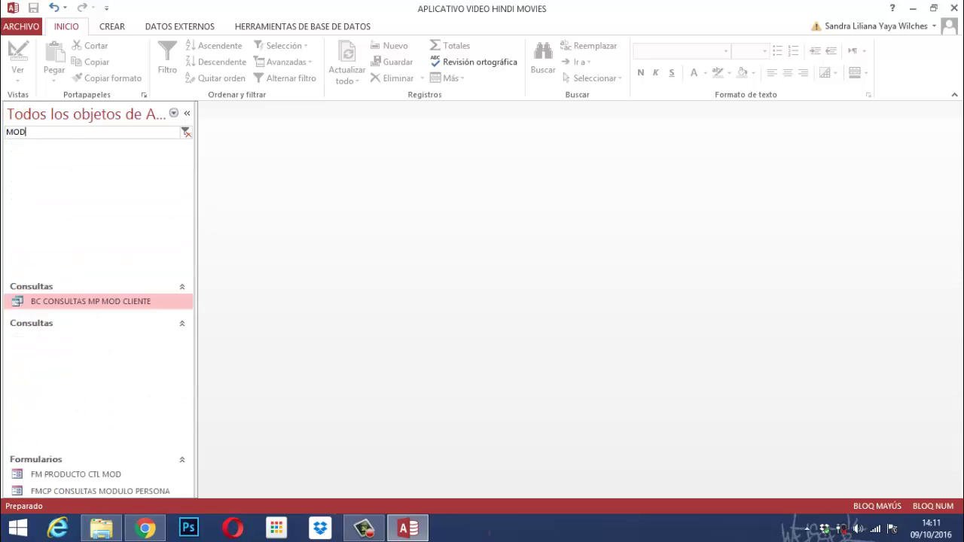
pyautogui.write('ULO PRIN')
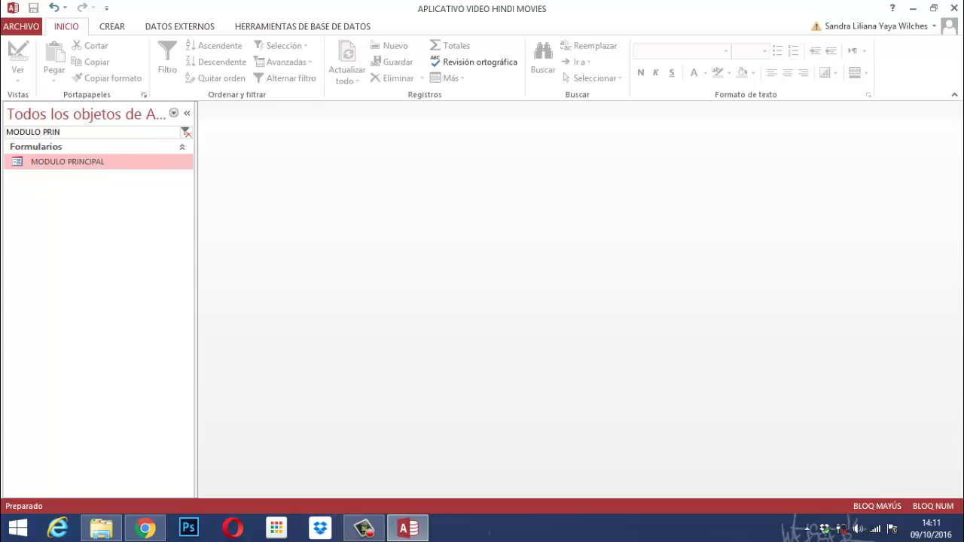
pyautogui.press('Return')
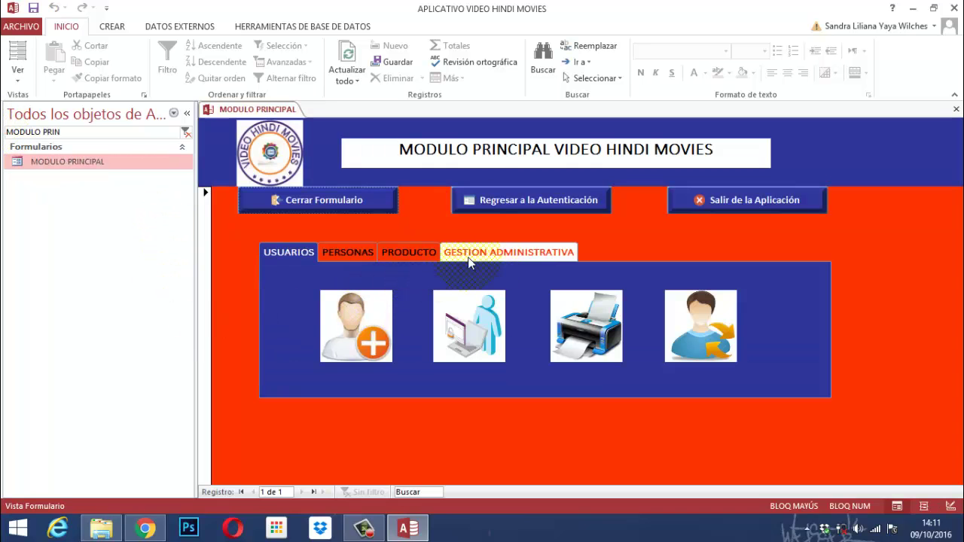
# - Open the inventory transaction entry form through ITEM 01 INVENTARIO under GESTION ADMINISTRATIVA and collapse the navigation pane
pyautogui.click(470, 256)
pyautogui.click(450, 309)
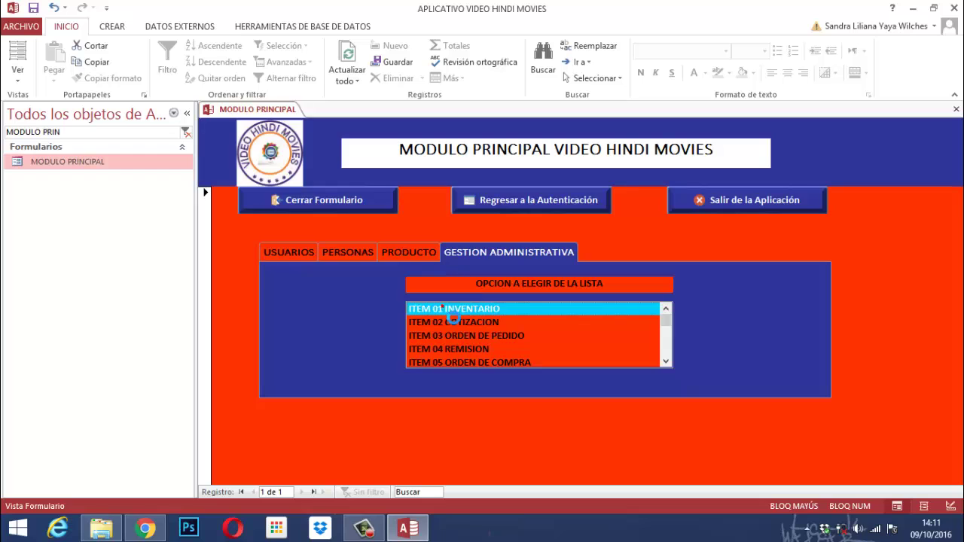
pyautogui.click(443, 307)
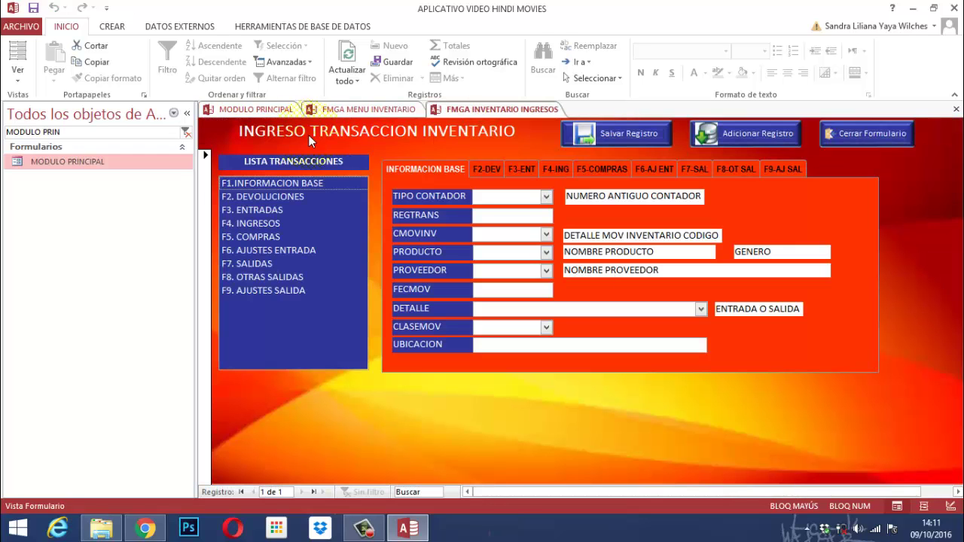
pyautogui.click(187, 113)
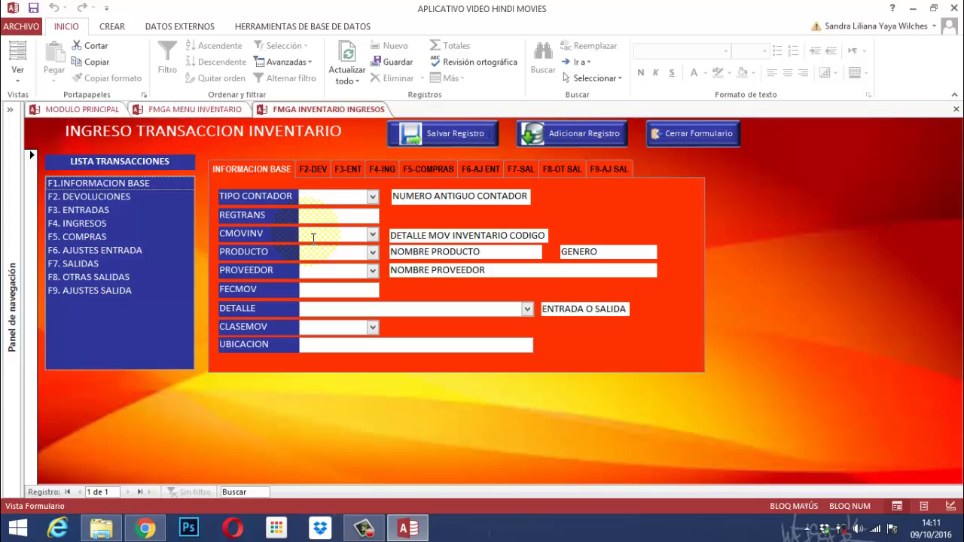
# - Set the transaction's counter type to INVENTARIO and its movement code CMOVINV to SAL
pyautogui.click(344, 197)
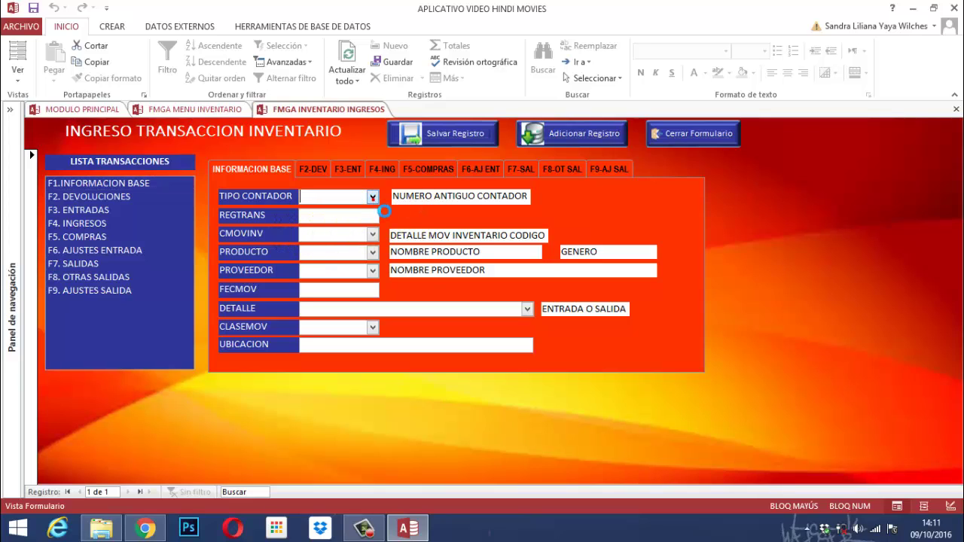
pyautogui.click(338, 240)
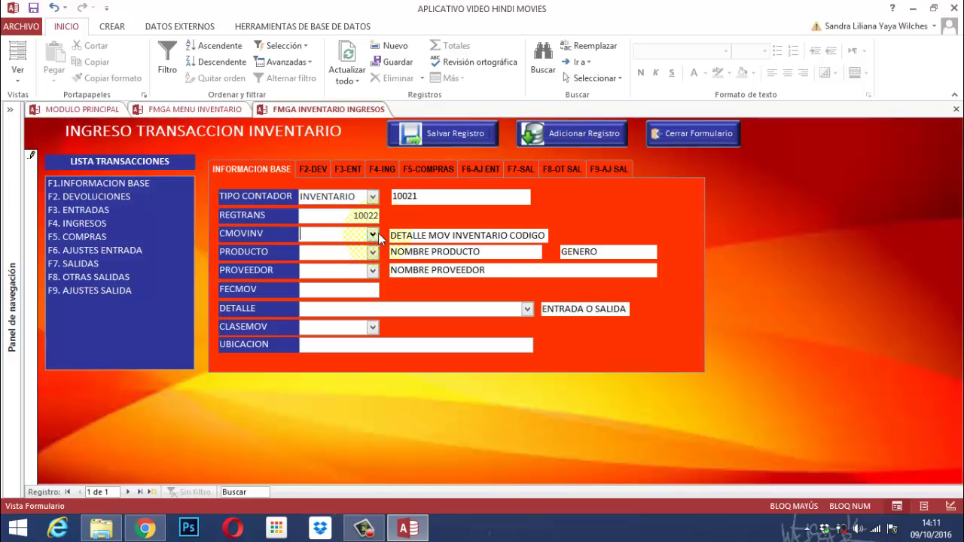
pyautogui.click(373, 235)
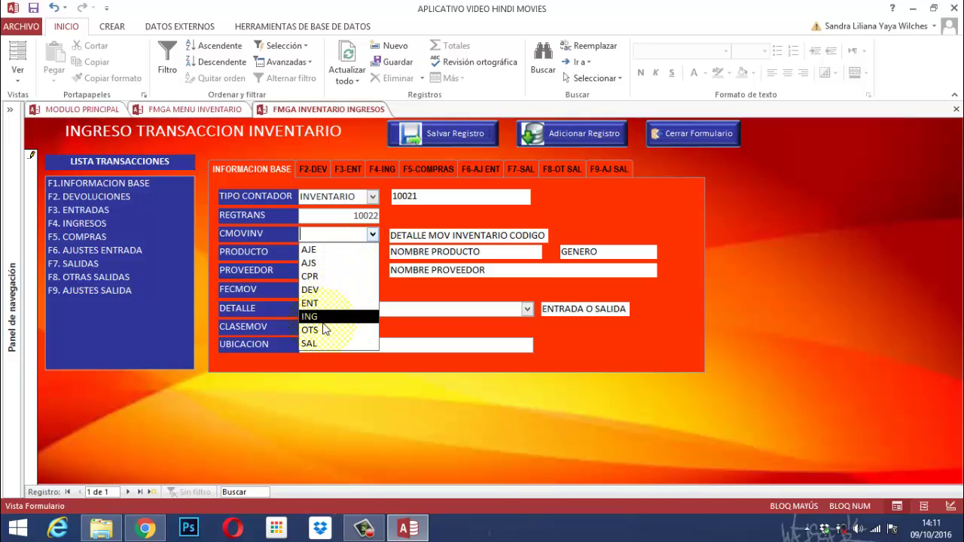
pyautogui.click(312, 344)
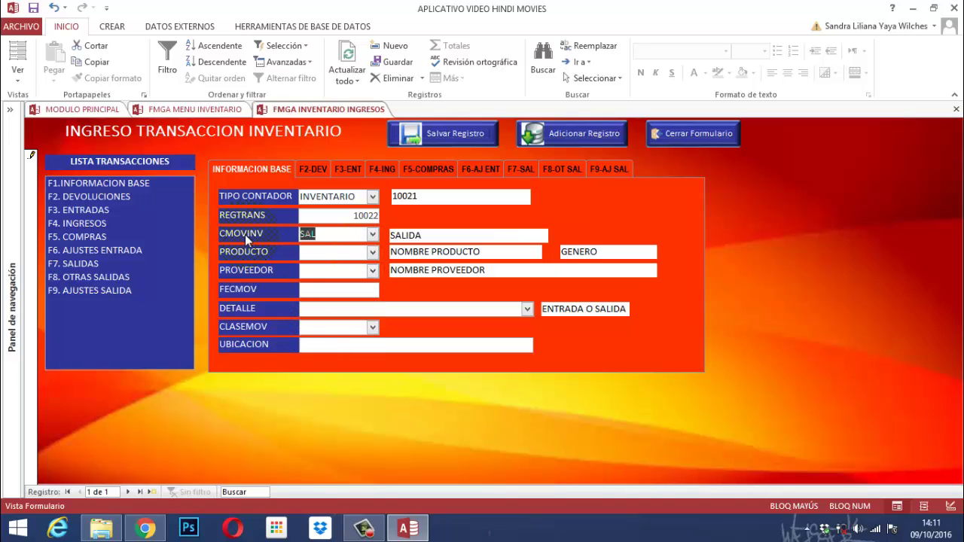
# - Choose product 10007, A BAYONETA CALADA, and the listed supplier for the transaction
pyautogui.click(334, 252)
pyautogui.click(372, 252)
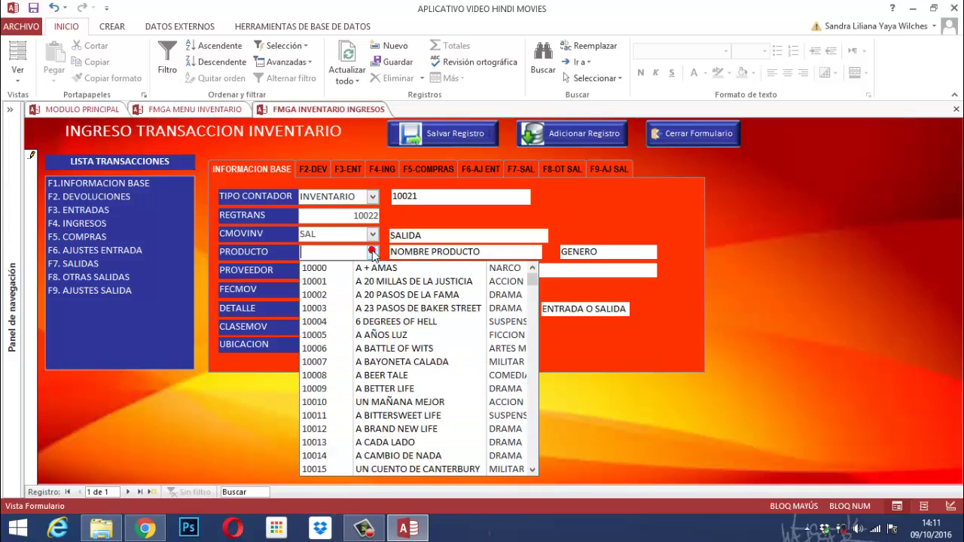
pyautogui.click(325, 363)
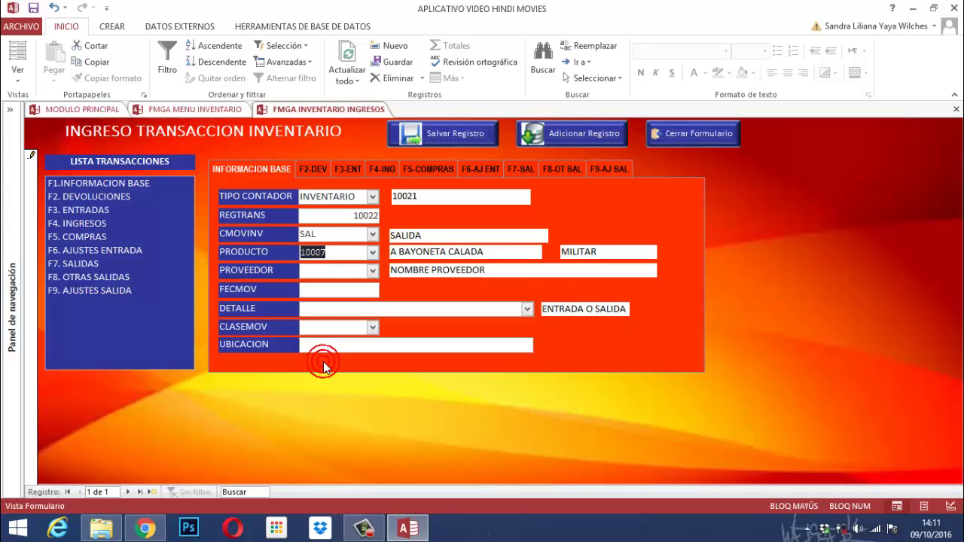
pyautogui.click(369, 271)
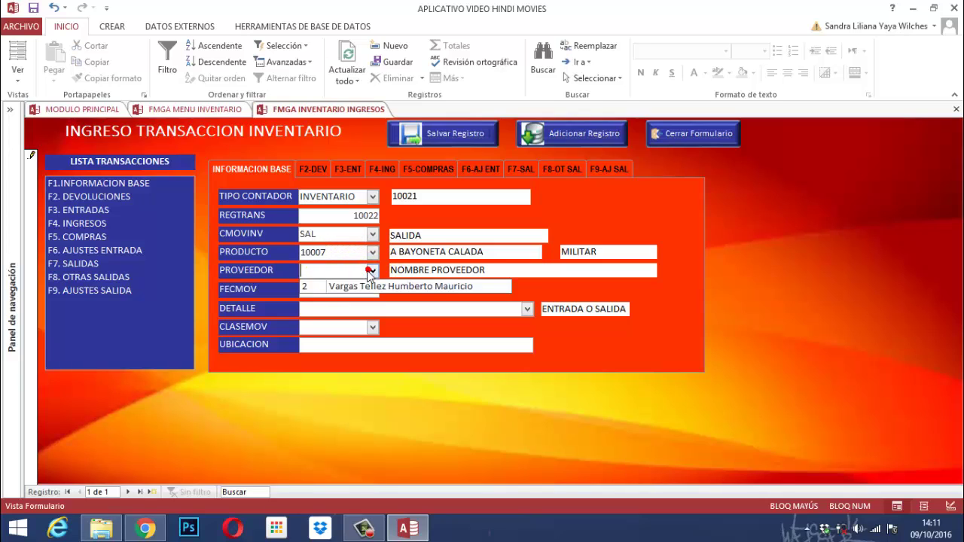
pyautogui.click(319, 286)
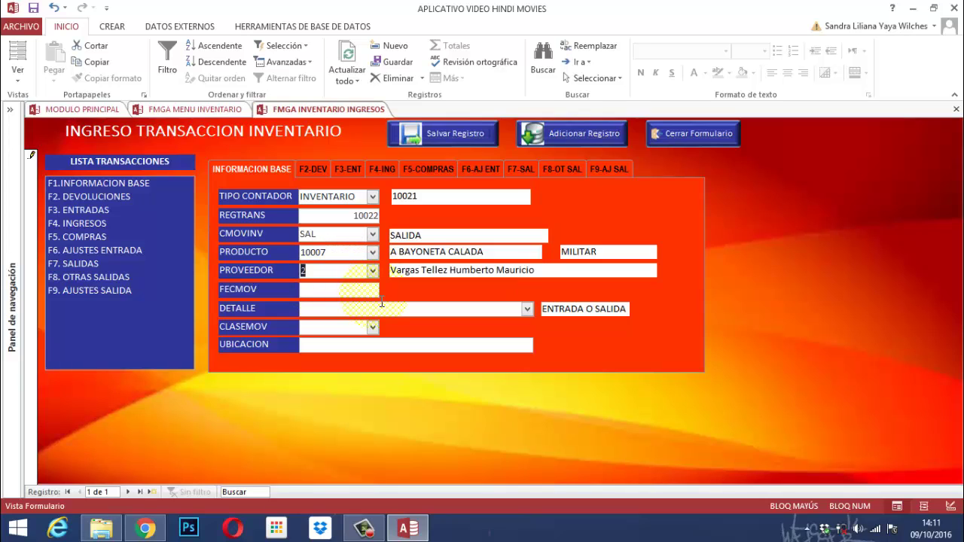
# - Complete the base information with date 09/10/2016, detail VENTAS and location PUNTO DE VENTA
pyautogui.press('Tab')
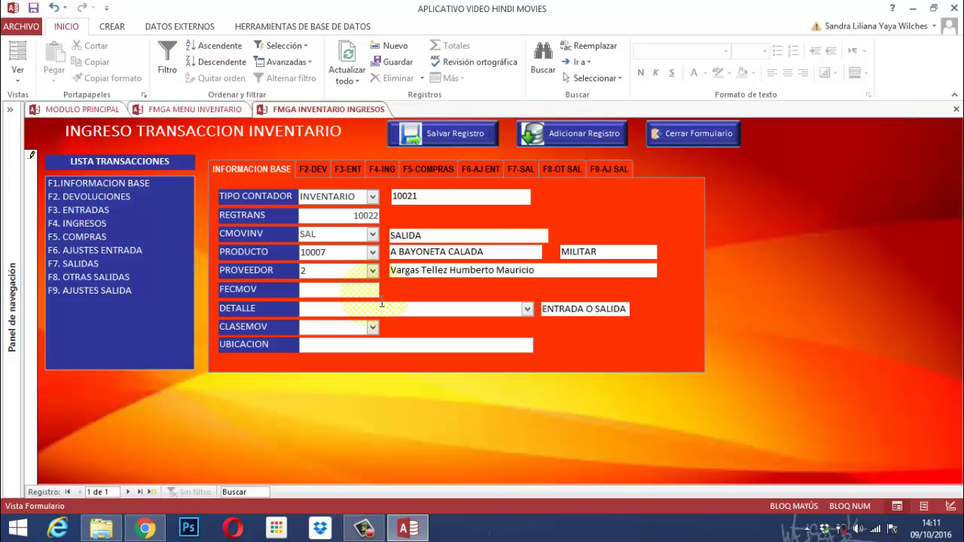
pyautogui.write('09/10/2016')
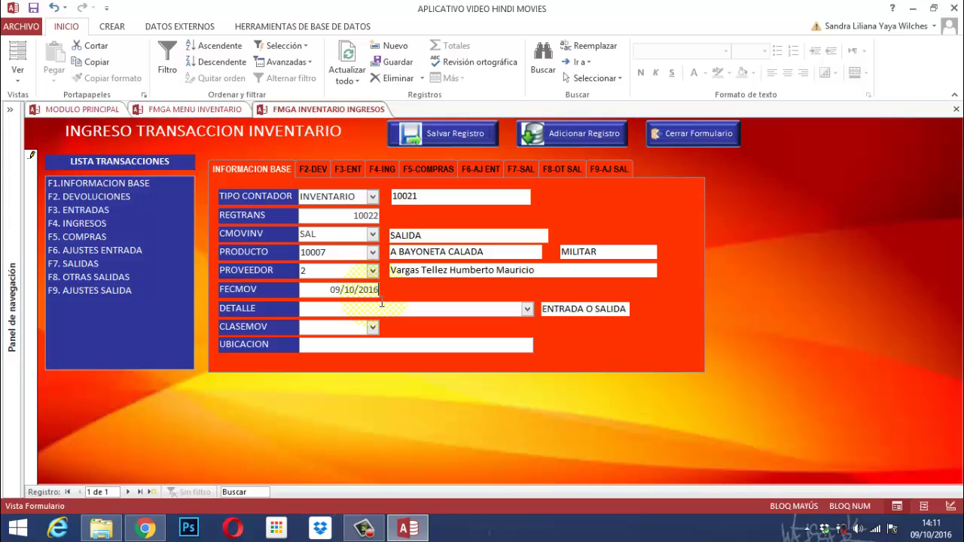
pyautogui.press('Tab')
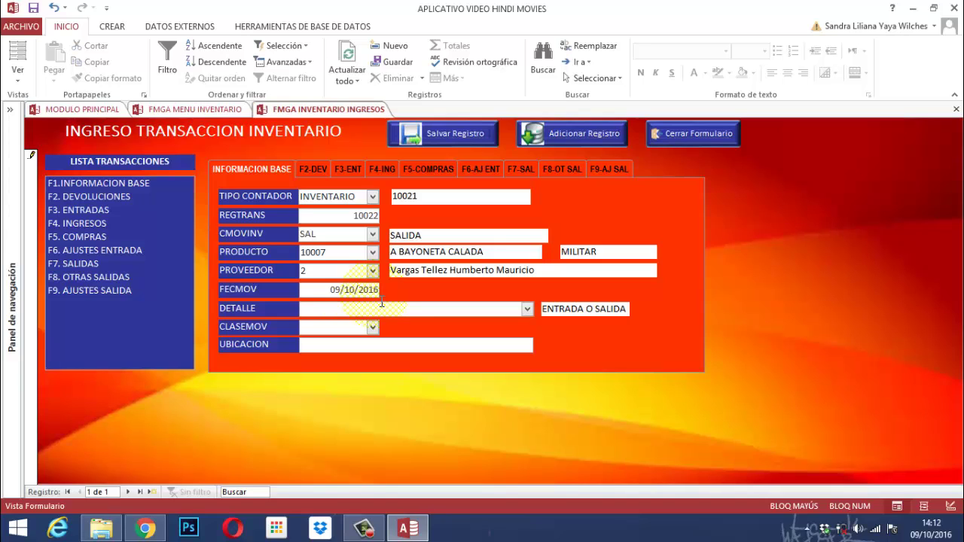
pyautogui.click(528, 308)
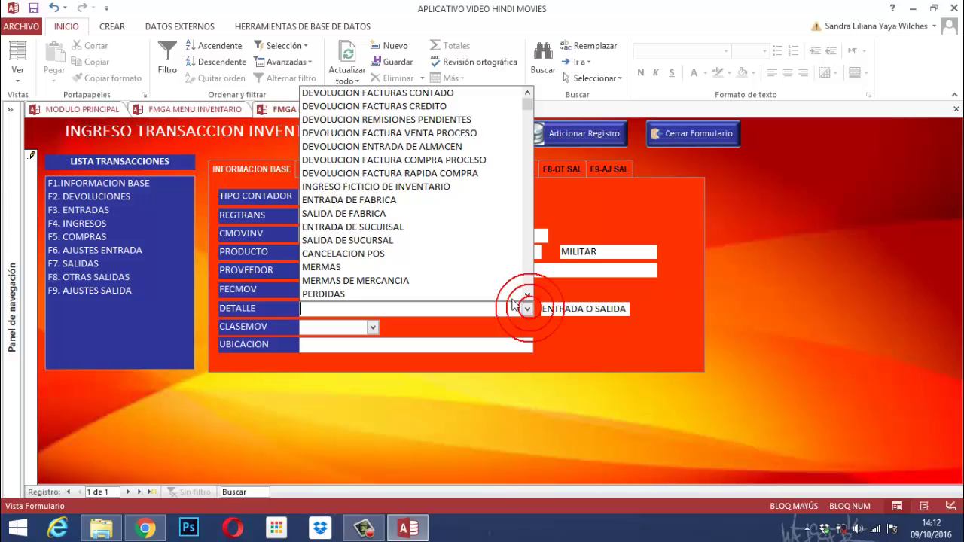
pyautogui.scroll(-3, 381, 189)
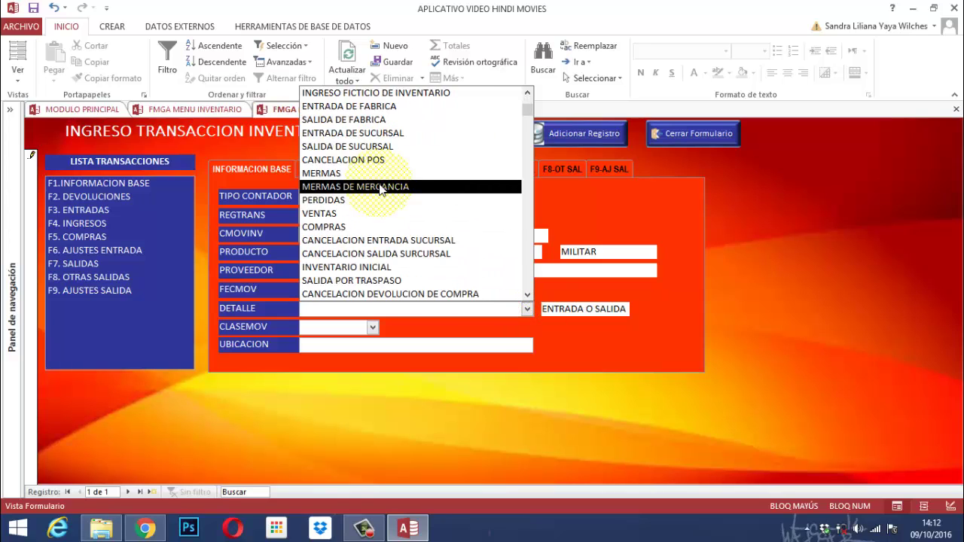
pyautogui.click(336, 214)
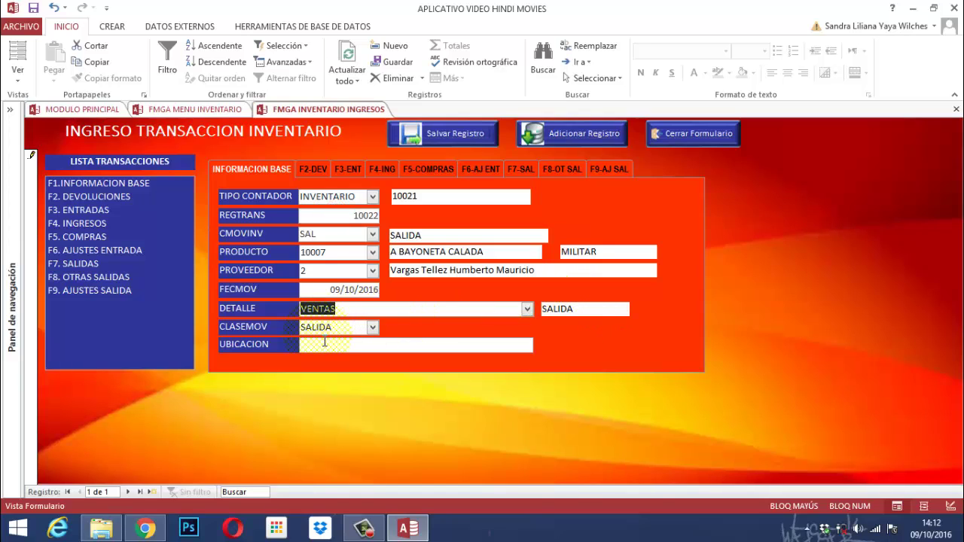
pyautogui.click(325, 345)
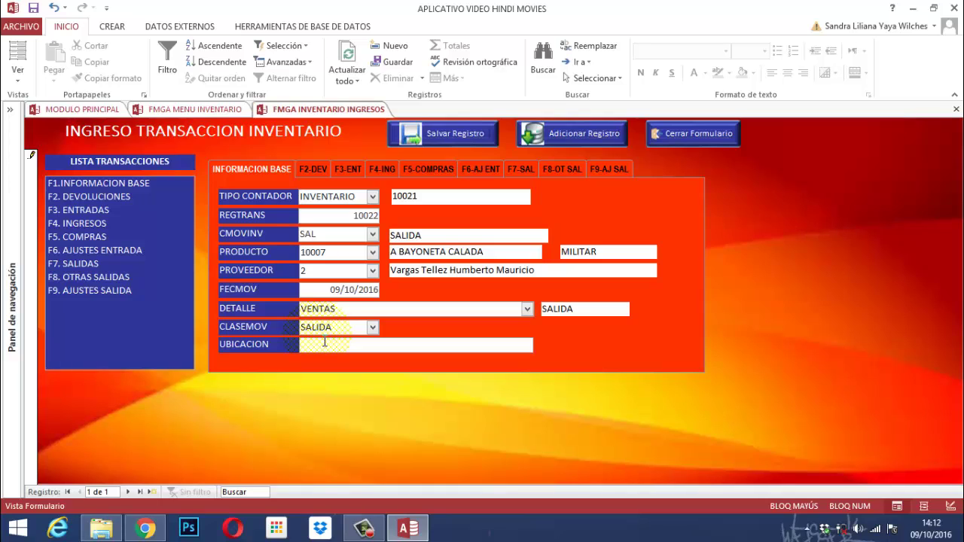
pyautogui.write('PUNTO DE VENTA')
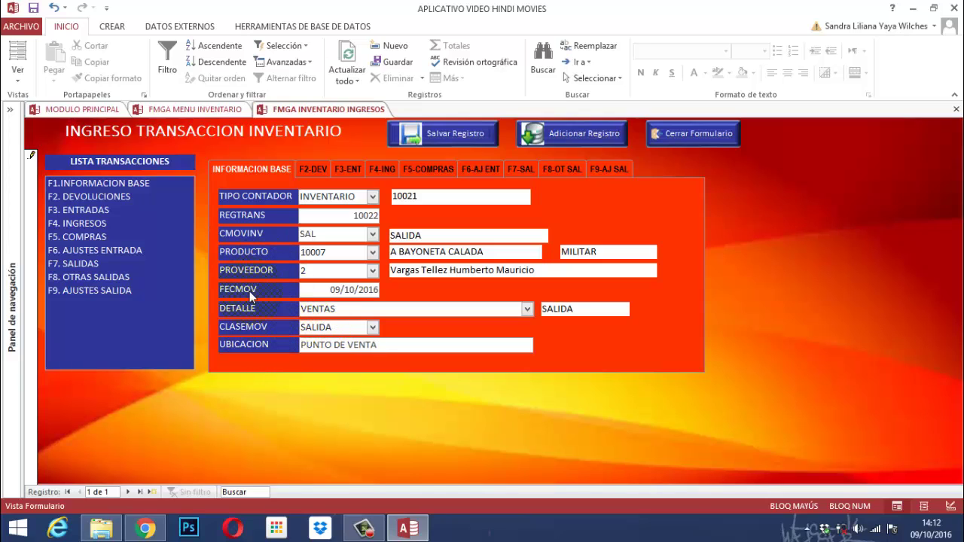
# - Fill in the F7 SALIDAS details with transaction type SAL, quantity 5 and cost 1000
pyautogui.click(56, 264)
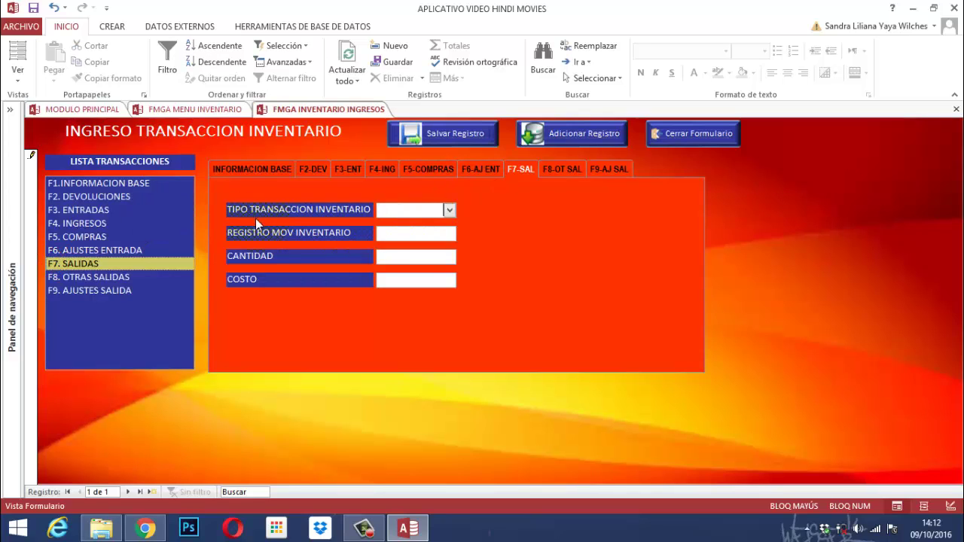
pyautogui.click(448, 209)
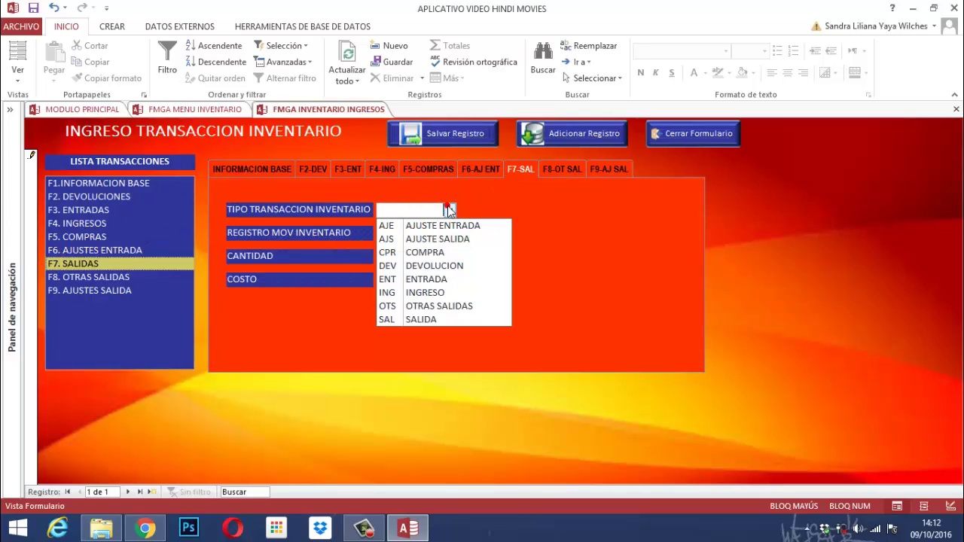
pyautogui.click(429, 316)
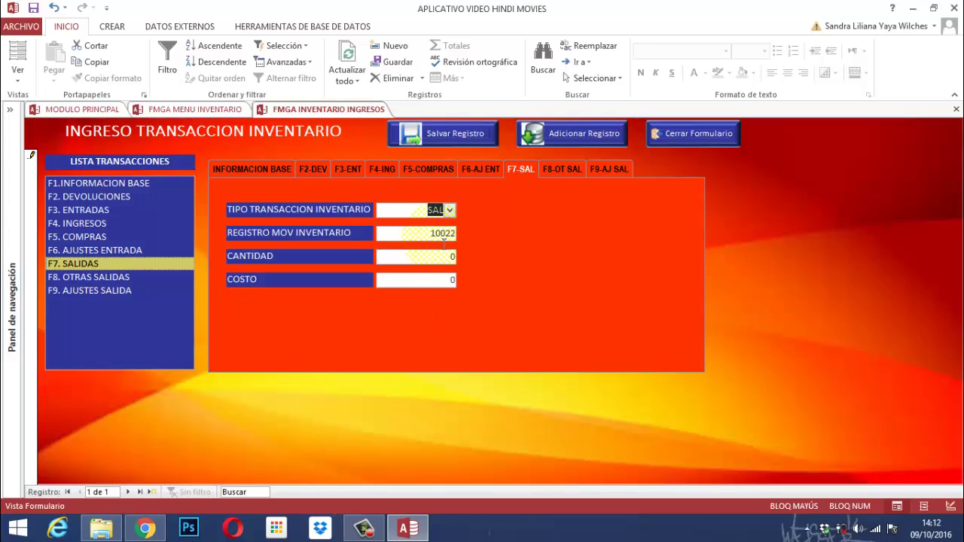
pyautogui.press('Tab')
pyautogui.press('Tab')
pyautogui.write('5')
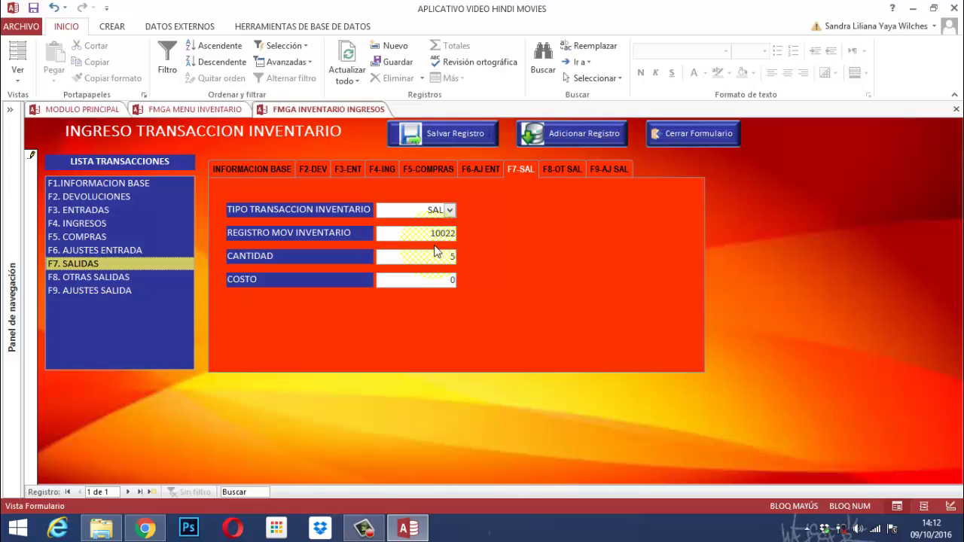
pyautogui.press('Tab')
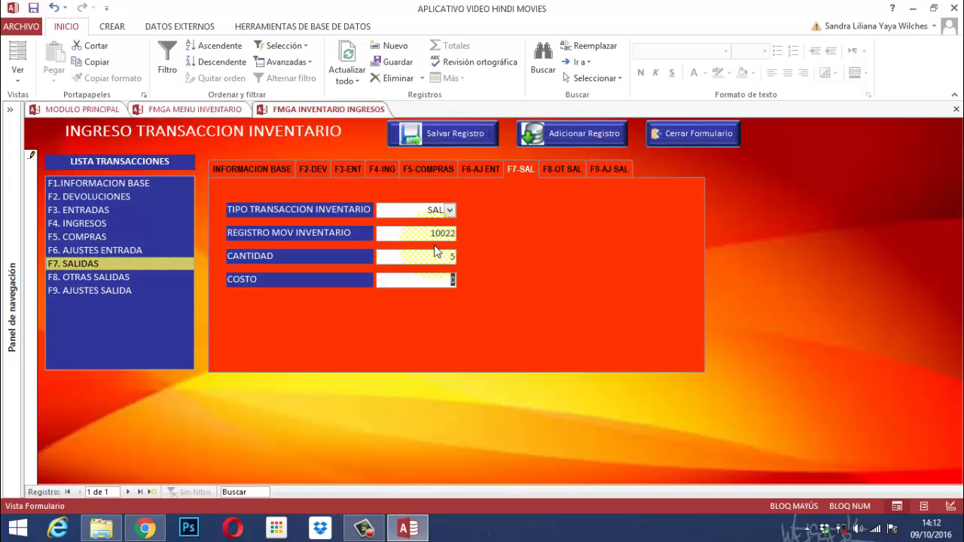
pyautogui.write('1000')
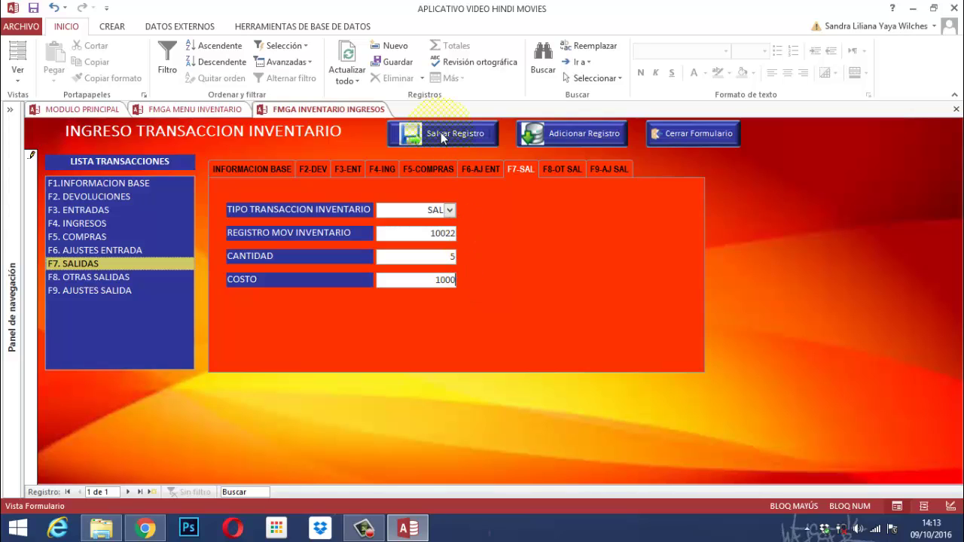
# - Close the inventory transaction form, the inventory panel and the MODULO PRINCIPAL form
pyautogui.click(677, 133)
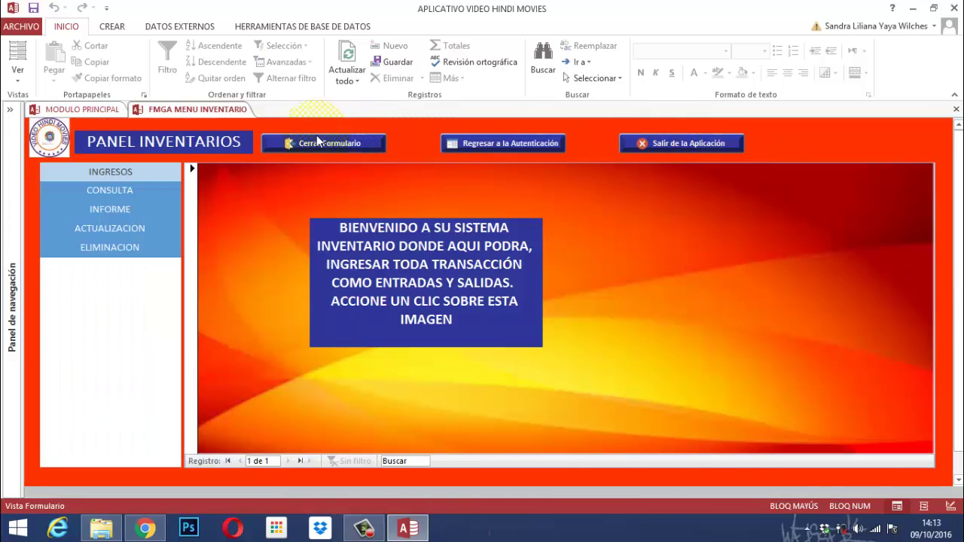
pyautogui.click(316, 142)
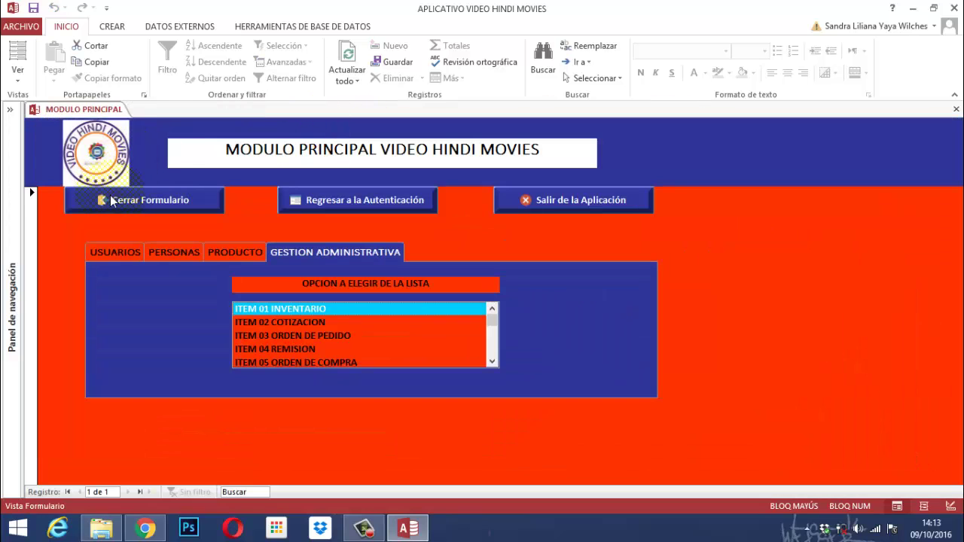
pyautogui.click(137, 202)
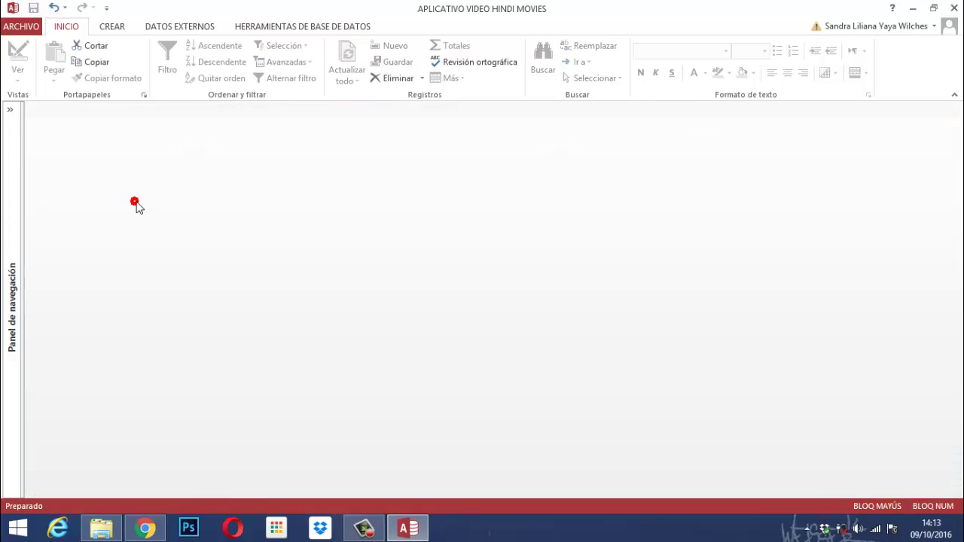
# - Expand the navigation pane, filter the database objects by MGA and open the M MGA INVENTARIO table
pyautogui.click(10, 109)
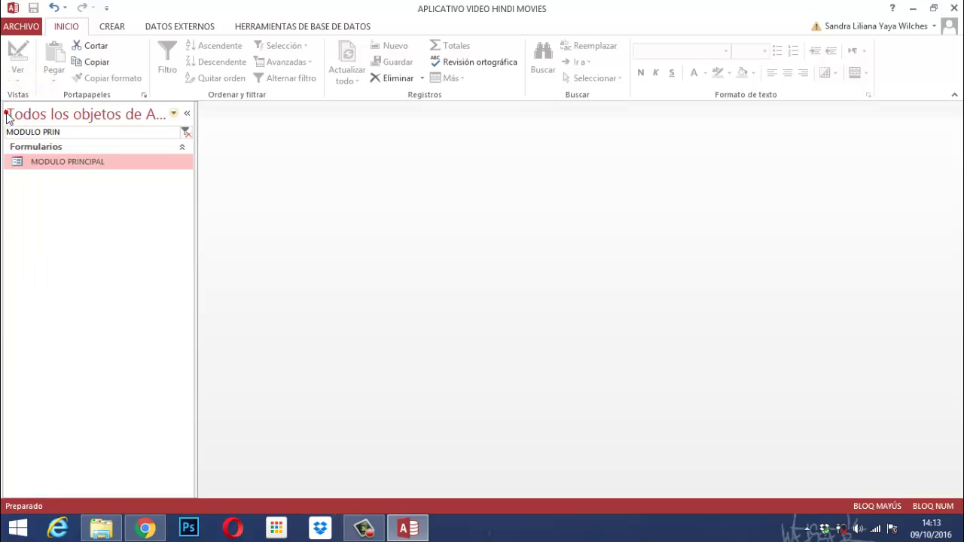
pyautogui.click(68, 131)
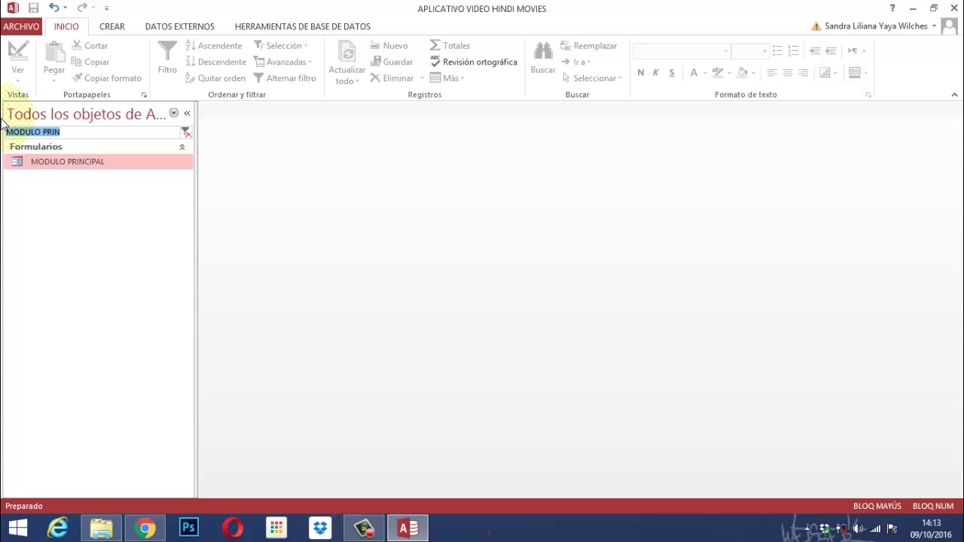
pyautogui.write('MGA')
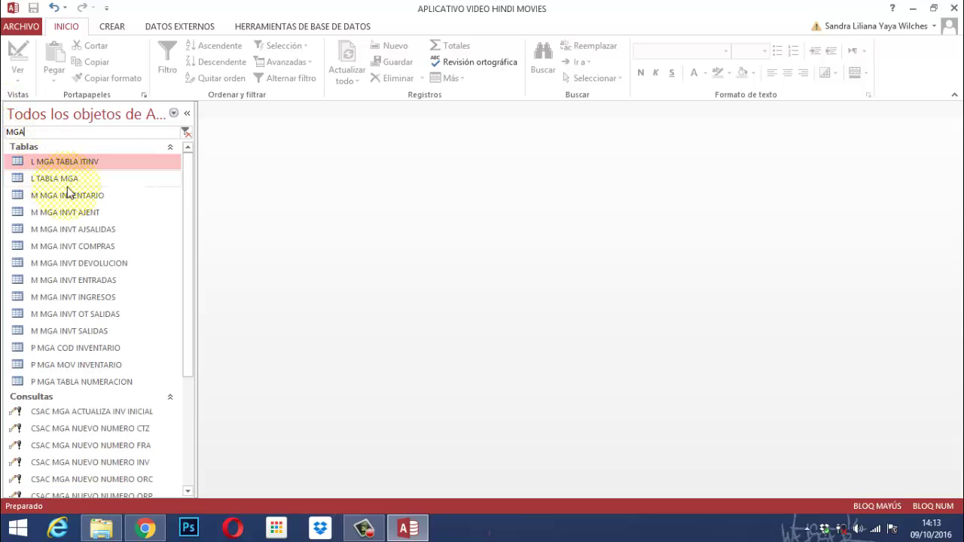
pyautogui.doubleClick(67, 195)
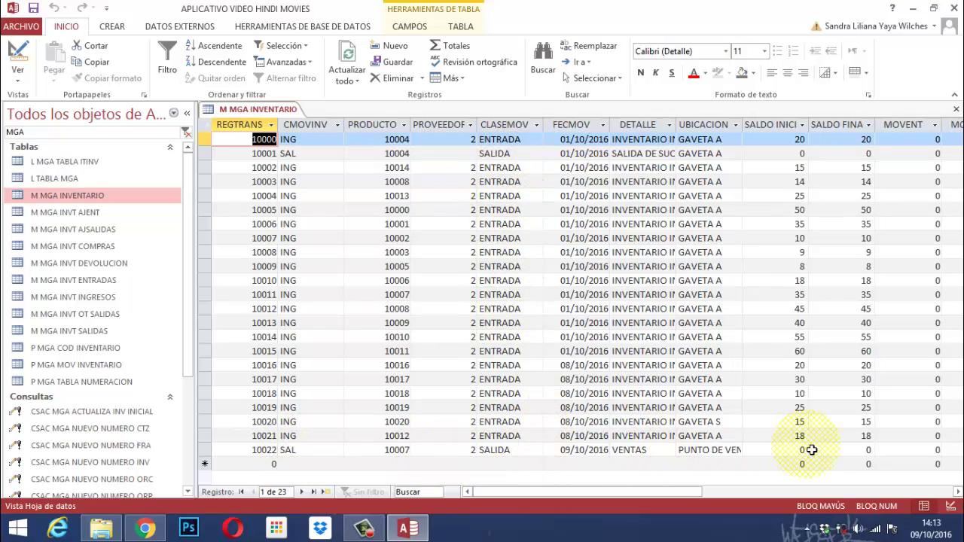
# - Review the new sale record's initial and final balance and movement columns, and close the table
pyautogui.click(958, 491)
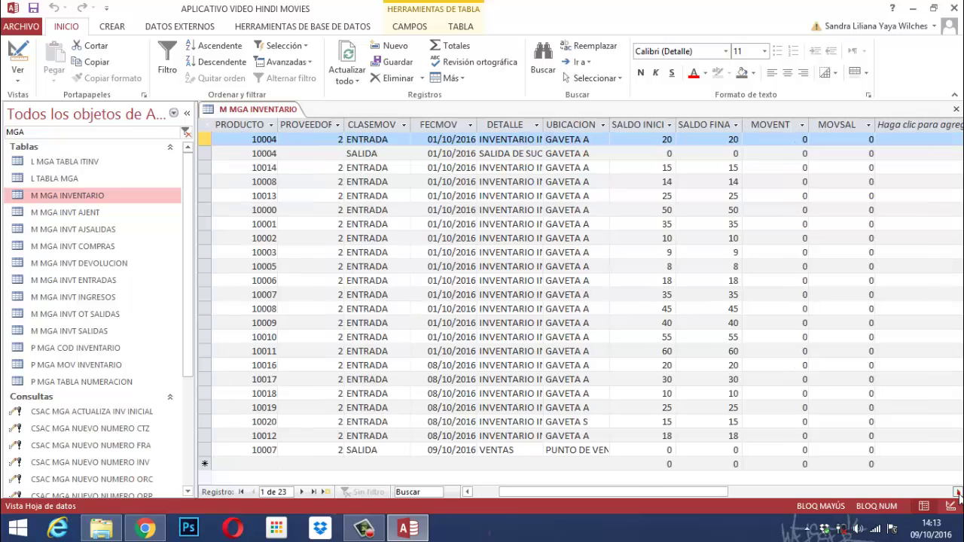
pyautogui.click(958, 492)
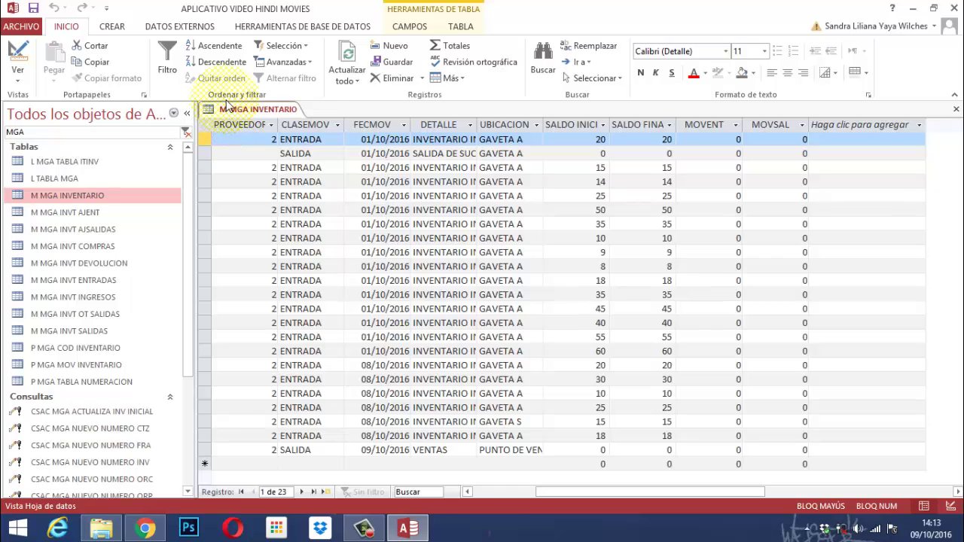
pyautogui.rightClick(241, 111)
pyautogui.click(269, 137)
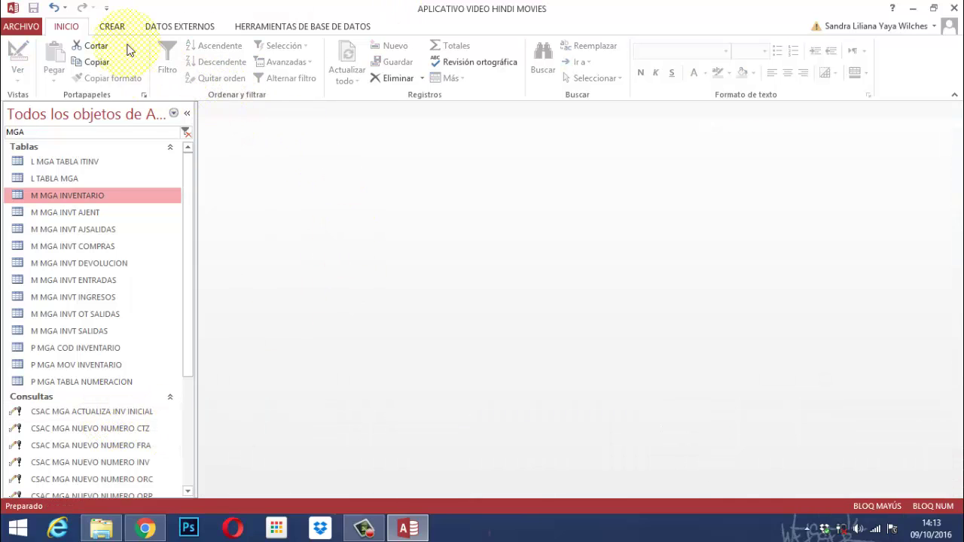
# - Create a new query in design view with the tables M MGA INVENTARIO and M MGA INVT SALIDAS
pyautogui.click(110, 27)
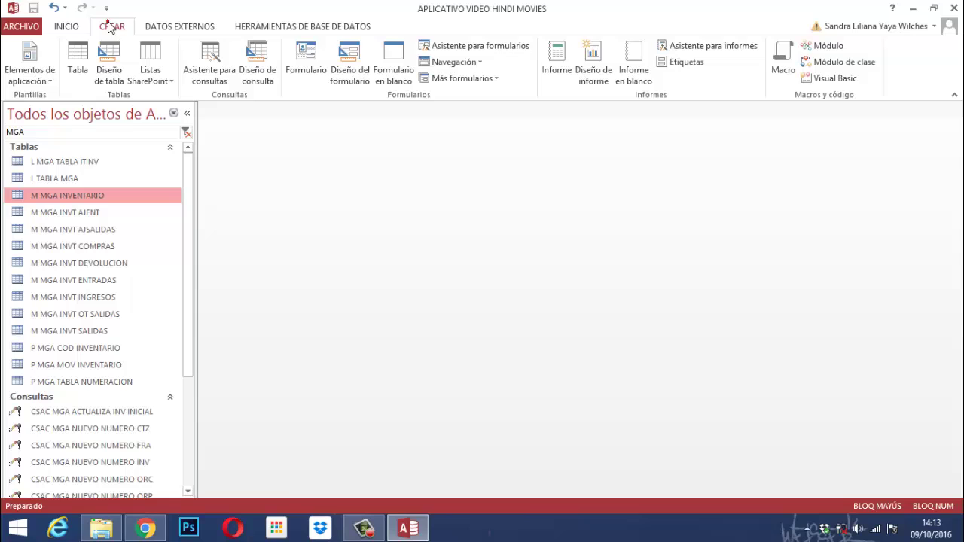
pyautogui.click(273, 64)
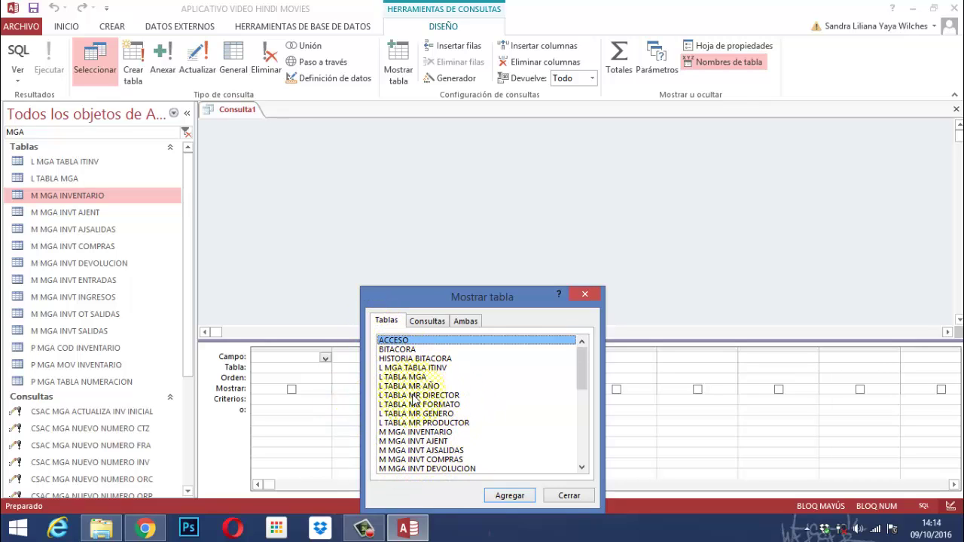
pyautogui.doubleClick(417, 432)
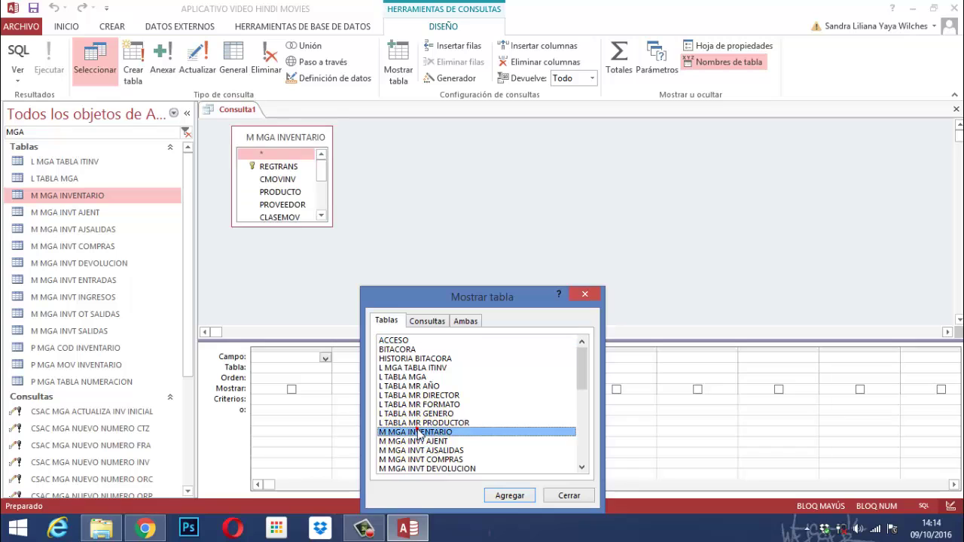
pyautogui.click(584, 468)
pyautogui.click(584, 468)
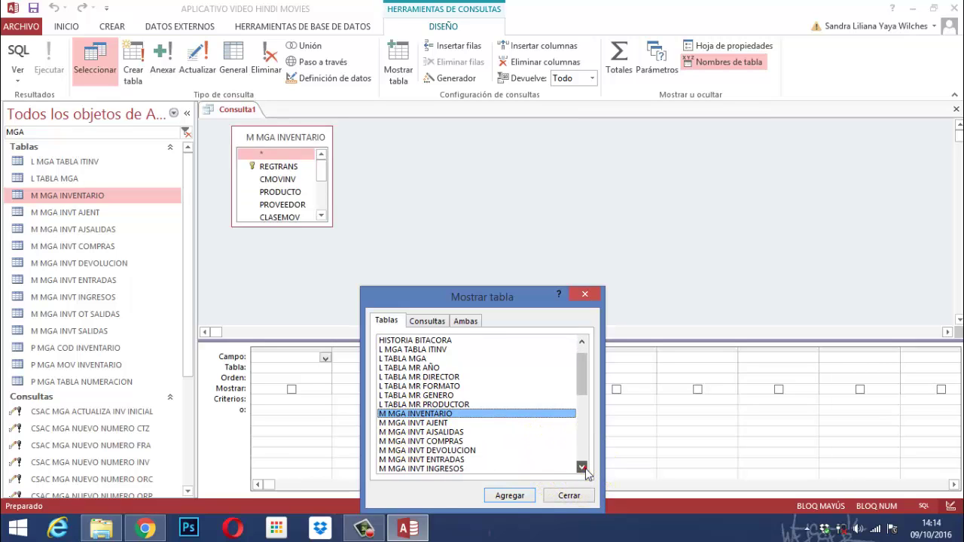
pyautogui.click(585, 467)
pyautogui.click(584, 468)
pyautogui.click(585, 468)
pyautogui.click(584, 467)
pyautogui.click(584, 468)
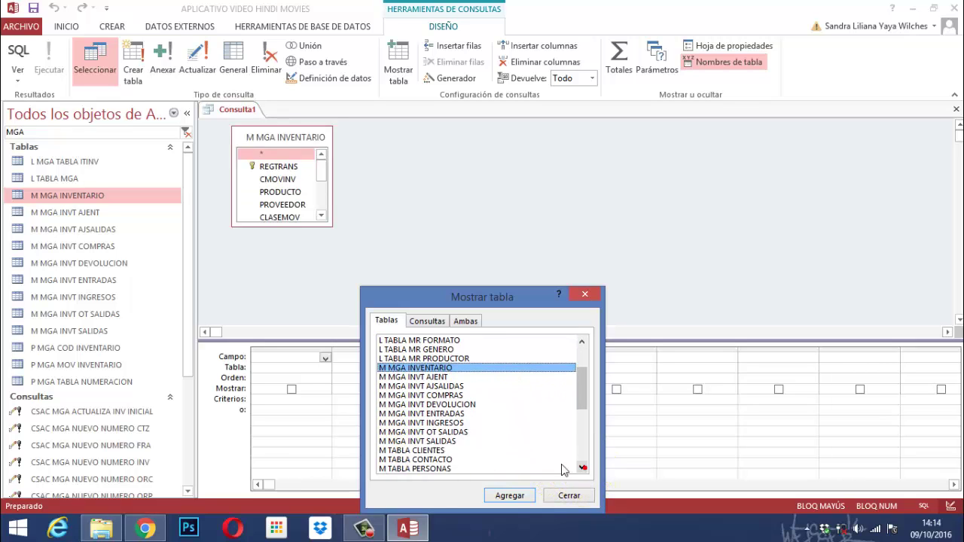
pyautogui.doubleClick(452, 440)
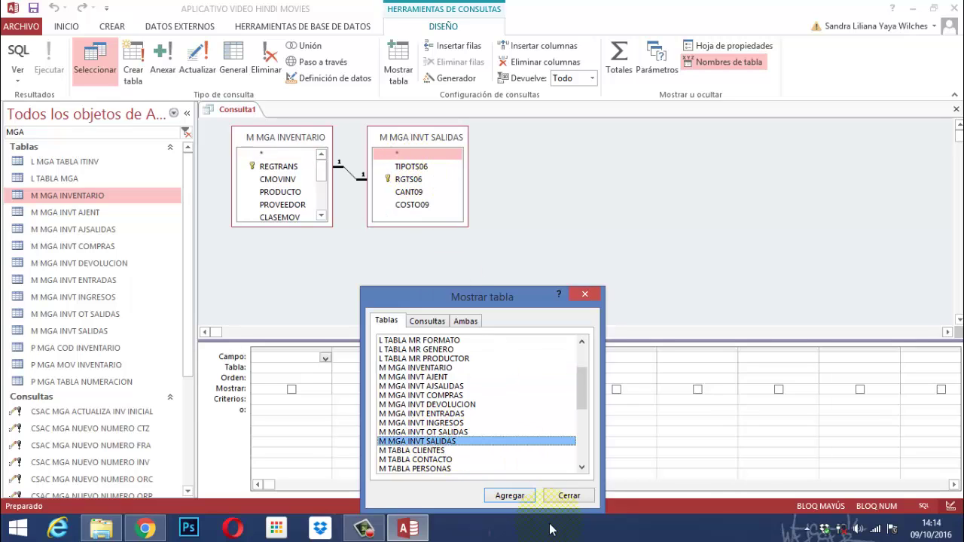
pyautogui.click(566, 497)
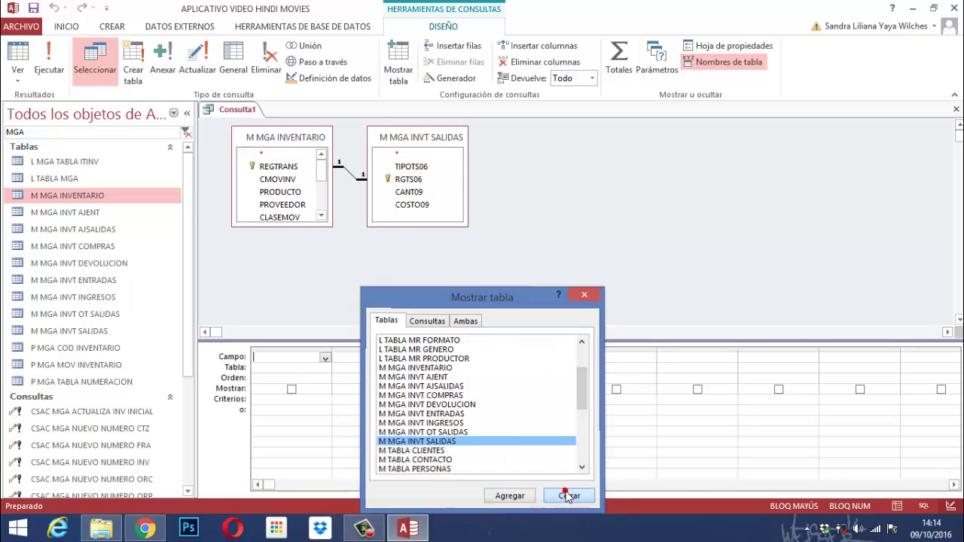
# - Enlarge the query's table area and resize both table boxes so that they fit their complete field lists
pyautogui.click(297, 226)
pyautogui.moveTo(299, 236); pyautogui.dragTo(310, 364)
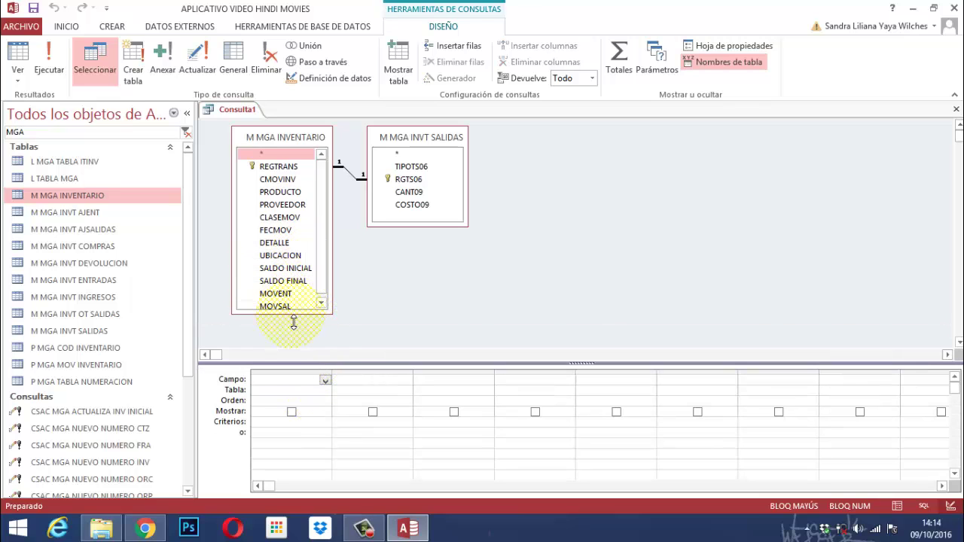
pyautogui.moveTo(286, 314); pyautogui.dragTo(290, 326)
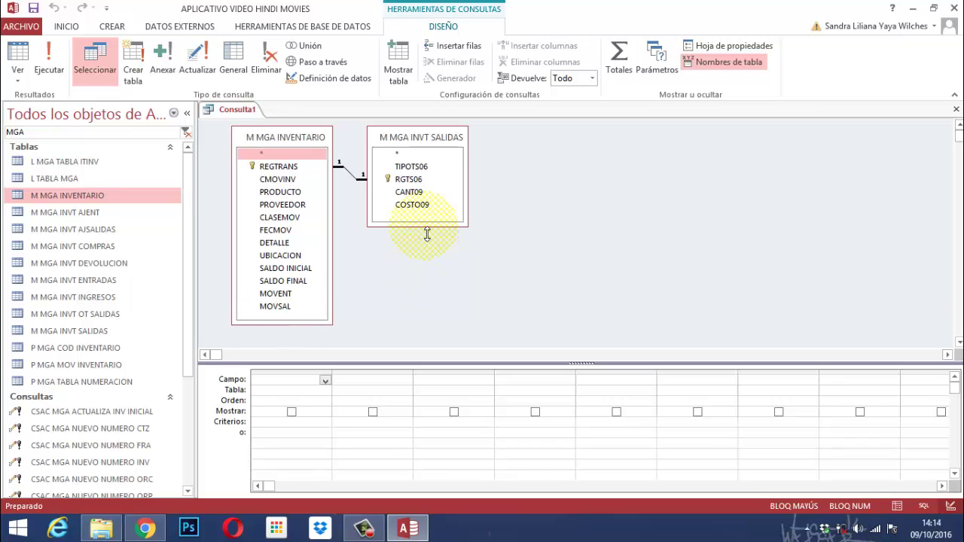
pyautogui.moveTo(426, 226); pyautogui.dragTo(426, 217)
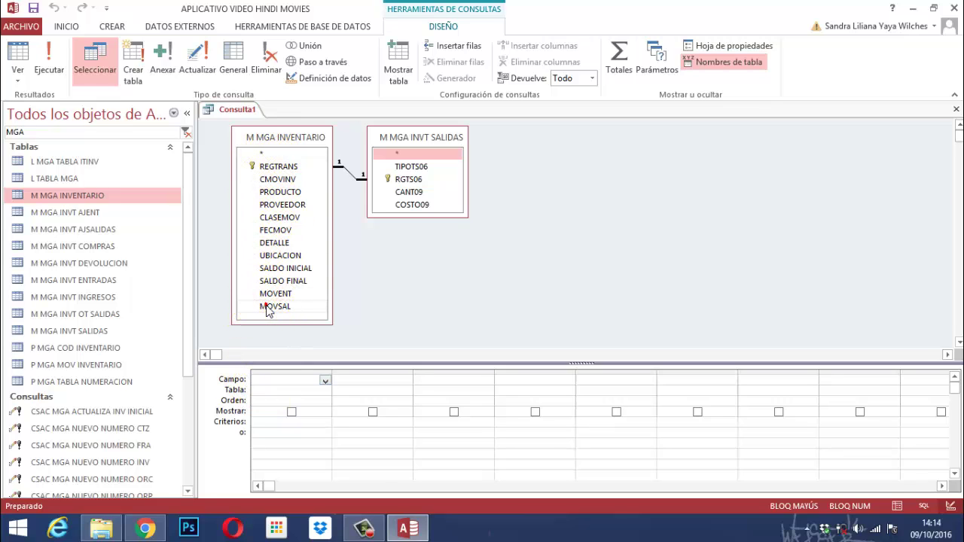
# - Add MOVSAL to the query grid, convert it to an update query and update MOVSAL to [M MGA INVT SALIDAS].[CANT09]
pyautogui.moveTo(269, 308); pyautogui.dragTo(293, 389)
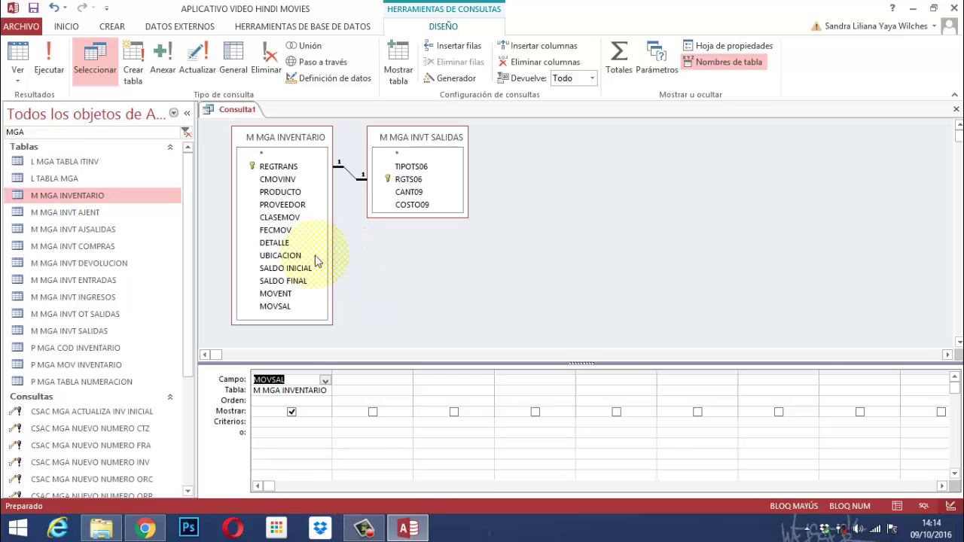
pyautogui.click(202, 72)
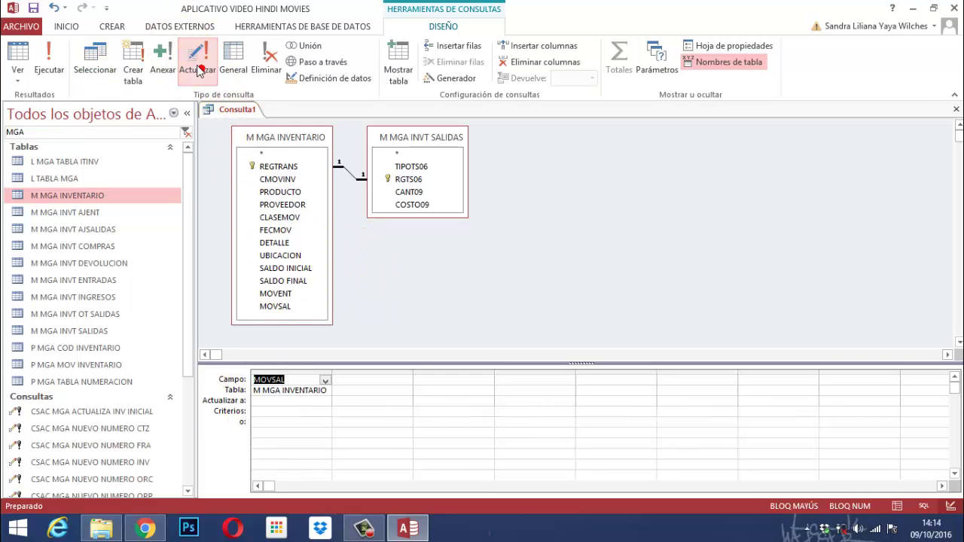
pyautogui.click(260, 401)
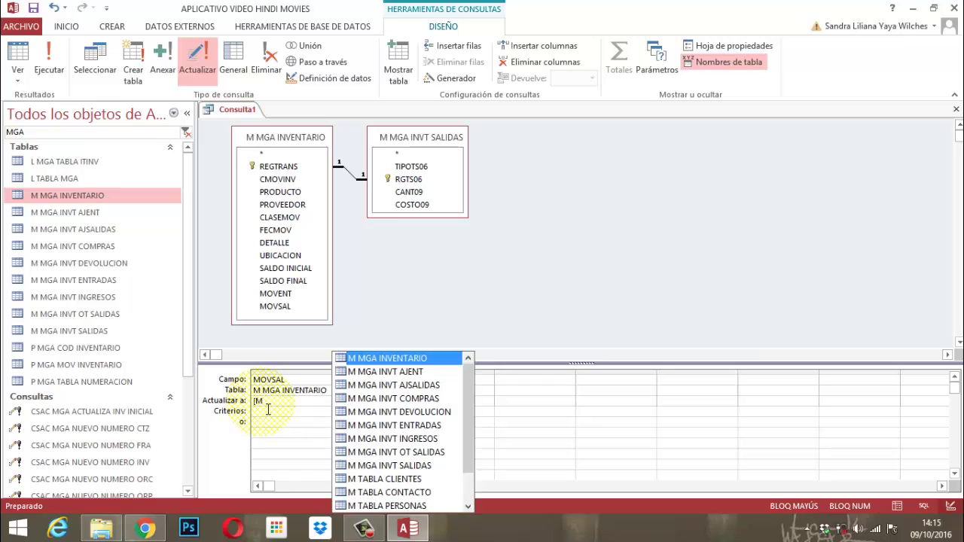
pyautogui.doubleClick(404, 467)
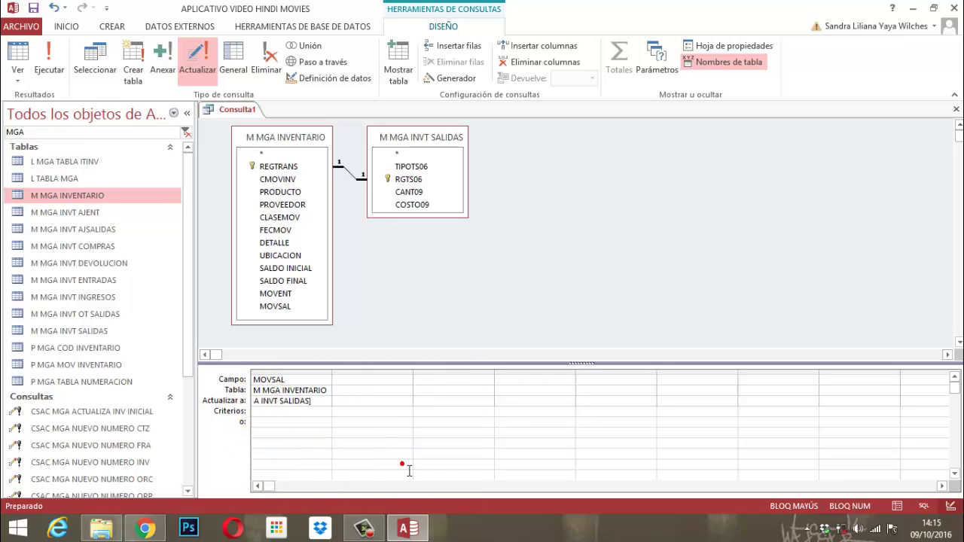
pyautogui.write('.')
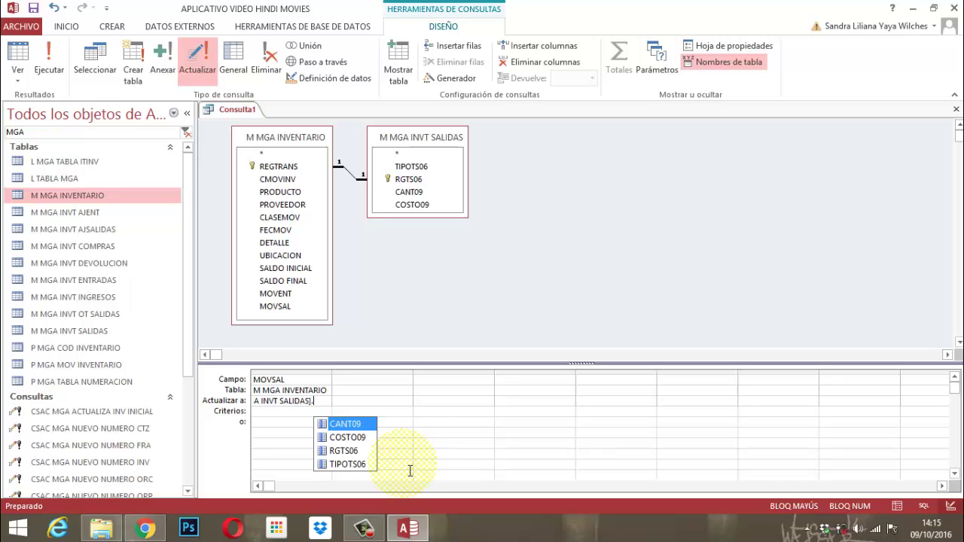
pyautogui.doubleClick(339, 423)
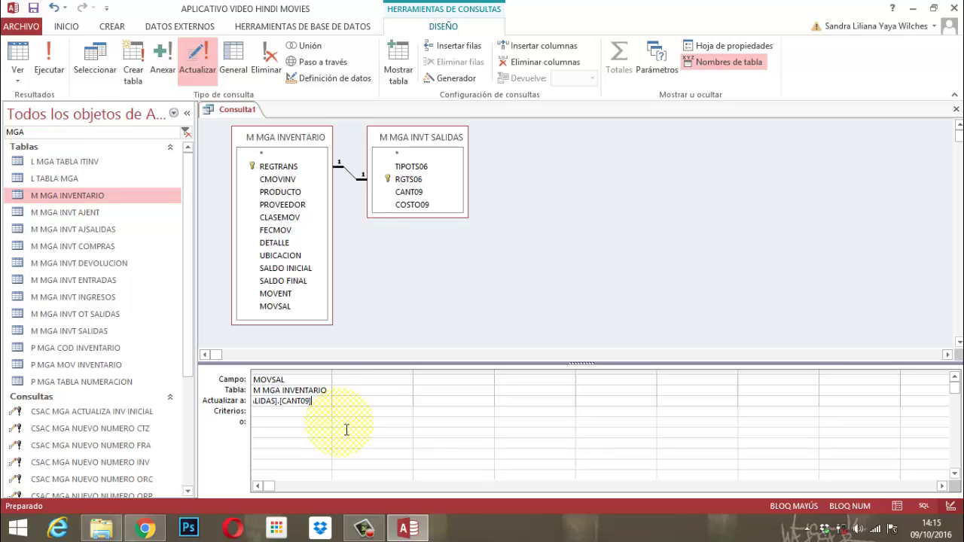
# - Save the update query as CSAC MGA ACTUALIZA MOV SALIDA
pyautogui.rightClick(236, 111)
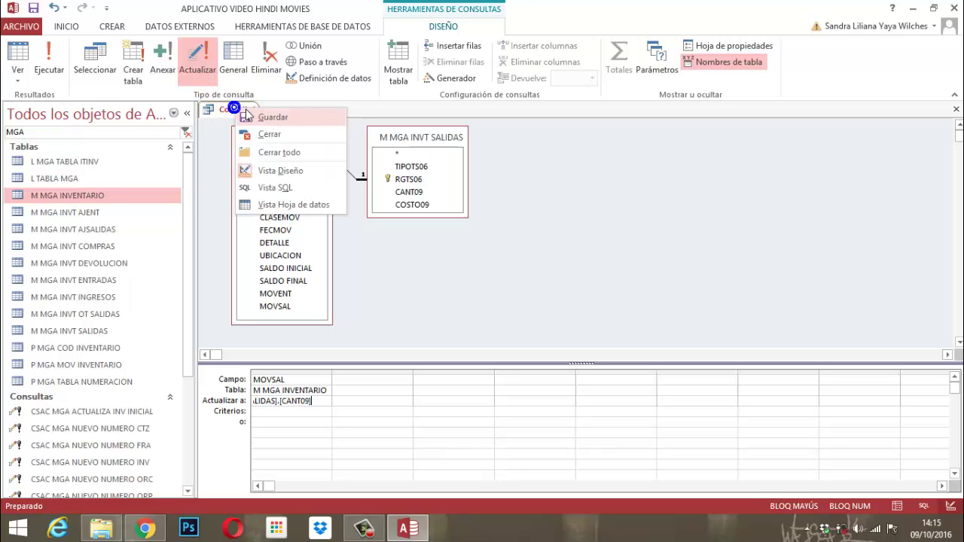
pyautogui.click(265, 117)
pyautogui.write('C')
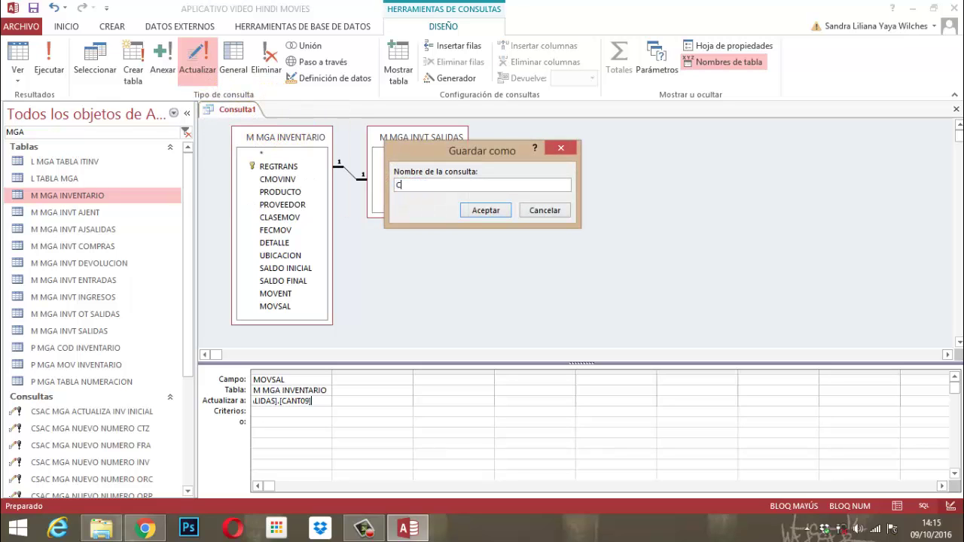
pyautogui.write('SAC MGA ACTUALIZA MO')
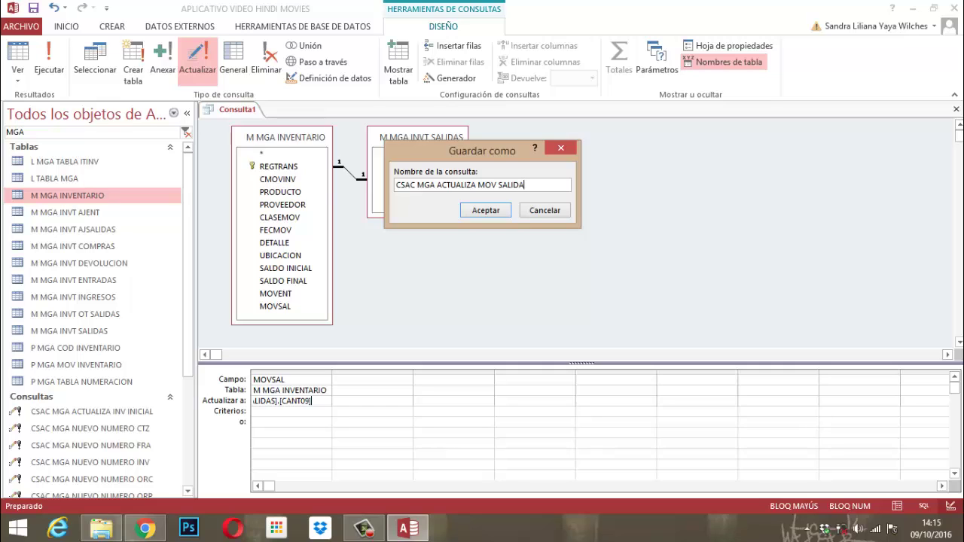
pyautogui.click(485, 210)
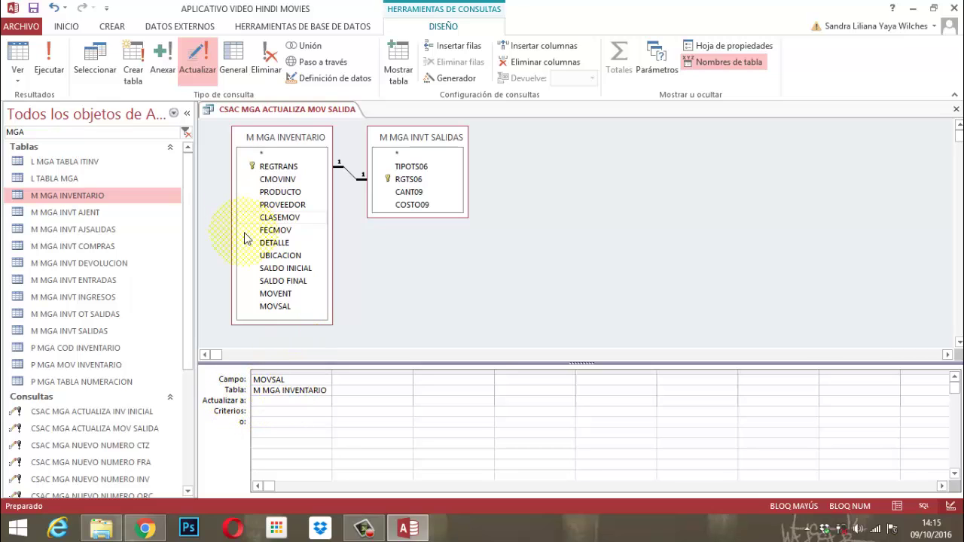
pyautogui.click(273, 400)
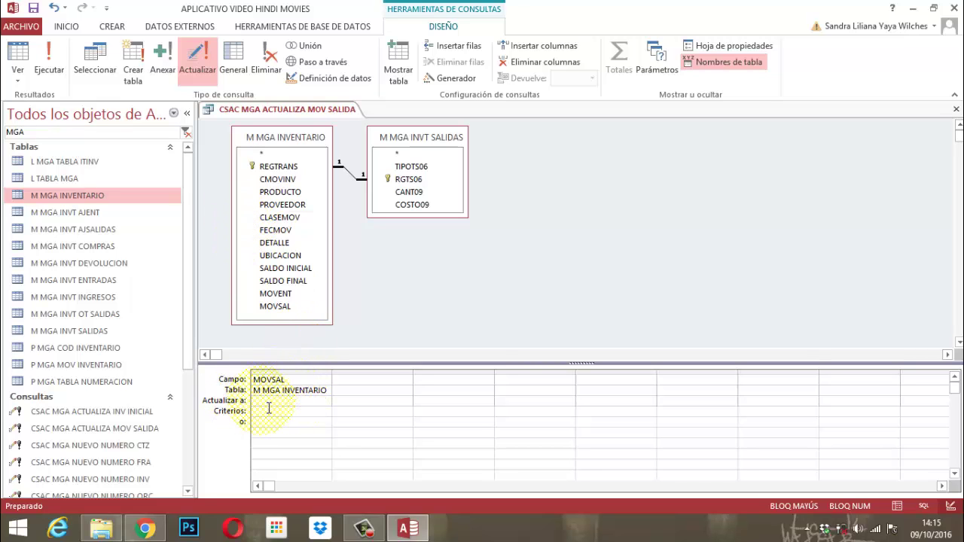
pyautogui.rightClick(247, 108)
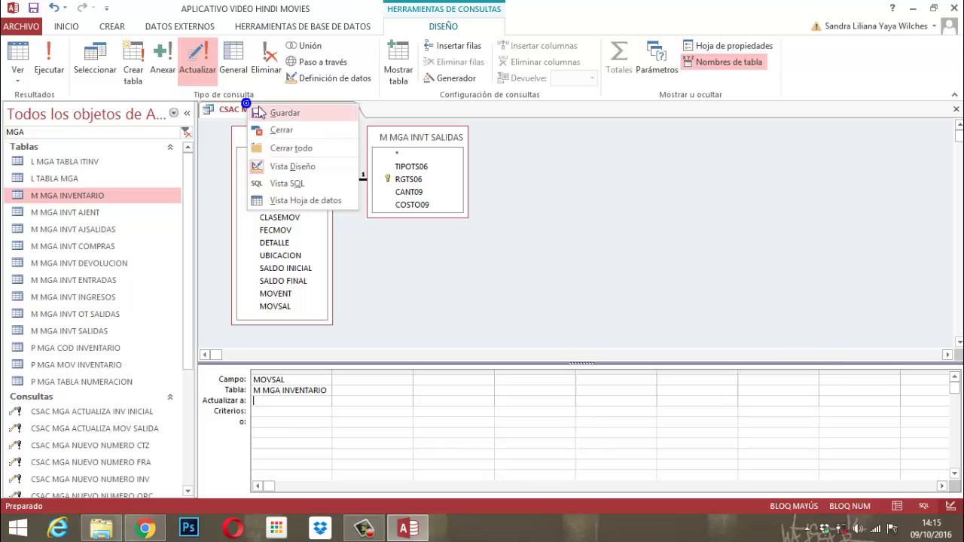
pyautogui.click(268, 107)
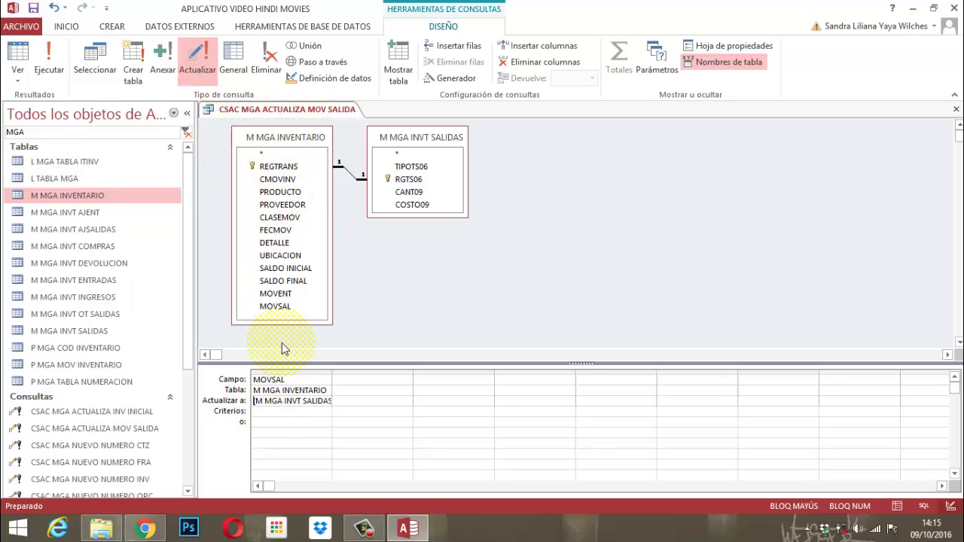
# - Run the MOVSAL update query, accept updating the records, and save and close the query
pyautogui.click(52, 68)
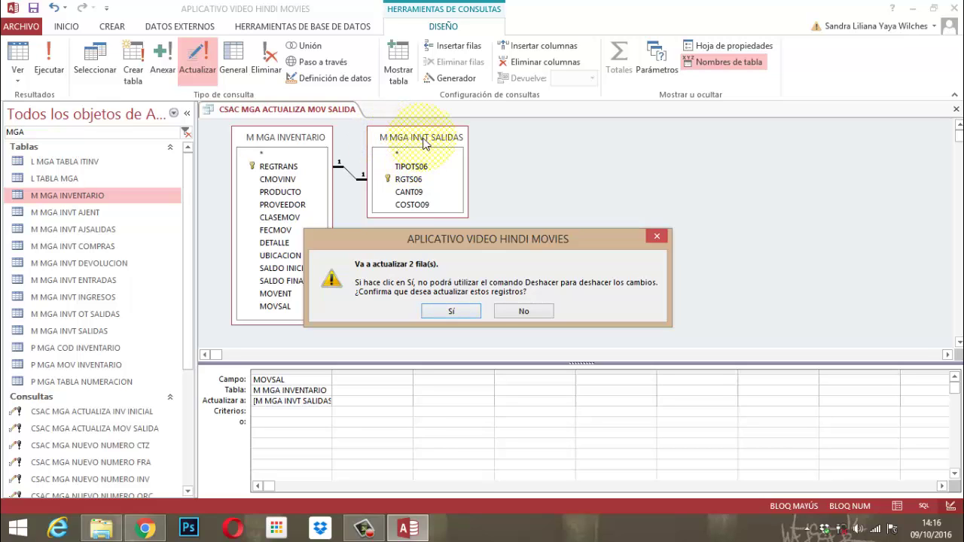
pyautogui.click(455, 313)
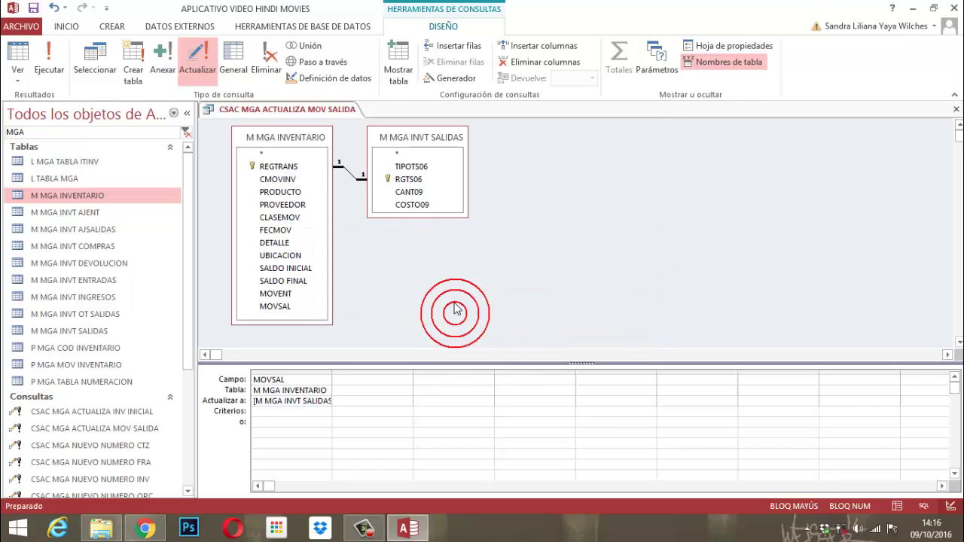
pyautogui.rightClick(311, 116)
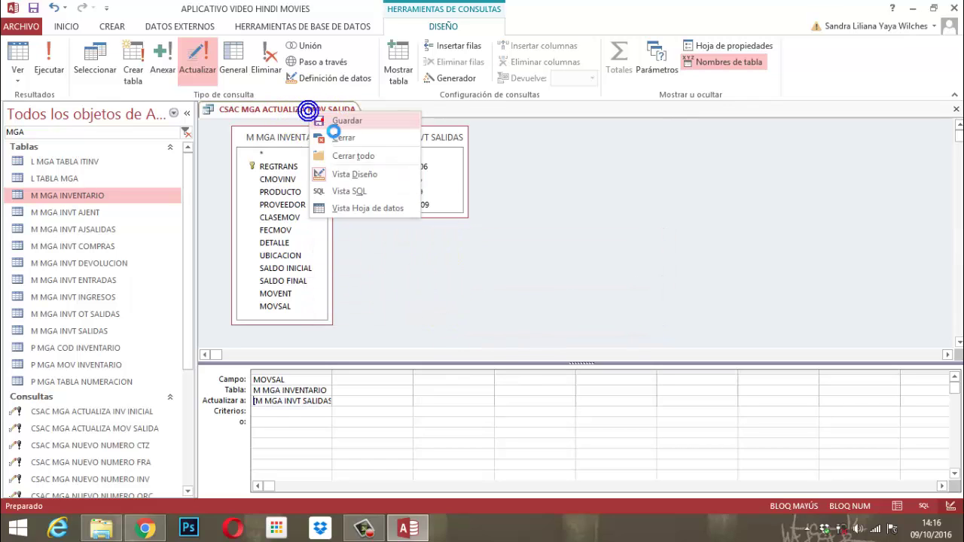
pyautogui.click(324, 119)
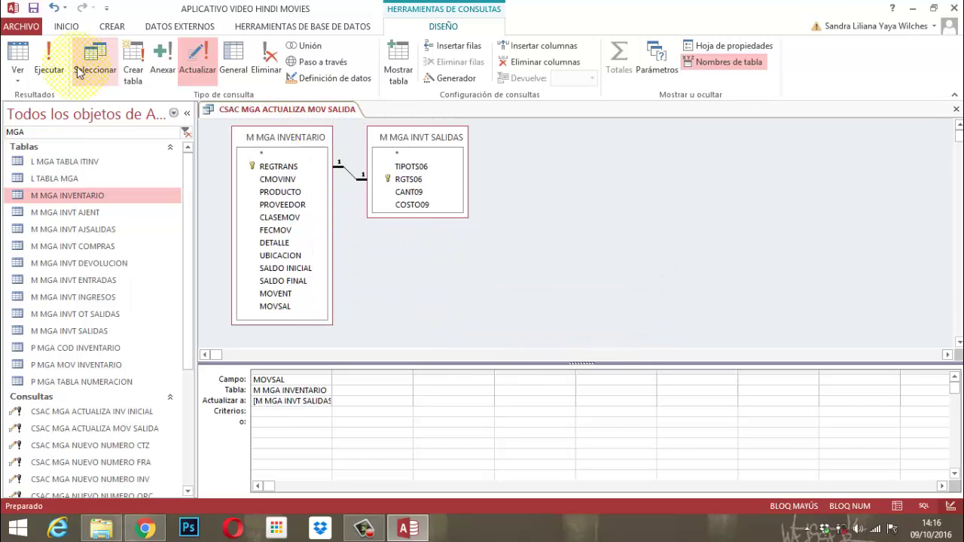
pyautogui.rightClick(264, 107)
pyautogui.click(300, 133)
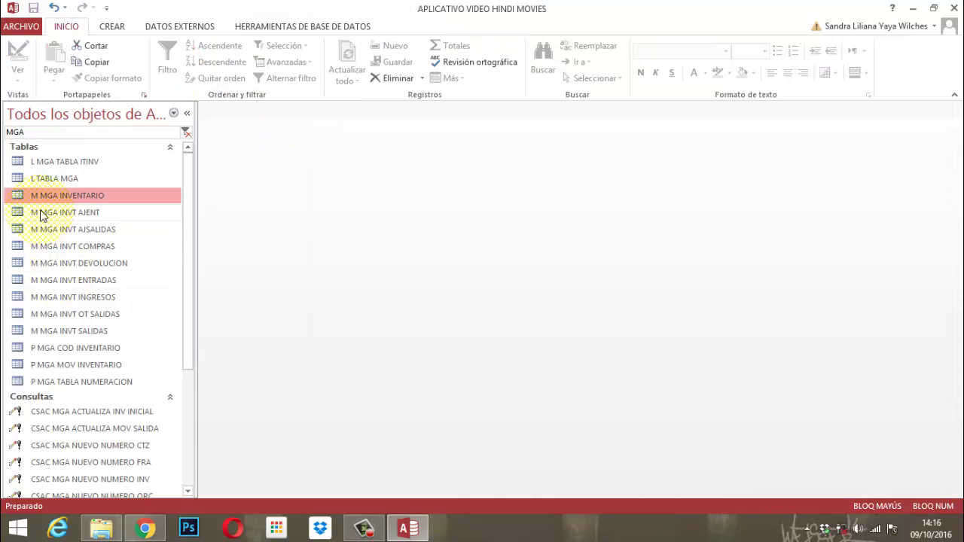
# - Open the M MGA INVENTARIO table and filter CLASEMOV to show only SALIDA records
pyautogui.click(58, 203)
pyautogui.doubleClick(58, 203)
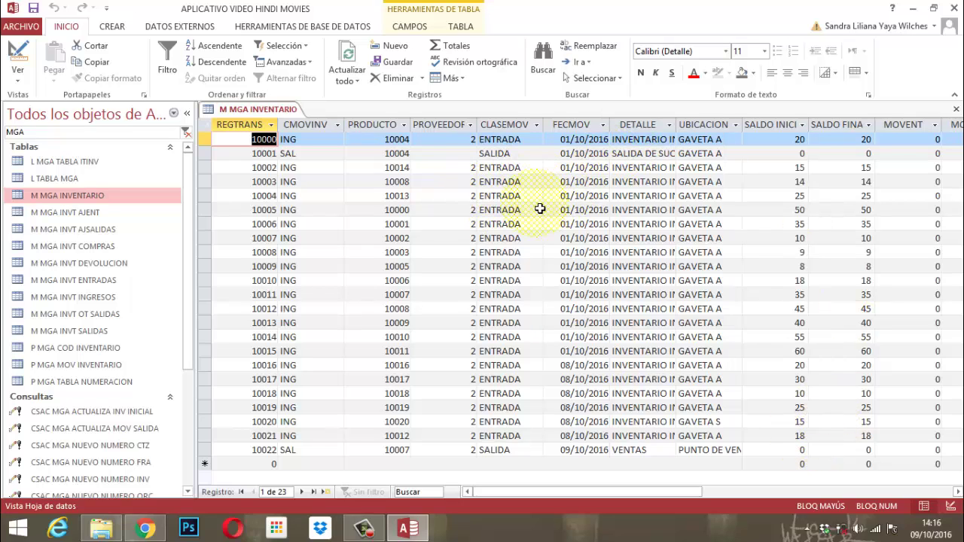
pyautogui.click(535, 126)
pyautogui.click(536, 127)
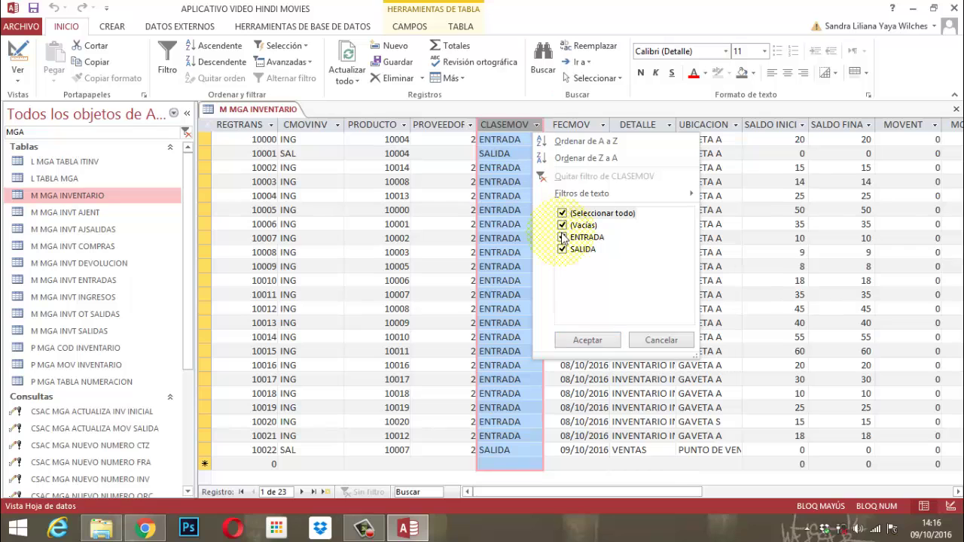
pyautogui.click(575, 215)
pyautogui.click(580, 249)
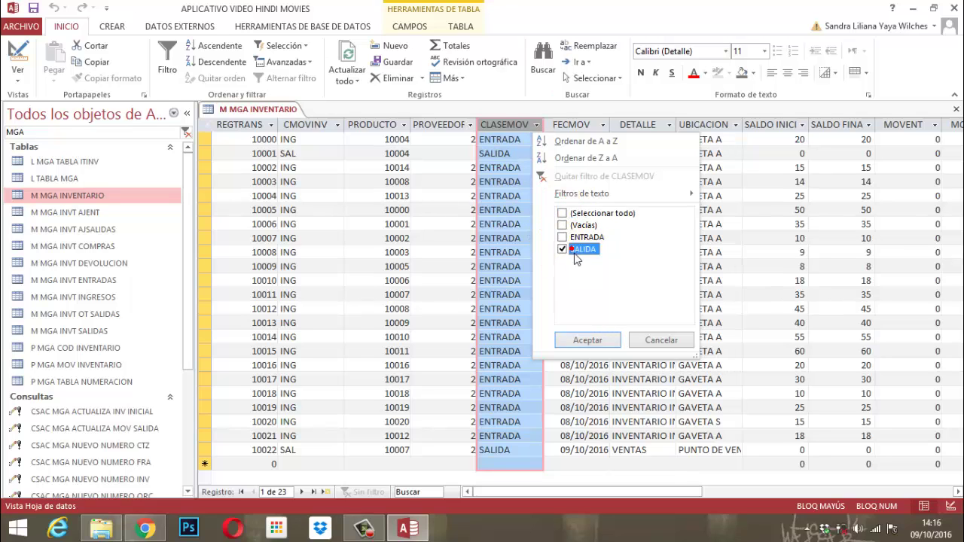
pyautogui.click(584, 339)
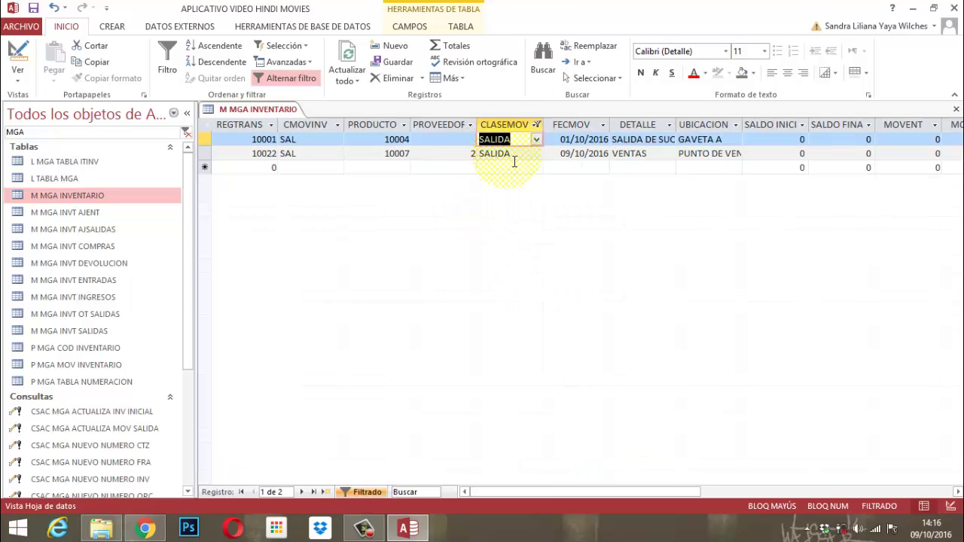
# - Examine the MOVSAL values and the balance columns of the filtered outflow records
pyautogui.click(957, 492)
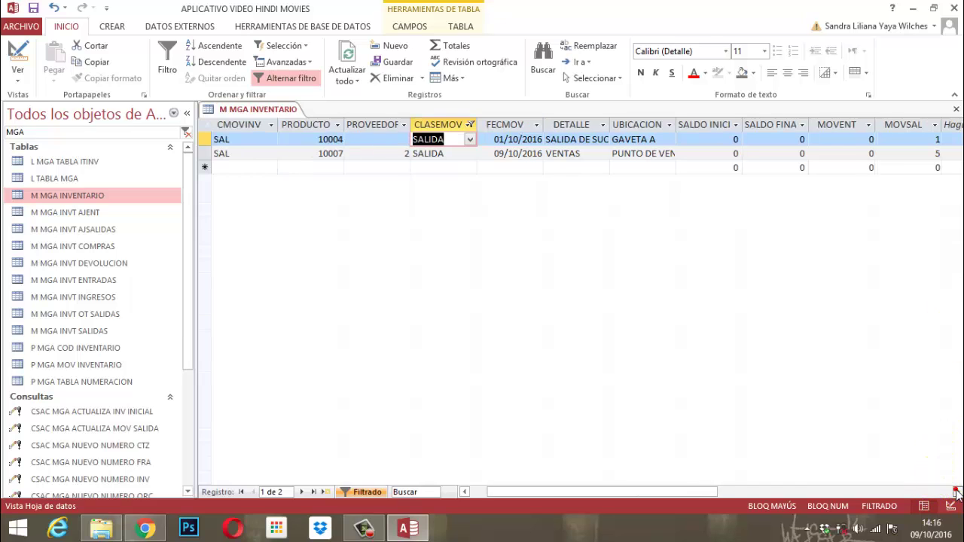
pyautogui.click(958, 492)
pyautogui.click(957, 492)
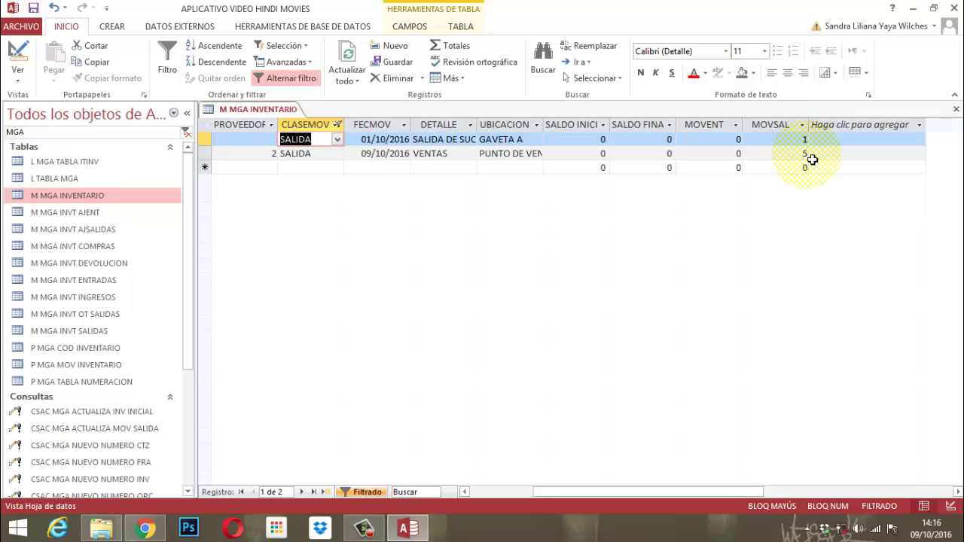
pyautogui.moveTo(668, 492); pyautogui.dragTo(557, 493)
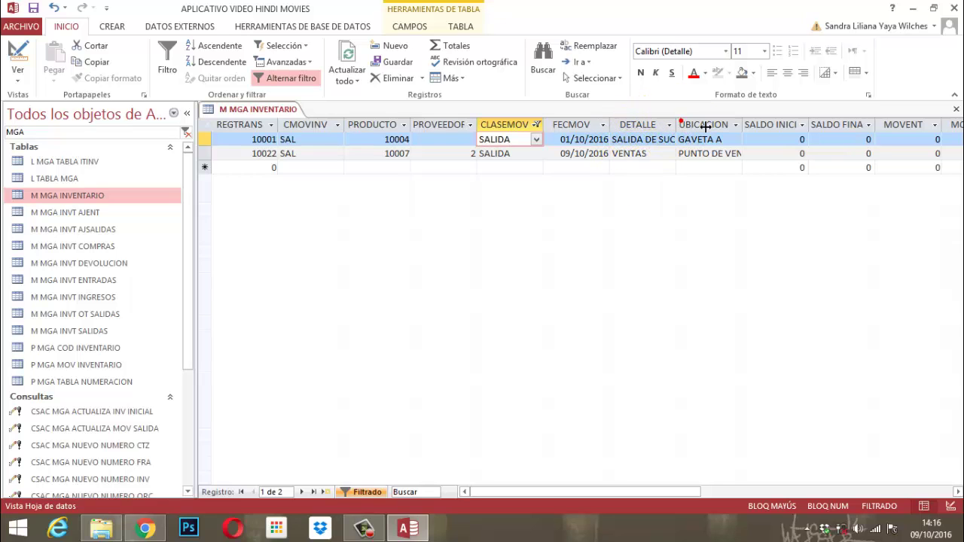
# - Widen the DETALLE column to fit its text and remove the CLASEMOV filter from the inventory table
pyautogui.moveTo(687, 127); pyautogui.dragTo(738, 126)
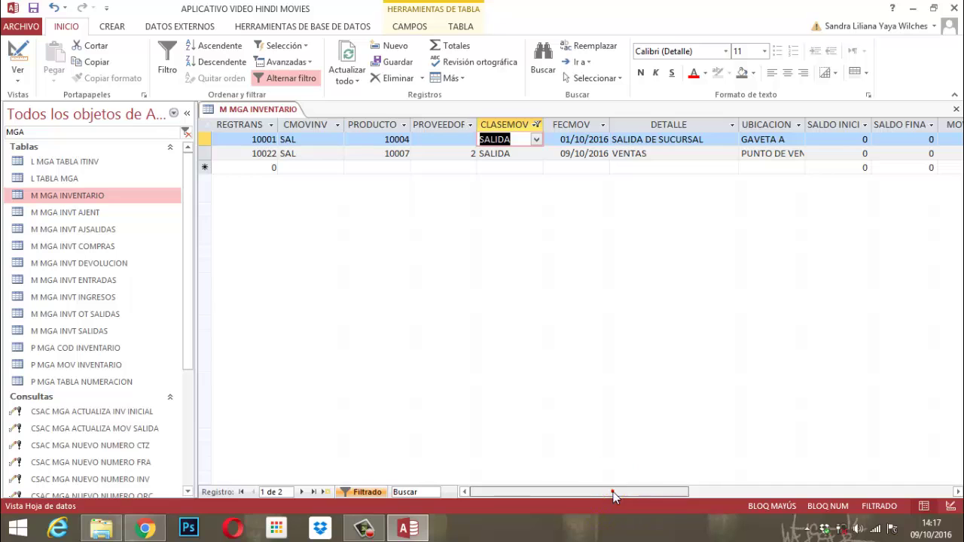
pyautogui.moveTo(614, 495); pyautogui.dragTo(672, 484)
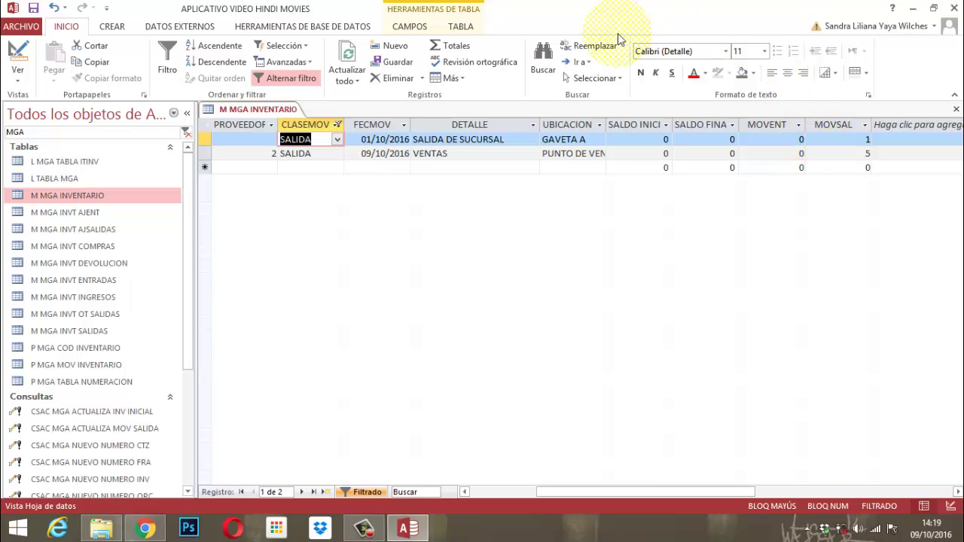
pyautogui.click(337, 125)
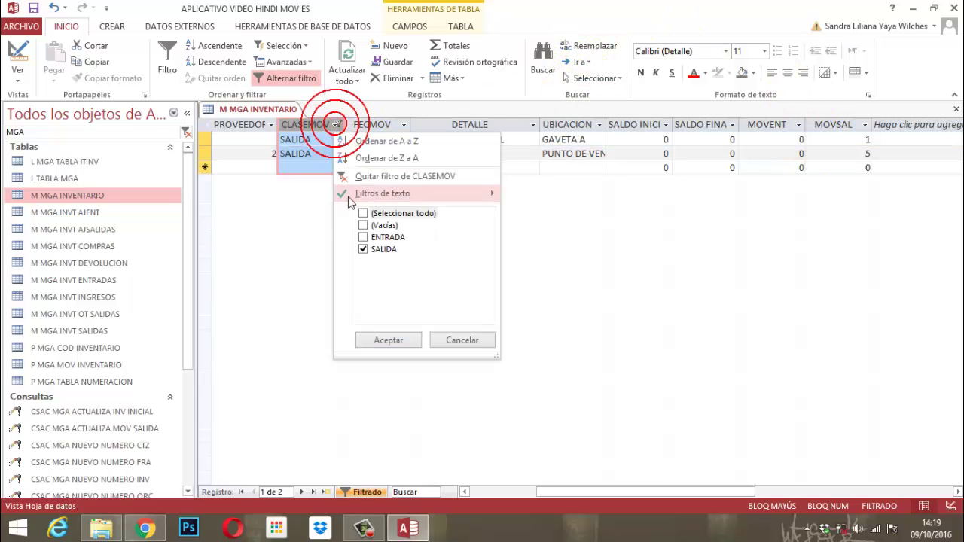
pyautogui.click(369, 176)
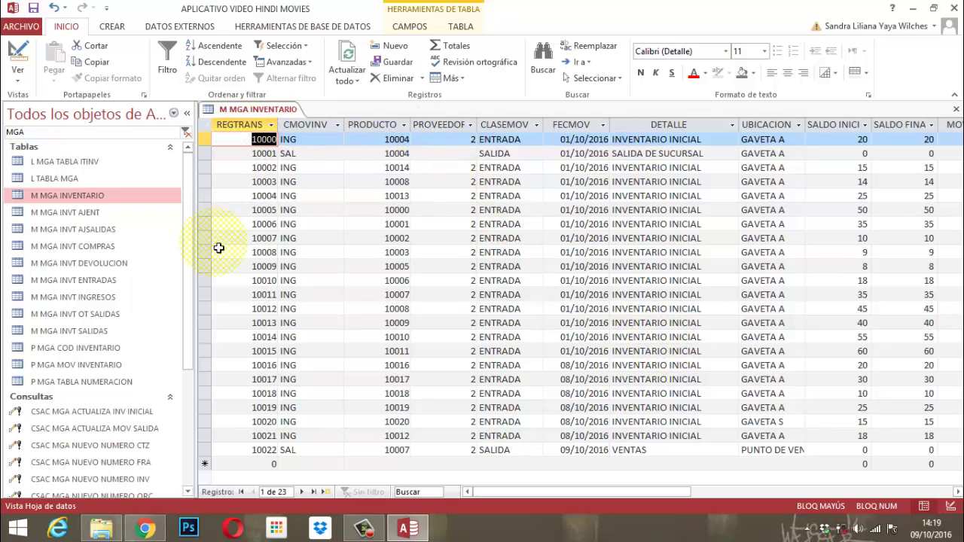
# - Close the M MGA INVENTARIO table, saving its design changes, and collapse the navigation pane
pyautogui.rightClick(253, 110)
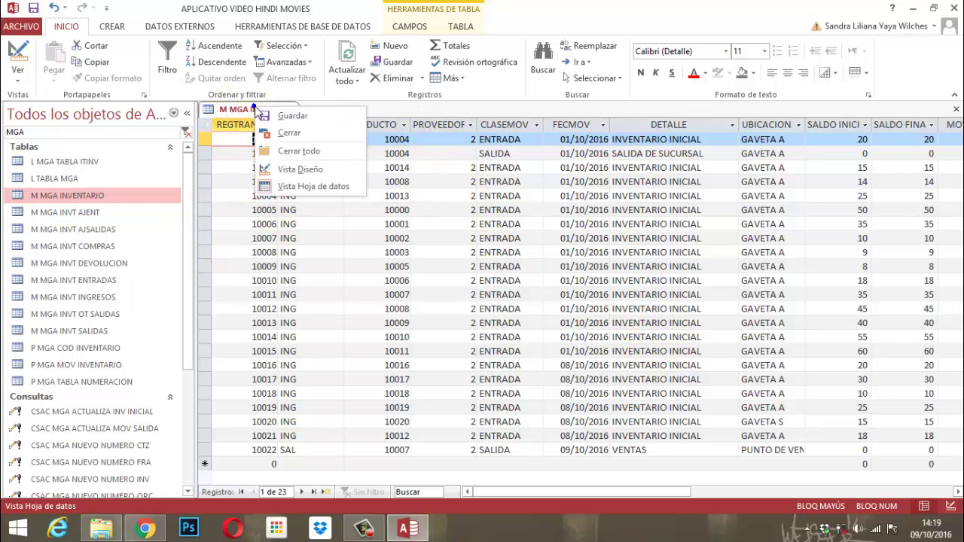
pyautogui.click(272, 131)
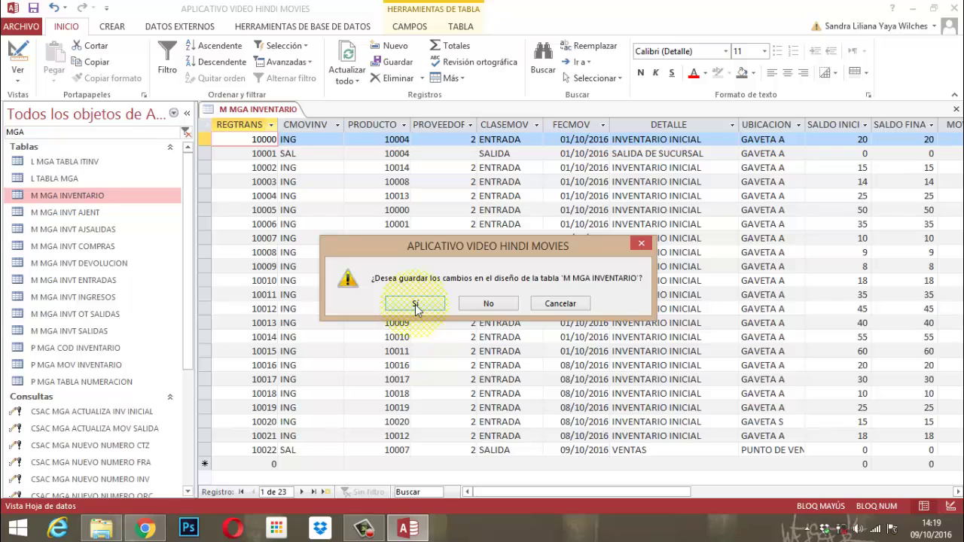
pyautogui.click(415, 306)
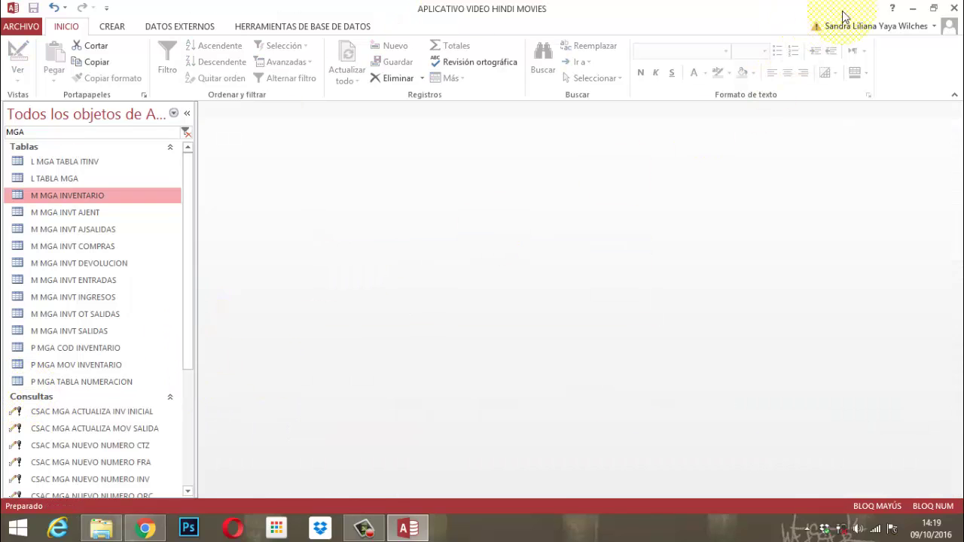
pyautogui.click(187, 114)
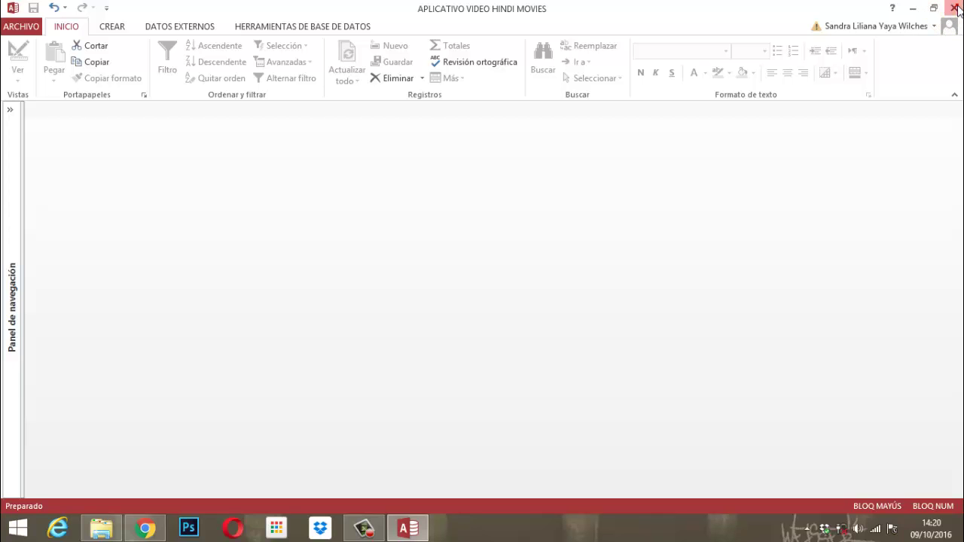
# - Close the APLICATIVO VIDEO HINDI MOVIES database and minimize the browser window to reach the desktop
pyautogui.click(955, 8)
pyautogui.click(956, 7)
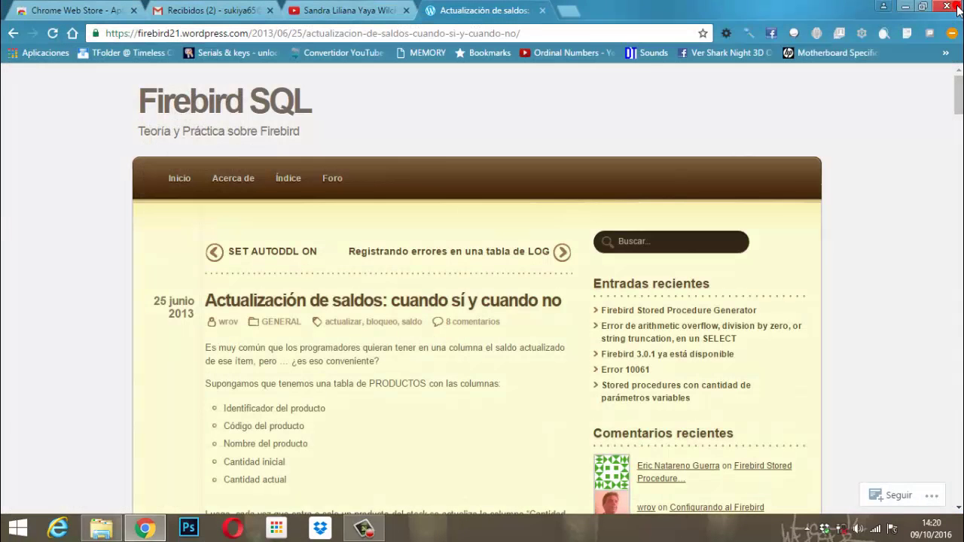
pyautogui.click(904, 7)
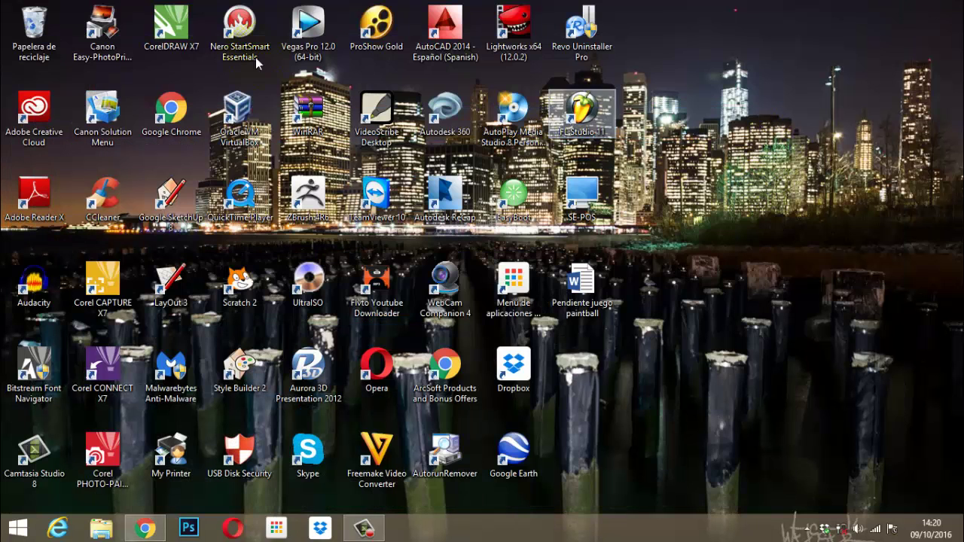
# - Empty the desktop's Recycle Bin, confirming the permanent deletion of its items
pyautogui.rightClick(27, 18)
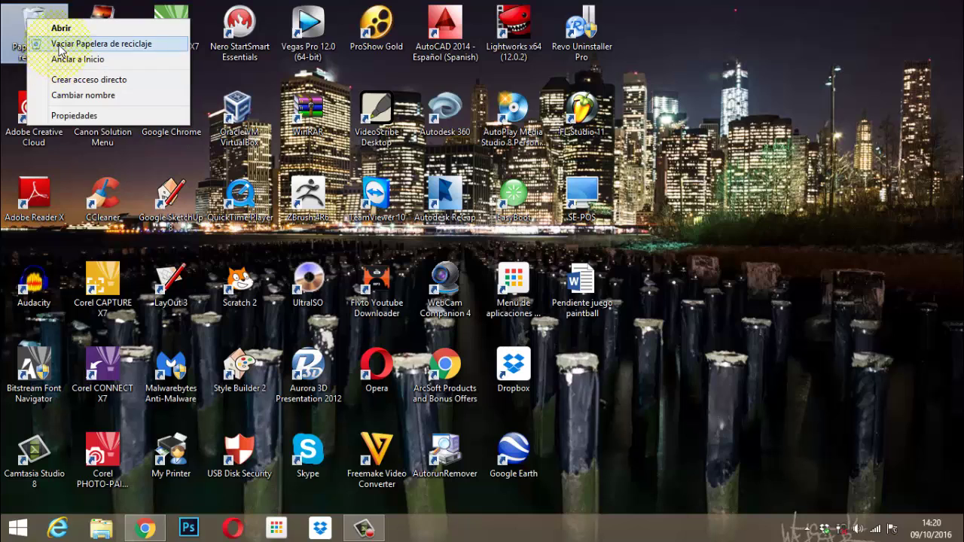
pyautogui.click(52, 44)
pyautogui.click(538, 275)
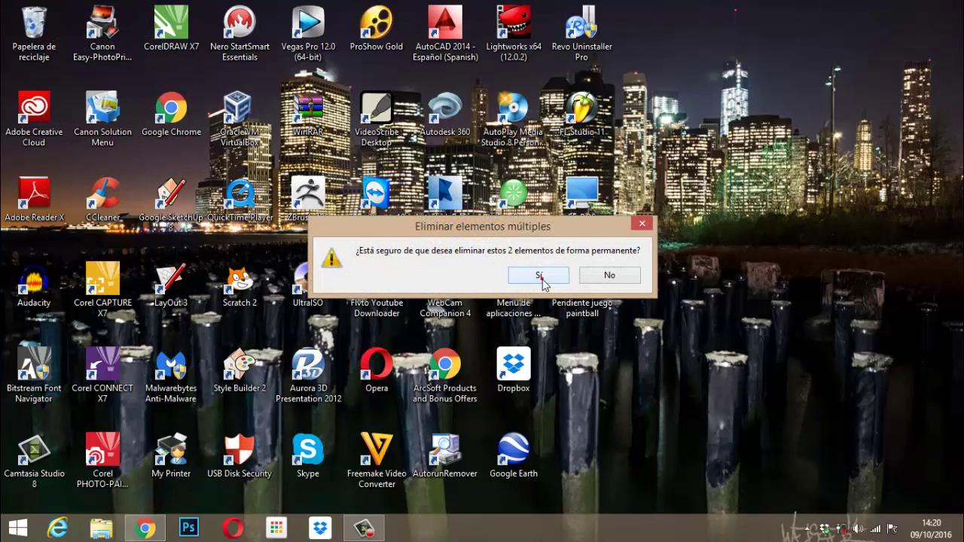
pyautogui.click(788, 205)
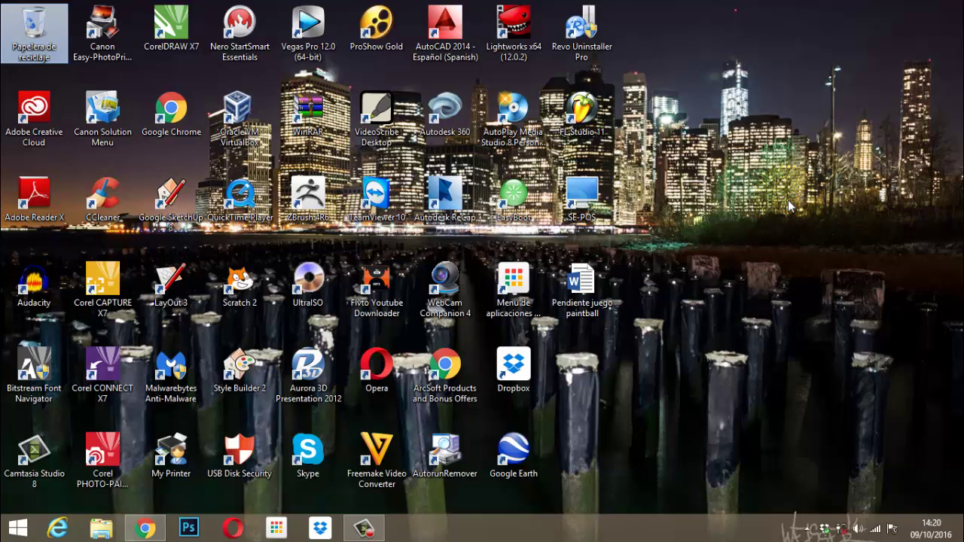